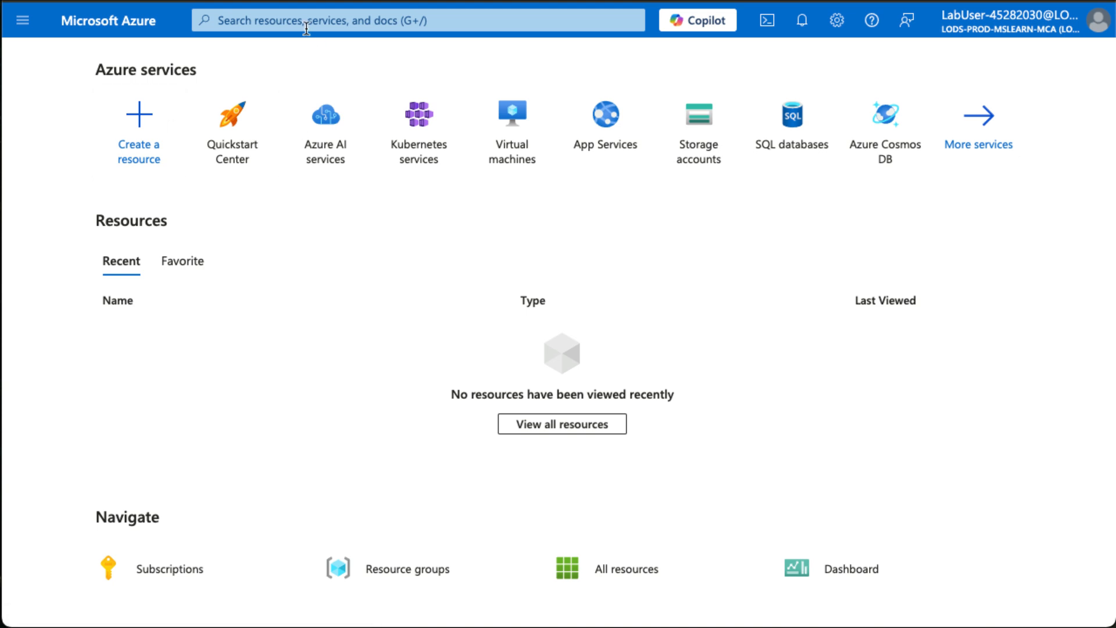
Start creating a standard Azure virtual machine from the virtual machines service.
left_click(512, 123)
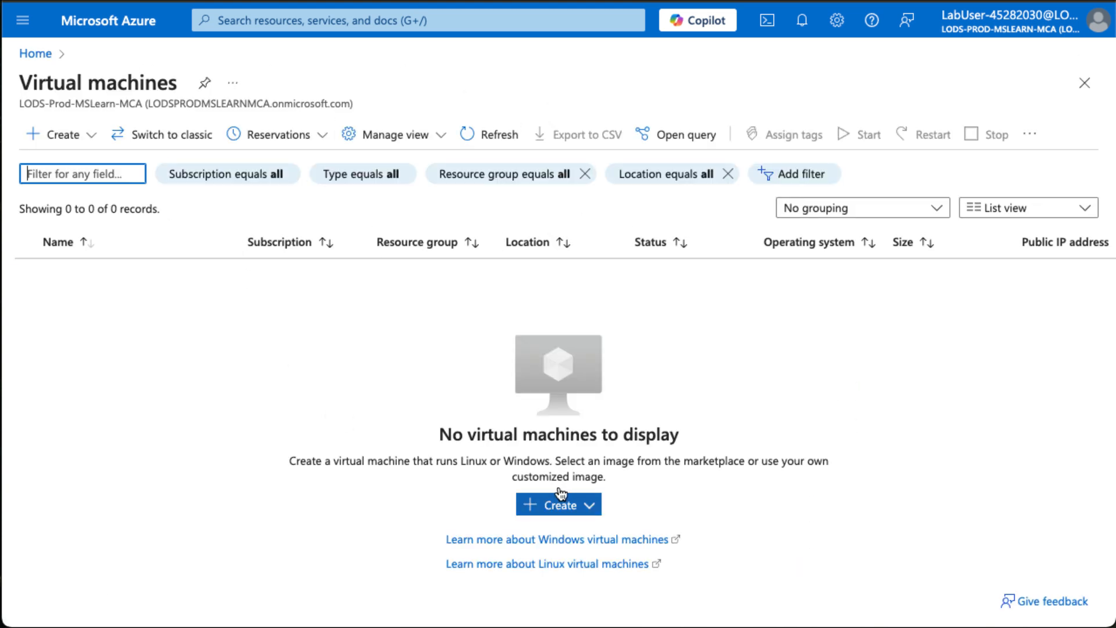
left_click(589, 506)
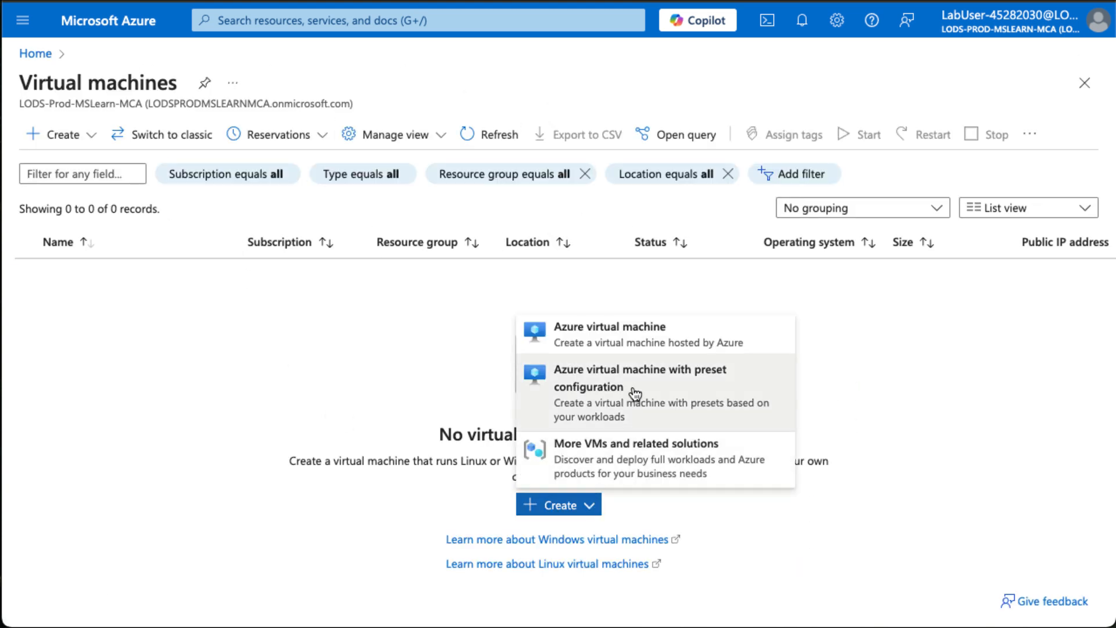
left_click(640, 337)
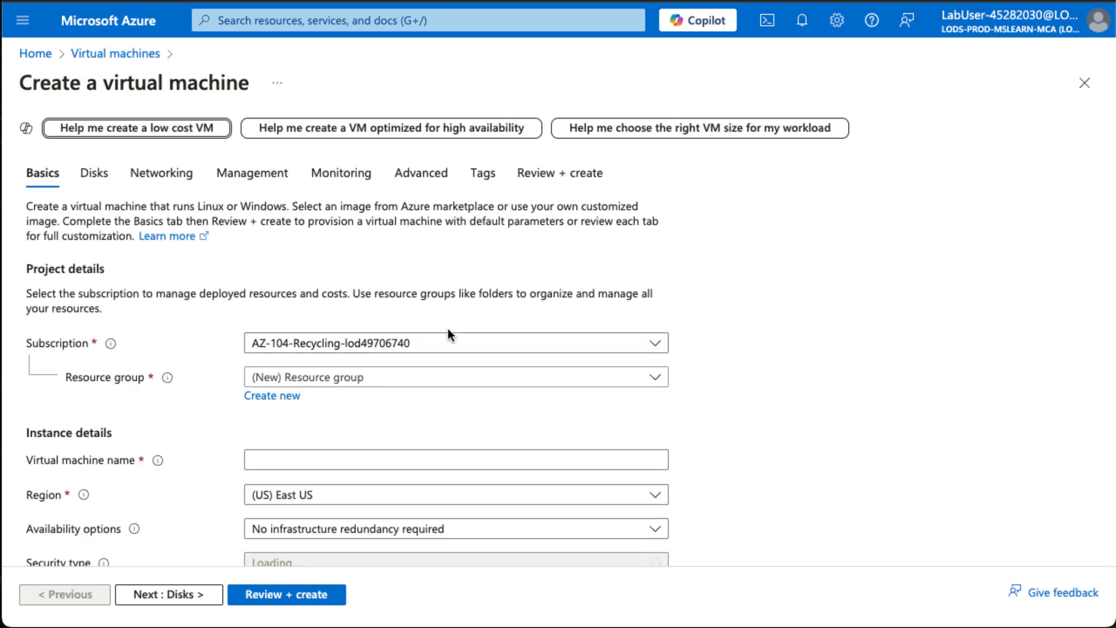
scroll(292, 392, "down", 1)
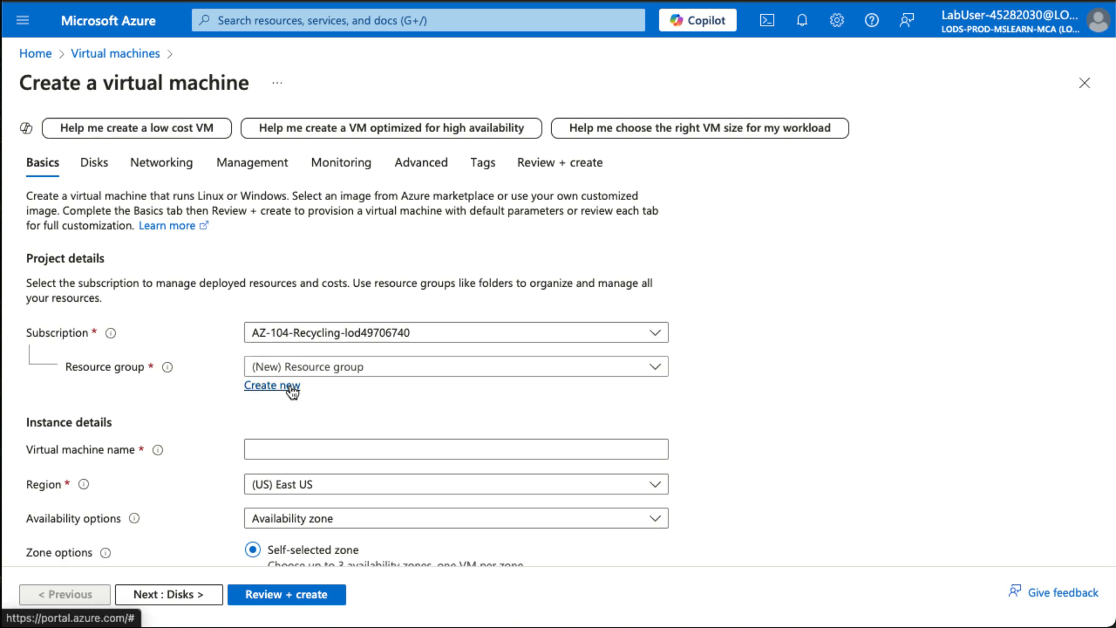
left_click(291, 388)
type("az104")
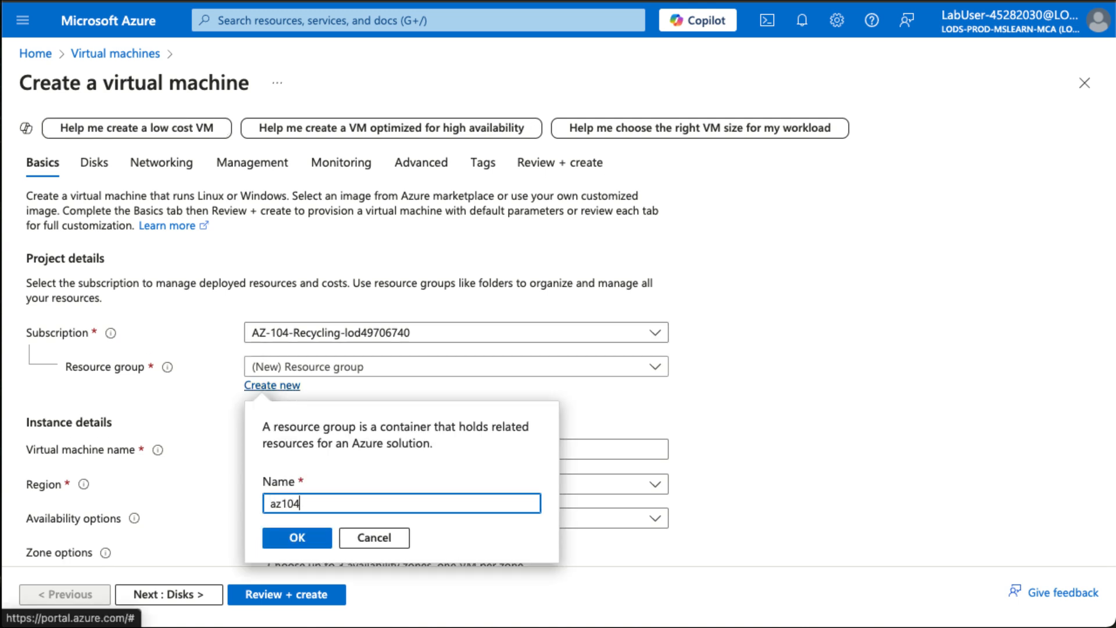
type("-rg5")
left_click(374, 590)
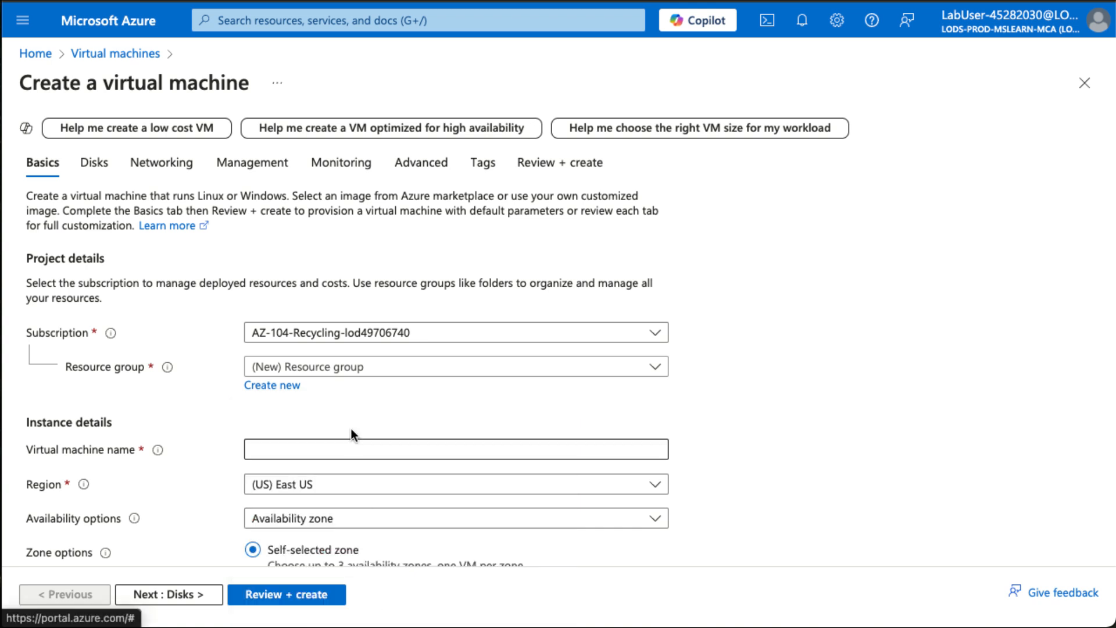
Assign the existing resource group az104-rg5 and name the virtual machine CoreServicesVM.
left_click(349, 367)
left_click(340, 427)
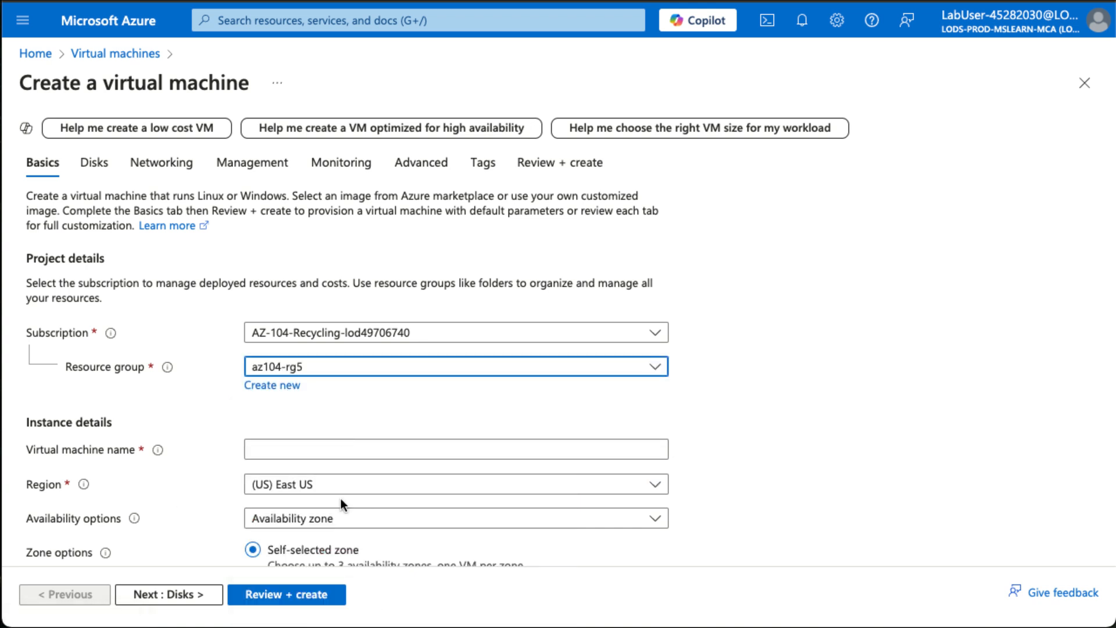
left_click(297, 449)
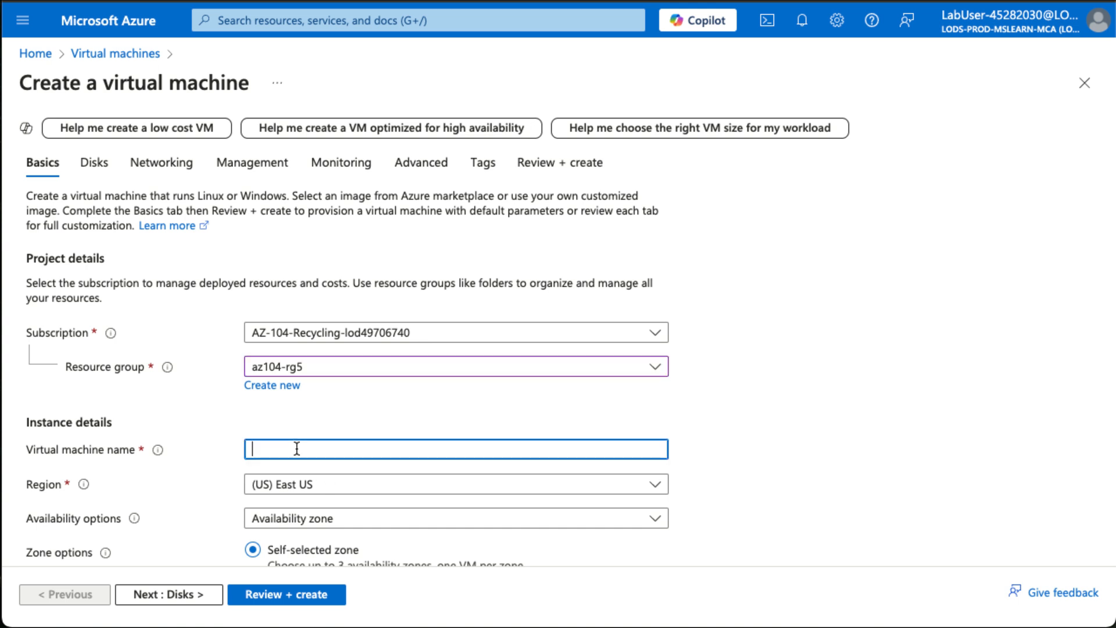
type("CoreServicesV")
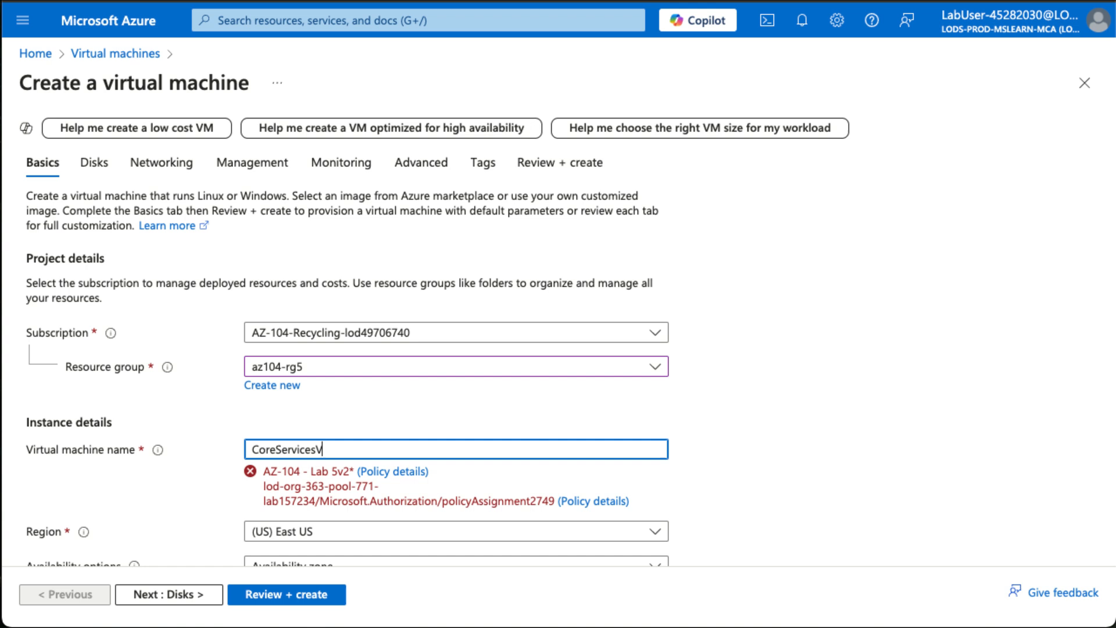
type("M")
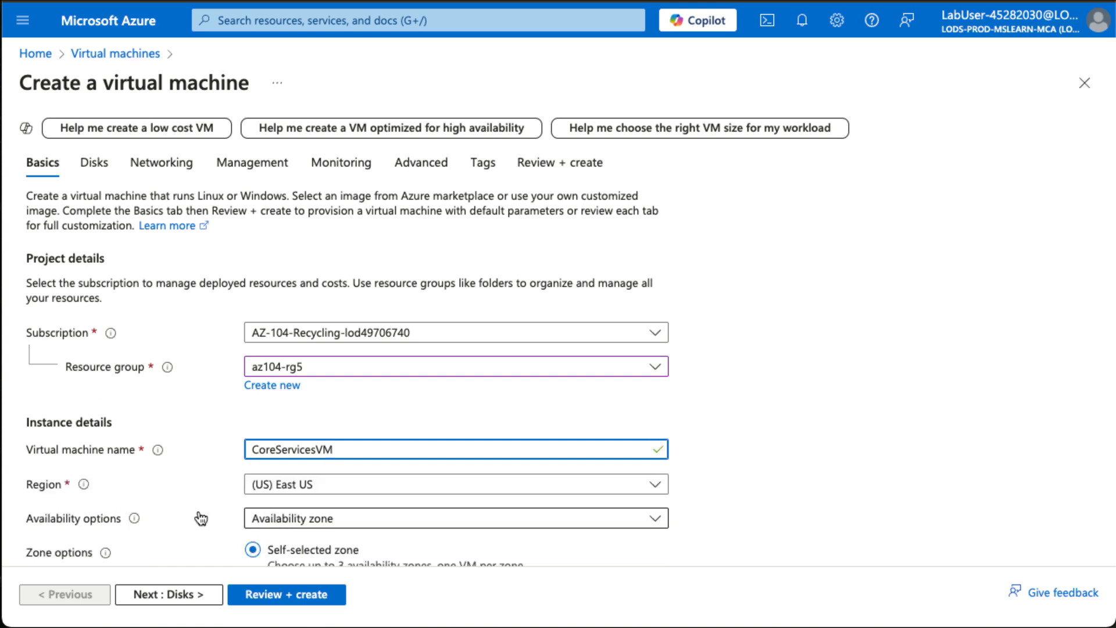
Set the availability option to No infrastructure redundancy required and the security type to Standard.
left_click(429, 525)
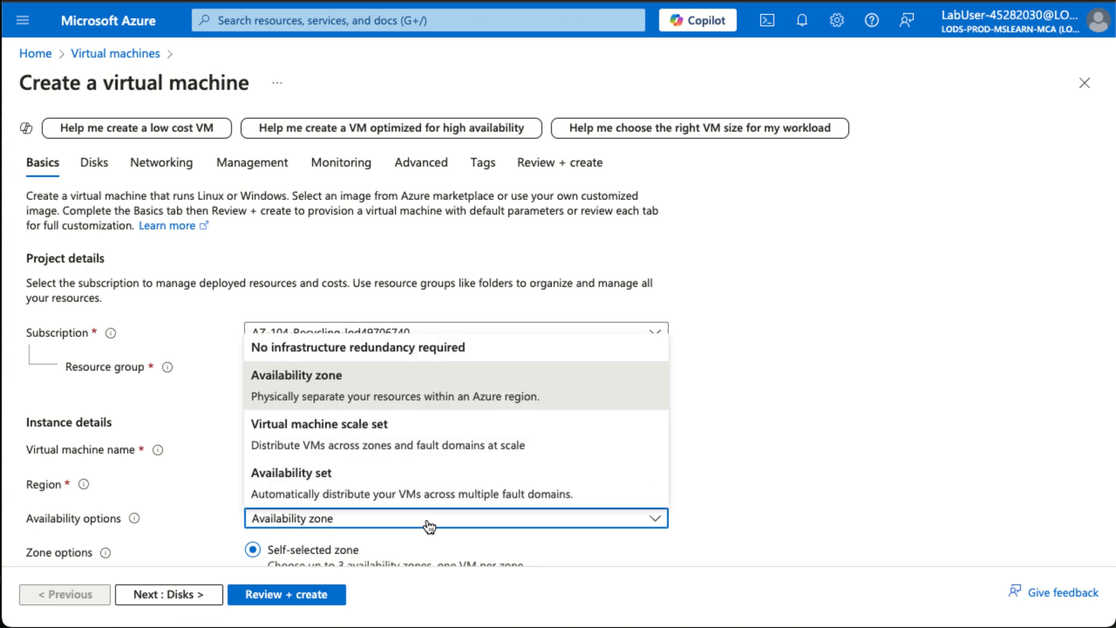
left_click(418, 348)
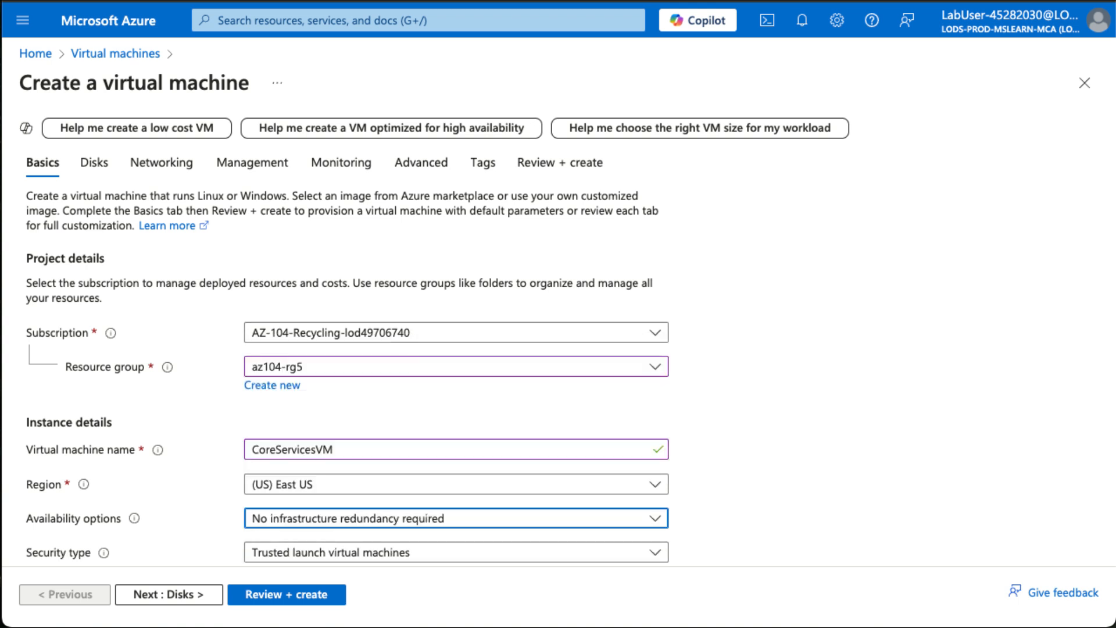
scroll(520, 490, "down", 4)
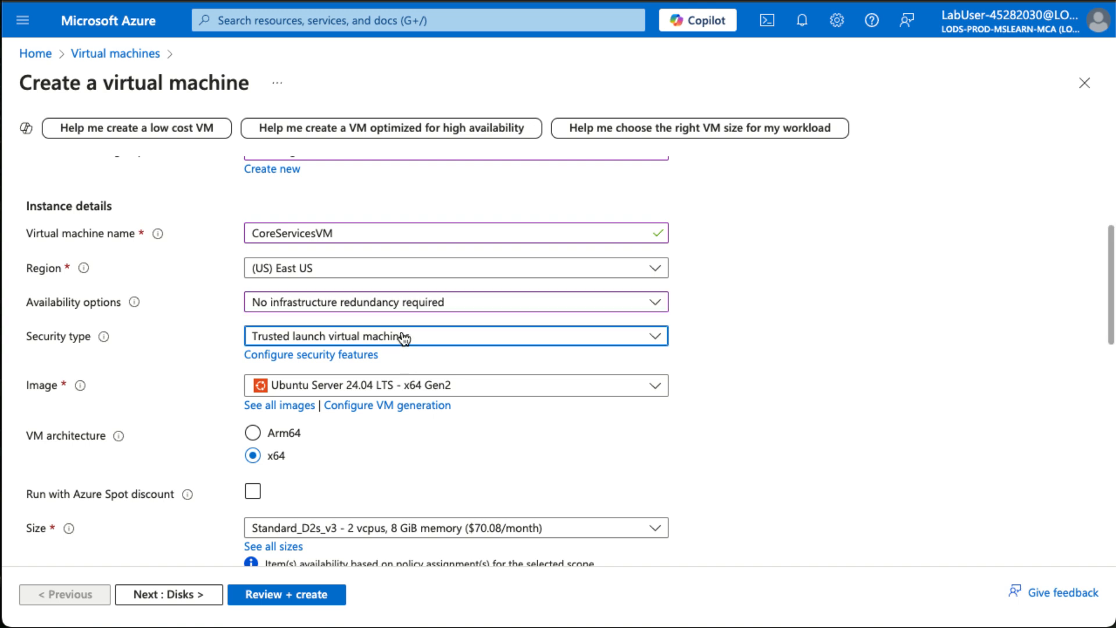
left_click(404, 337)
left_click(361, 366)
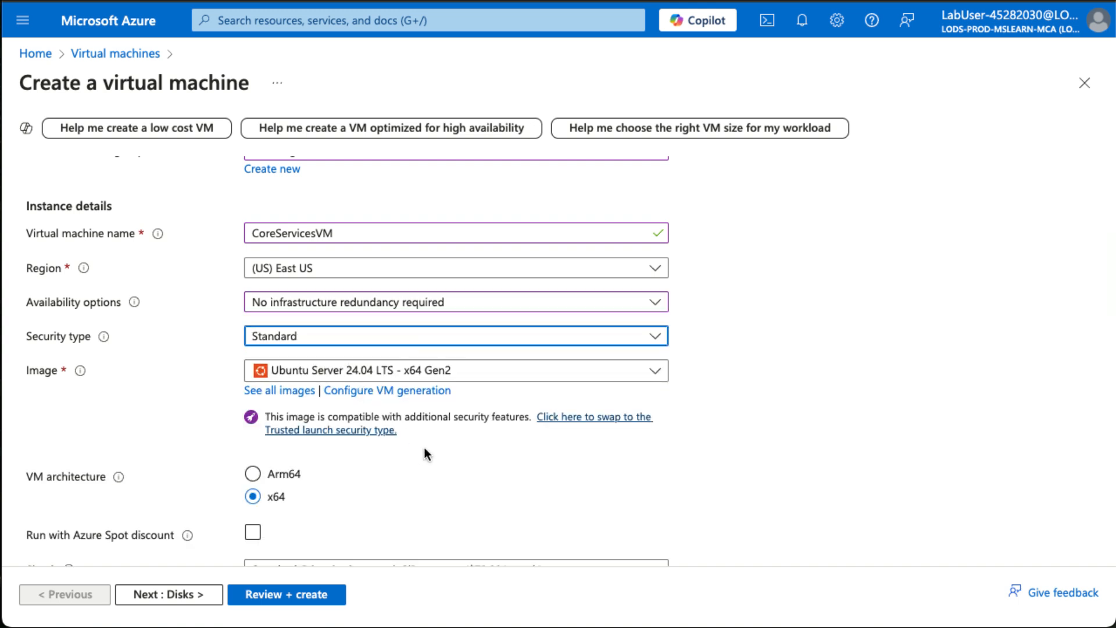
Choose Windows Server 2019 Datacenter - x64 Gen2 as the virtual machine's image.
left_click(401, 373)
scroll(378, 209, "down", 3)
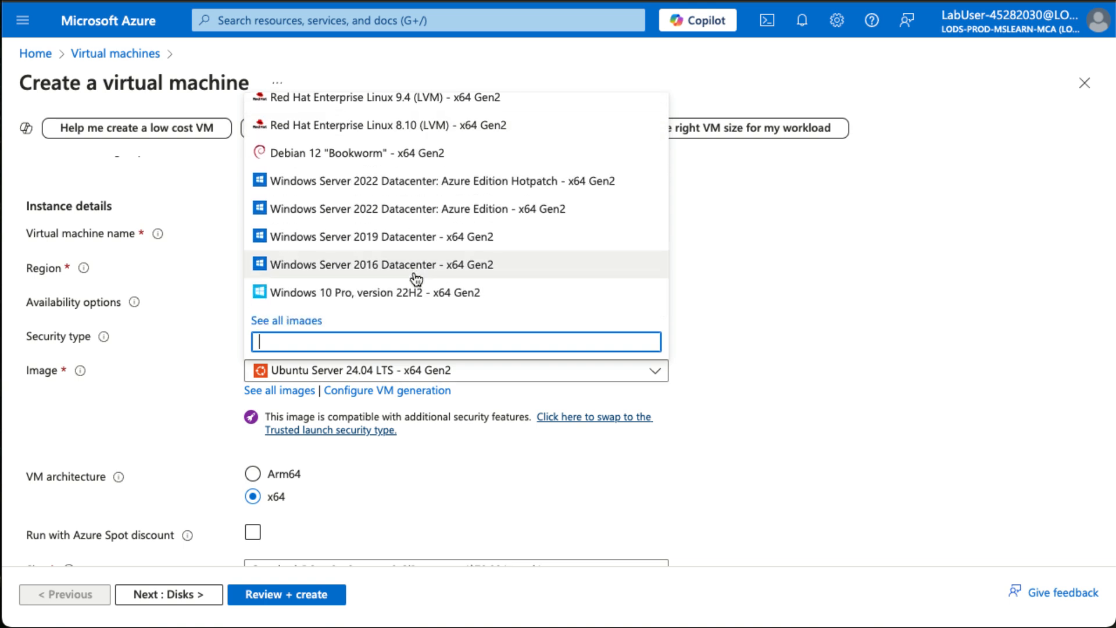
left_click(417, 244)
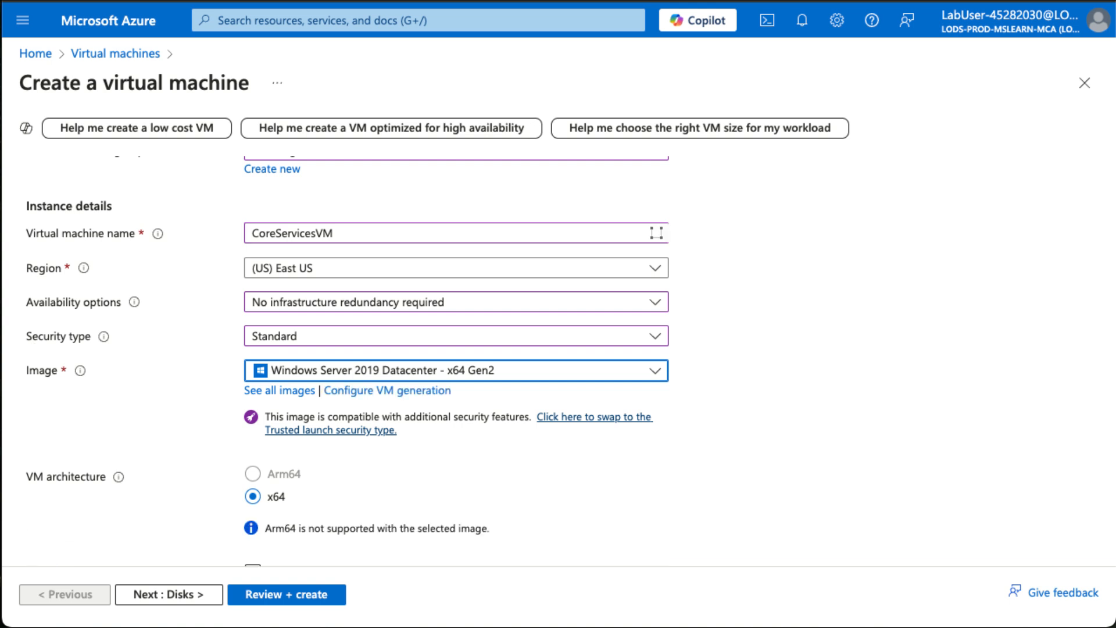
Fill in the administrator account with the username localadmin, and enter and confirm the account password.
scroll(480, 504, "down", 3)
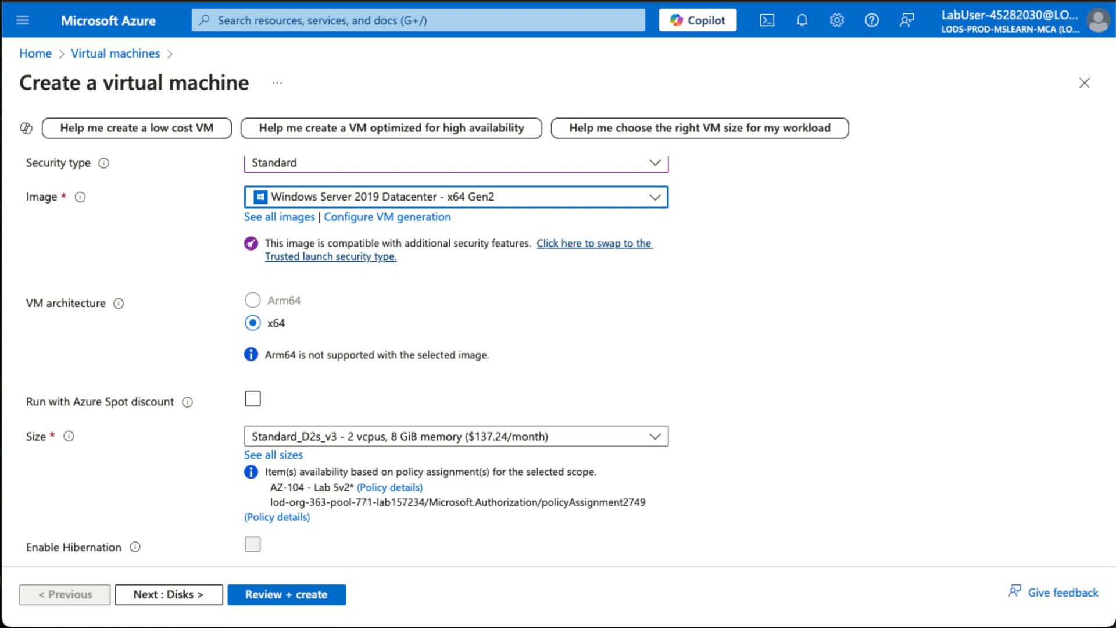
scroll(318, 480, "down", 4)
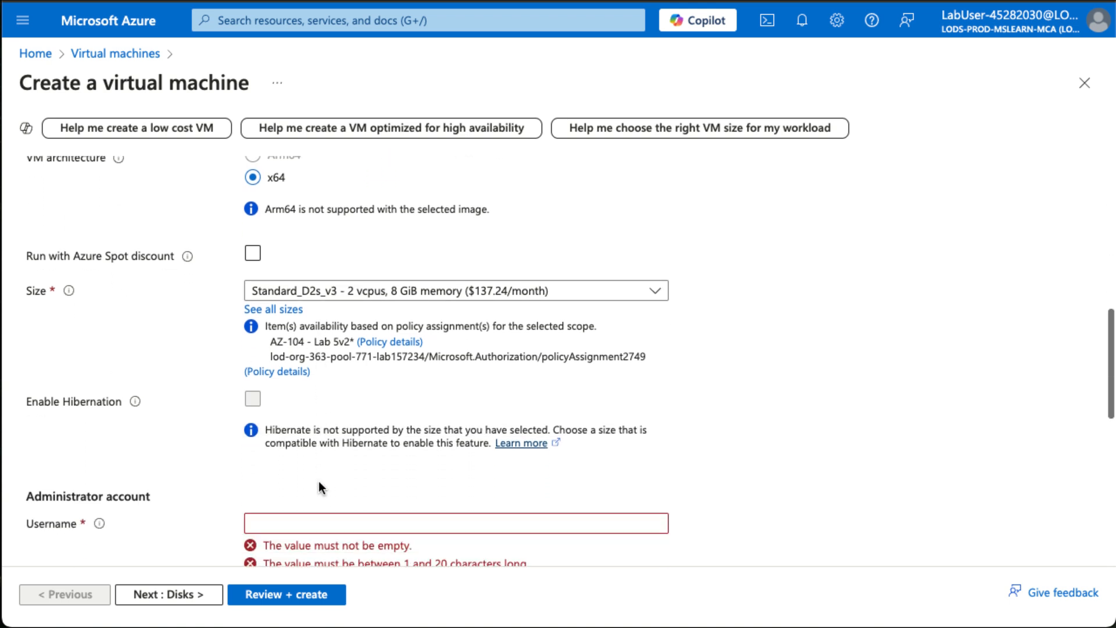
left_click(289, 428)
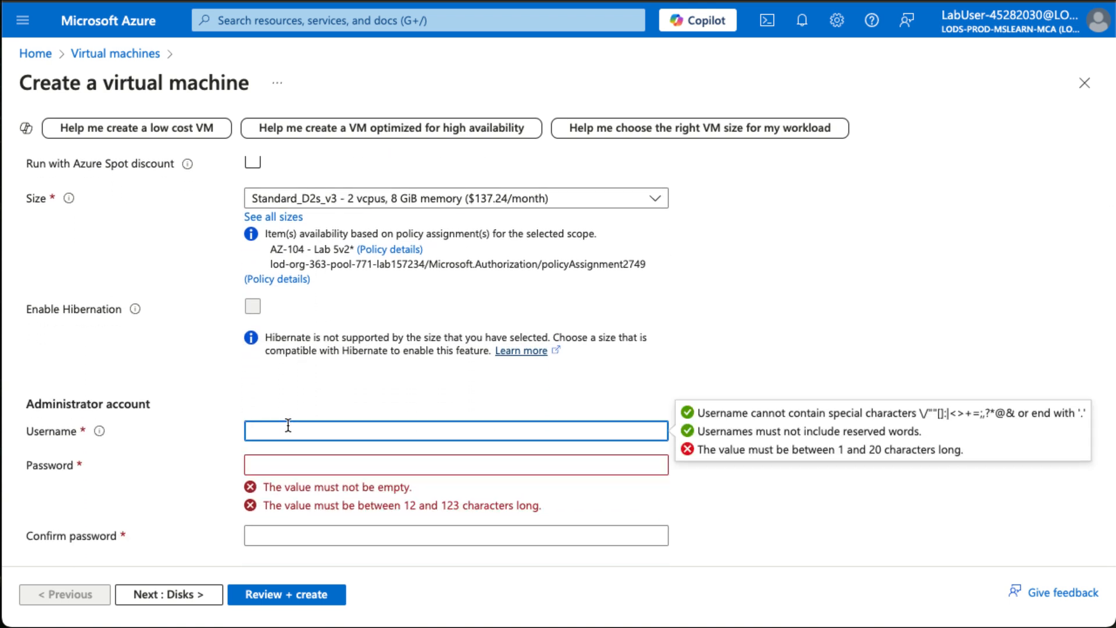
type("localadmin")
left_click(264, 465)
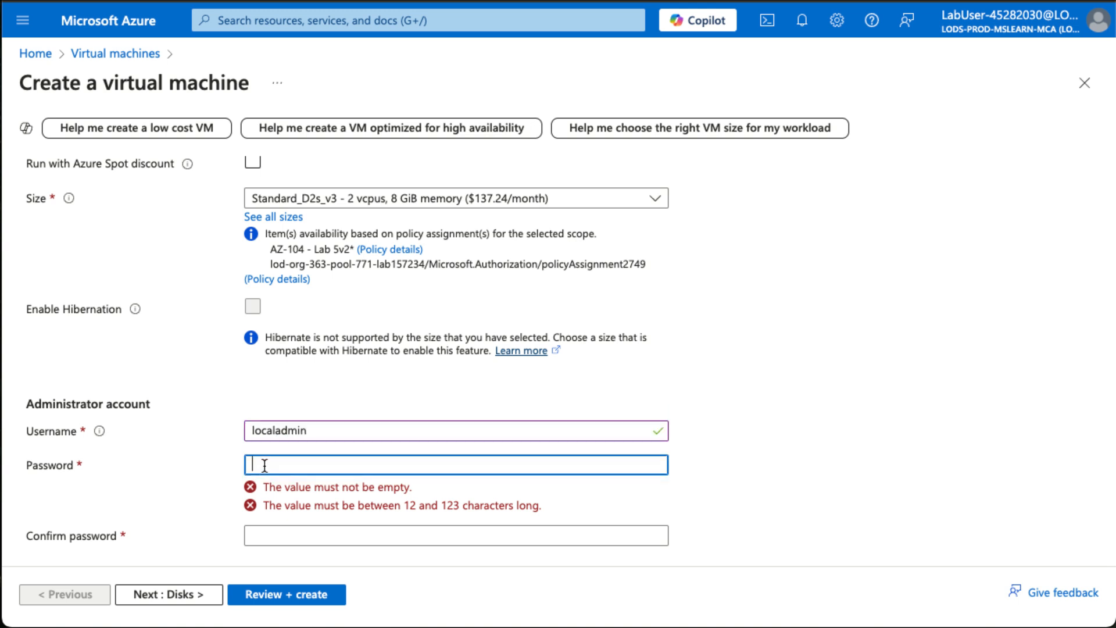
type("Pa••••••••")
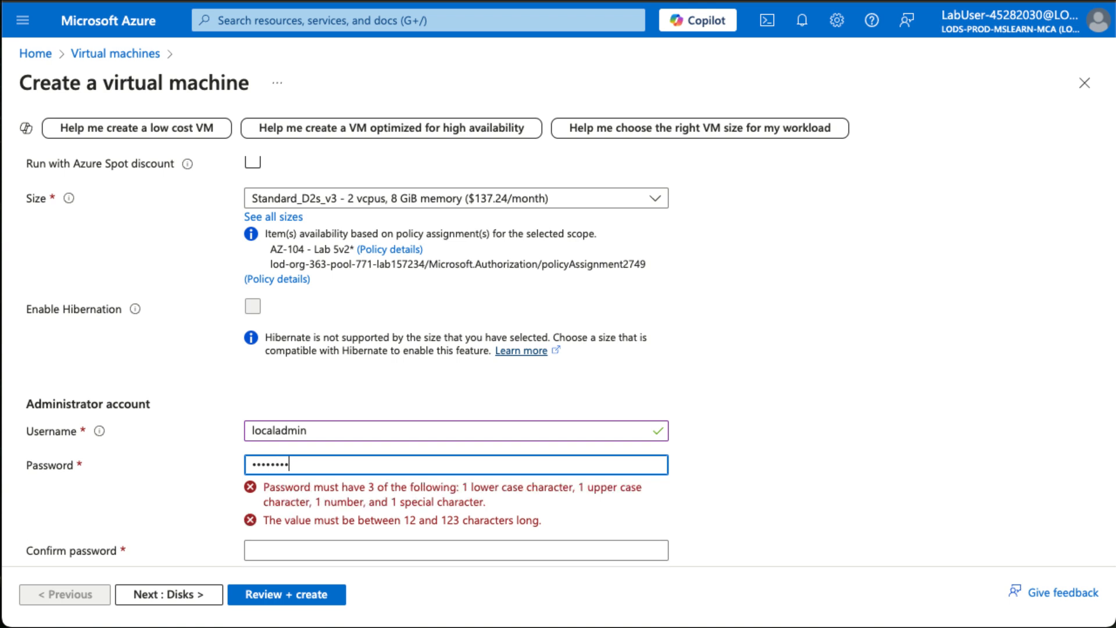
type("•••")
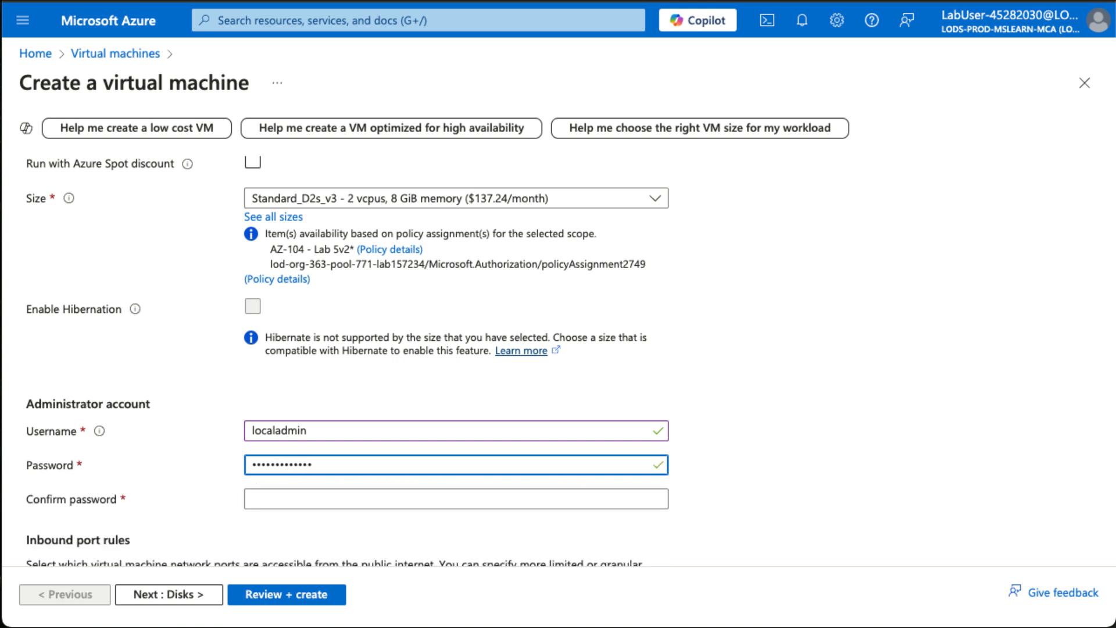
left_click(346, 496)
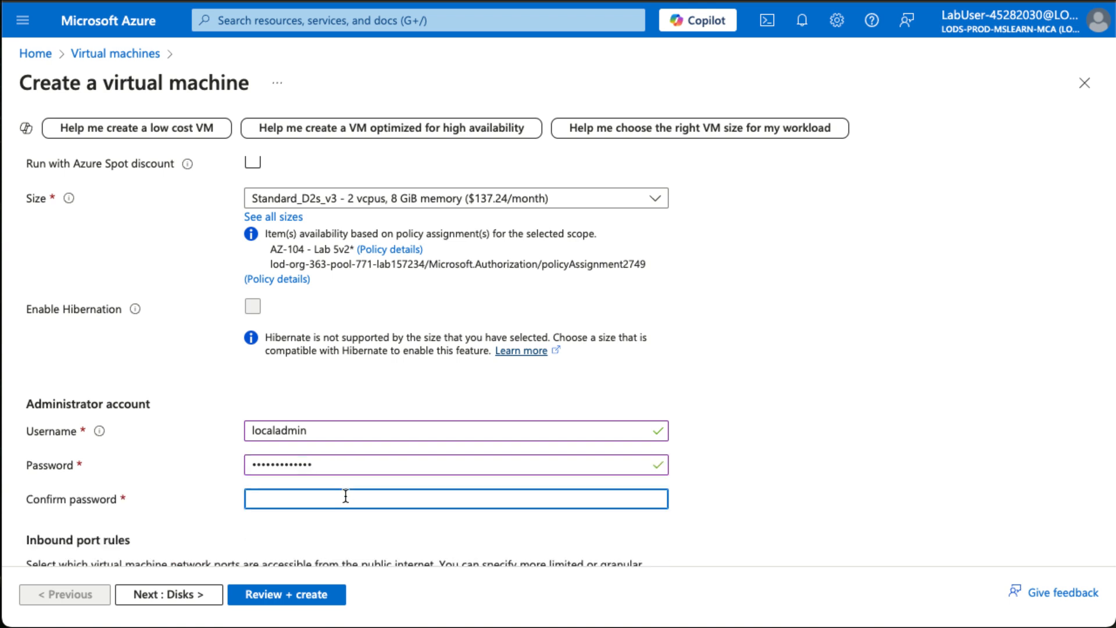
type("••••••••••••••")
key("Tab")
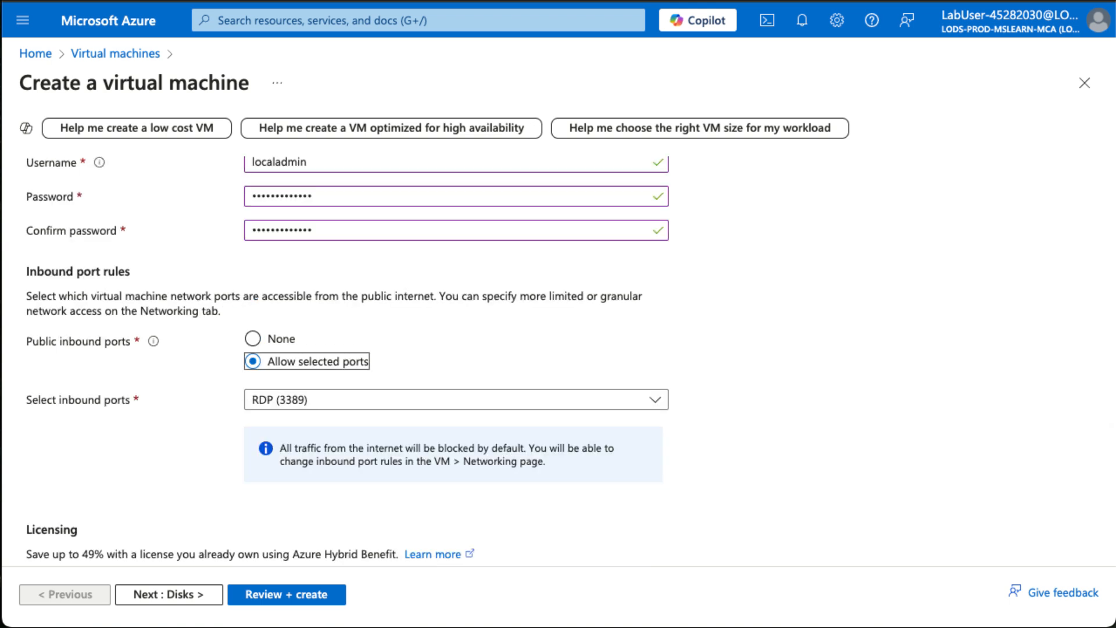
Set public inbound ports to None and proceed to the networking settings, keeping the default disk options.
left_click(254, 340)
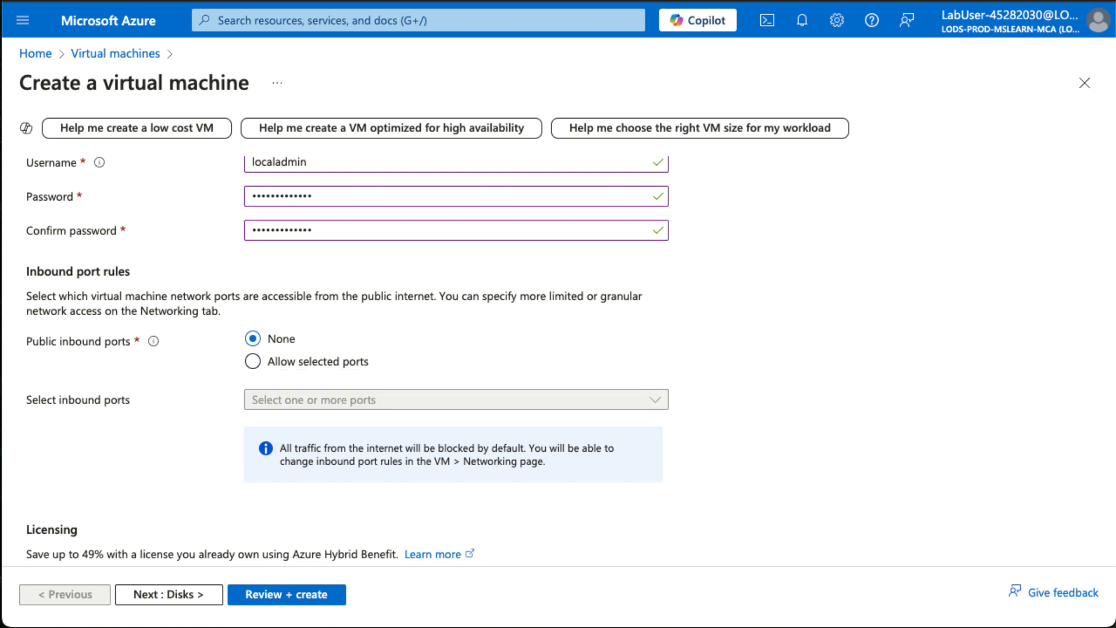
left_click(168, 595)
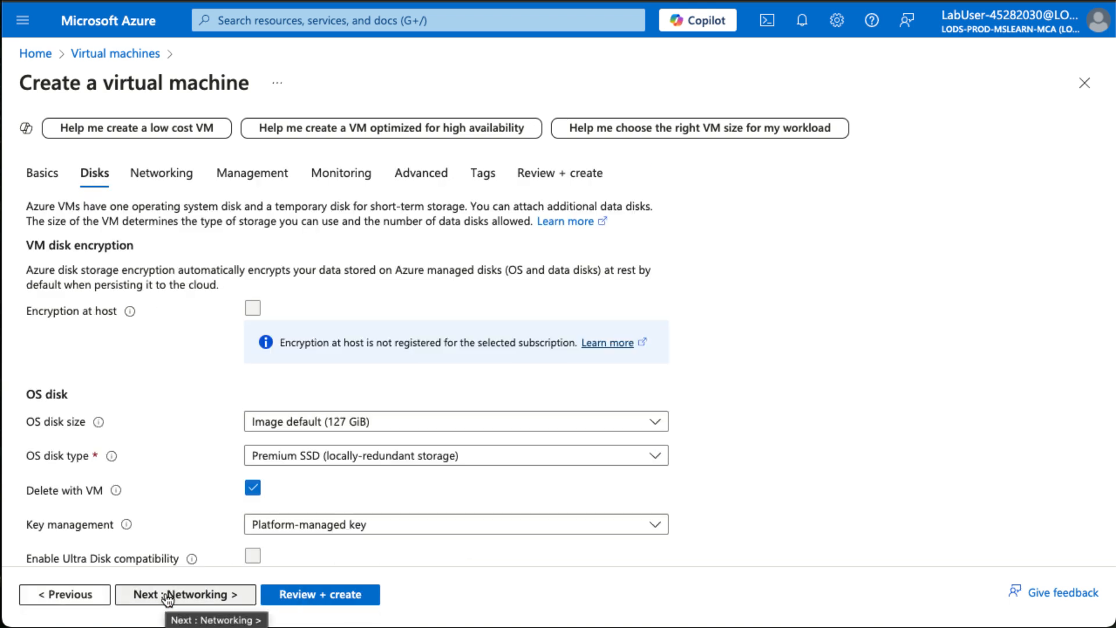
left_click(167, 596)
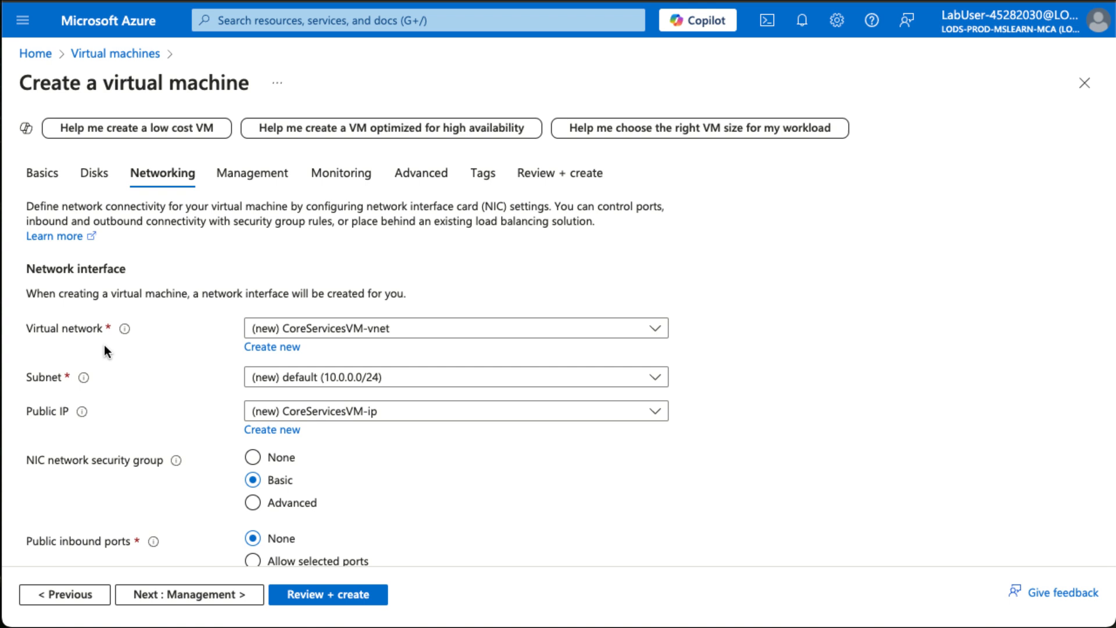
Begin a new virtual network for the machine and name it CoreServicesVnet.
left_click(266, 348)
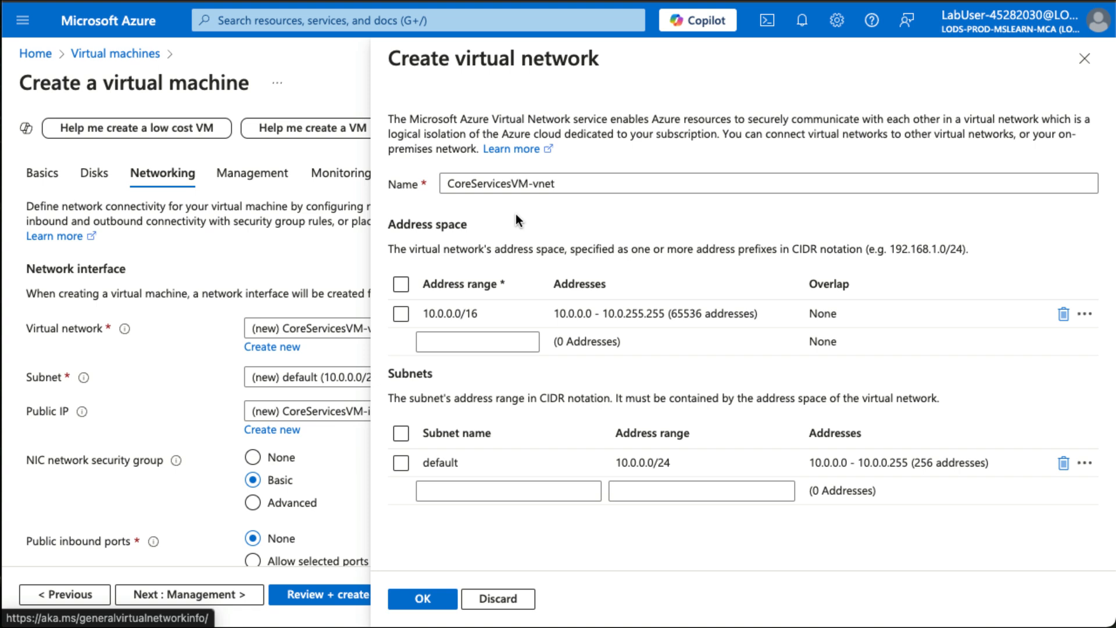
left_click_drag(511, 184, 538, 184)
type("V")
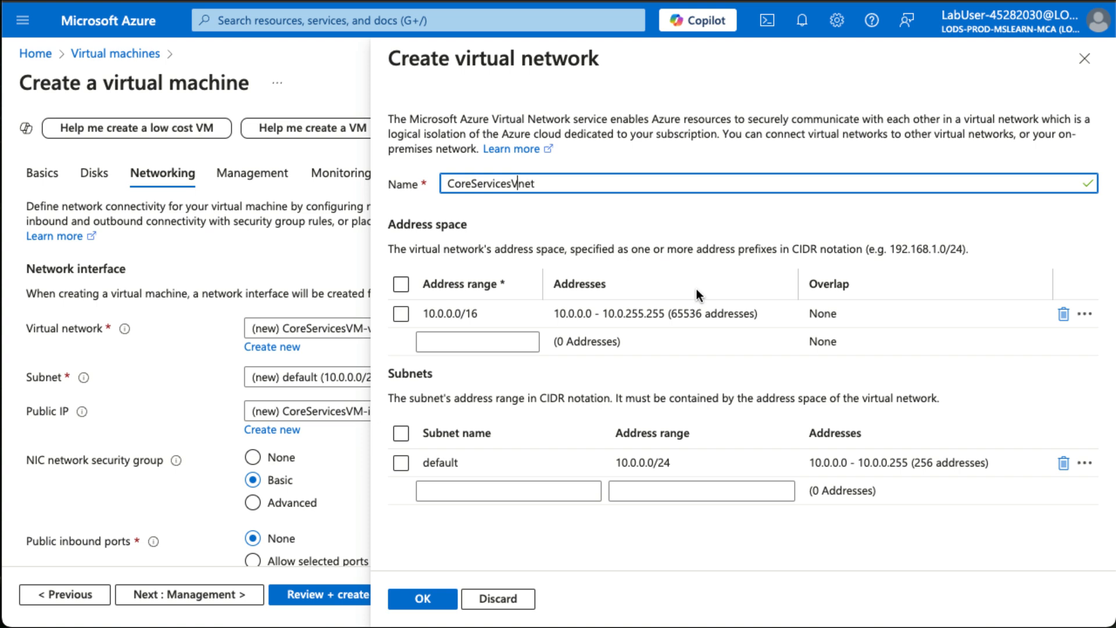
Select the 10.0.0.0/16 address range and delete the default subnet of the new virtual network.
left_click(435, 319)
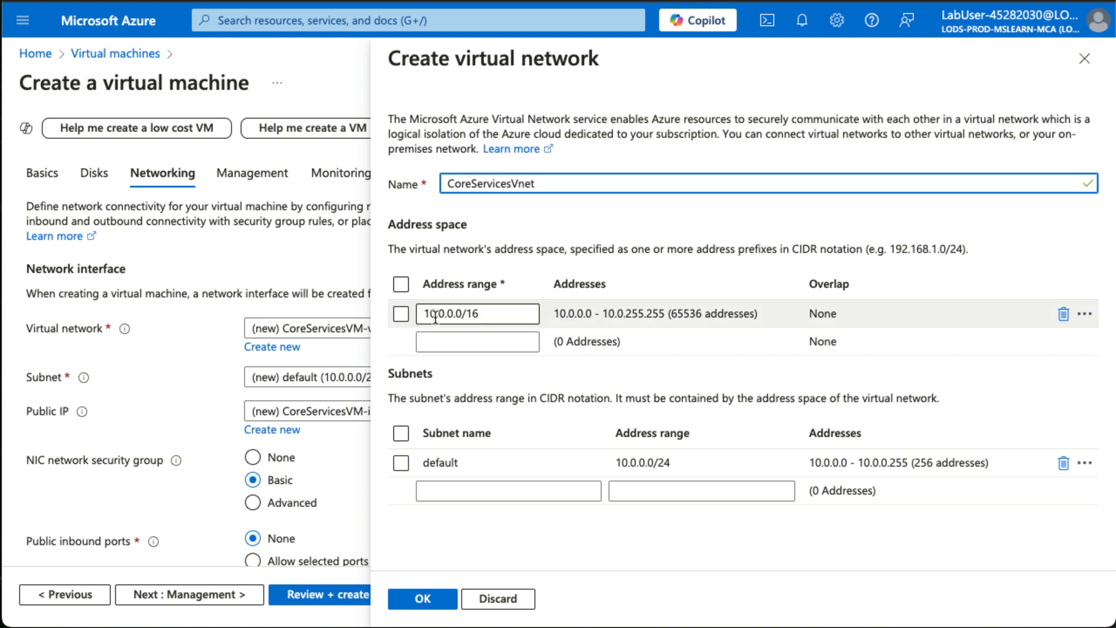
left_click(400, 313)
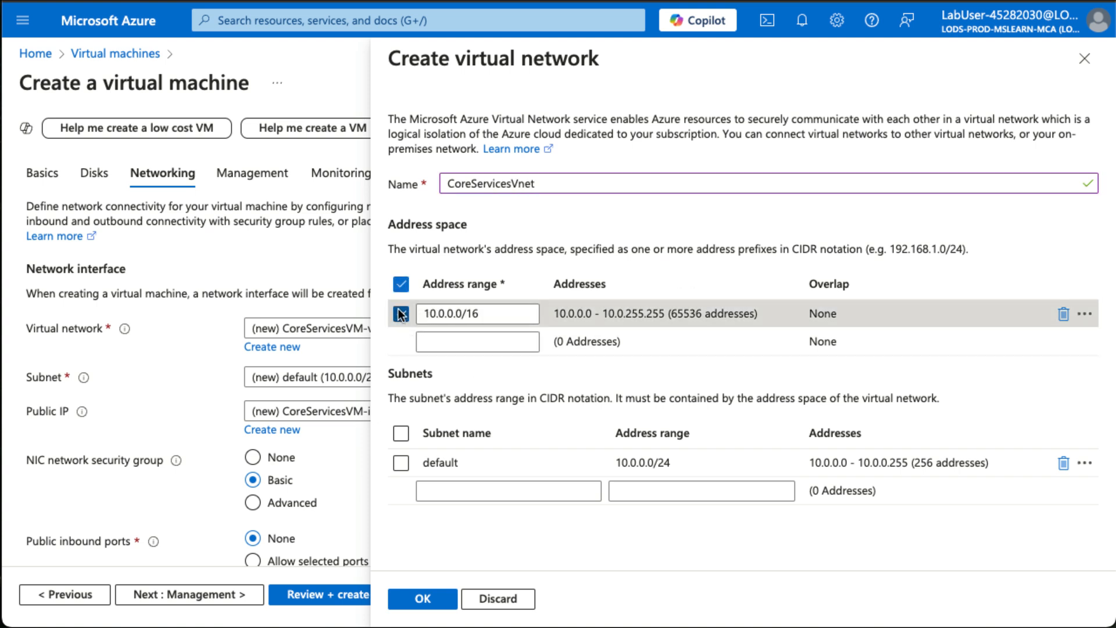
left_click(1063, 463)
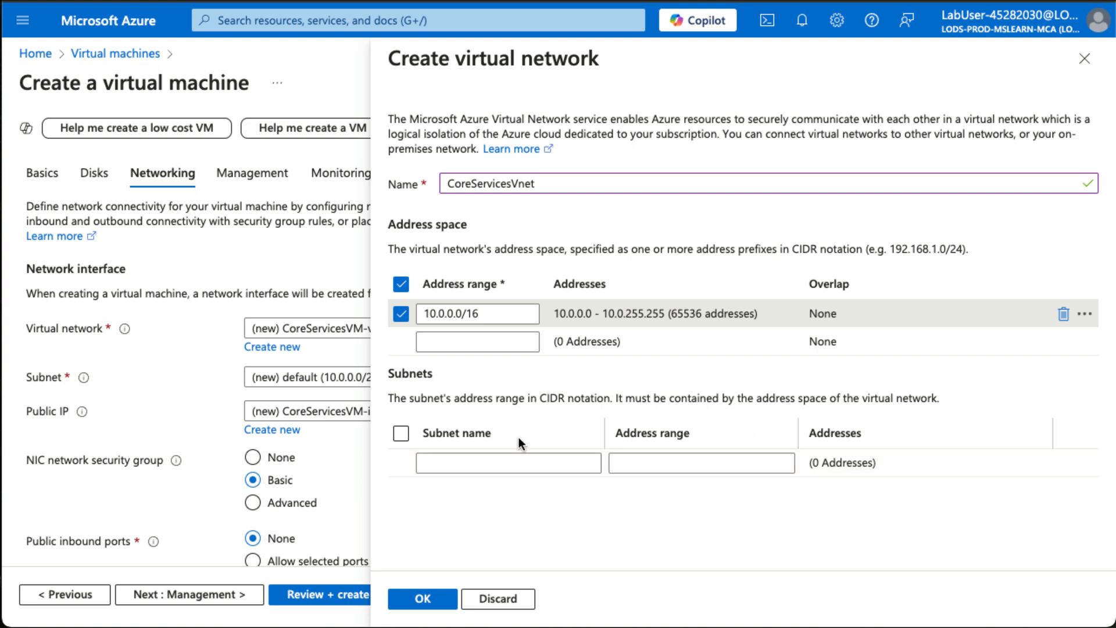
Add a subnet named Core with the address range 10.0.0.0/24 to the virtual network.
left_click(461, 458)
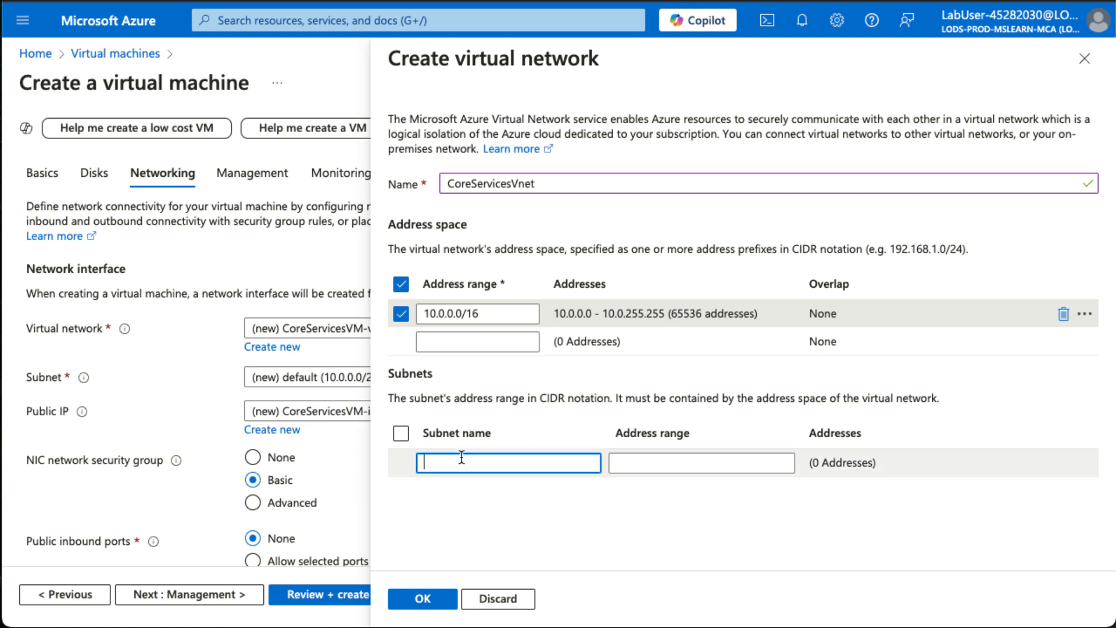
type("Core")
key("Tab")
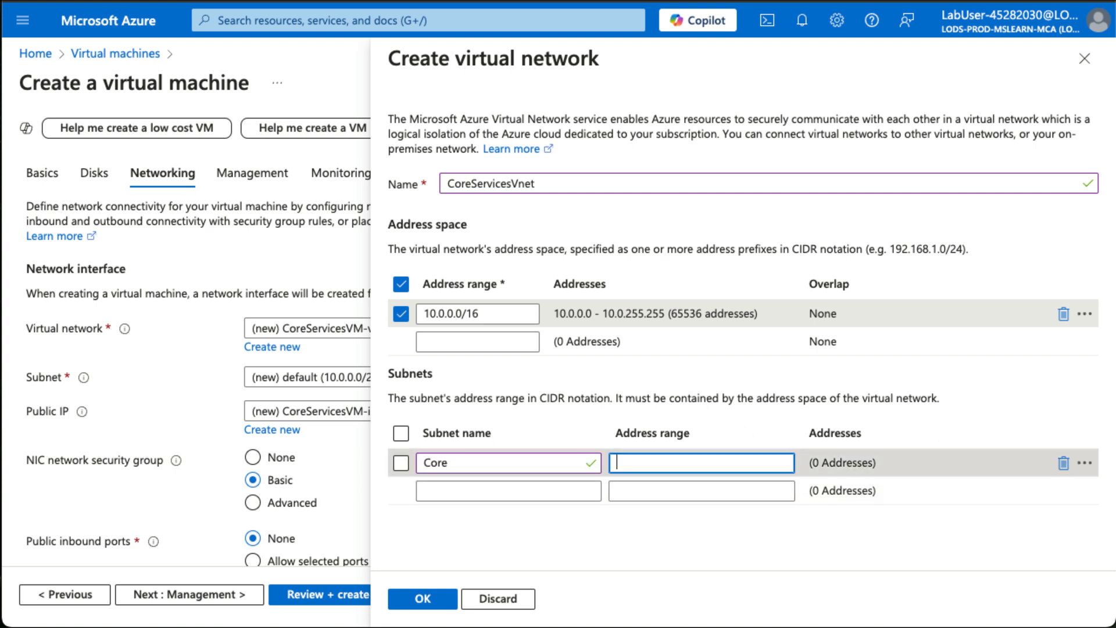
type("10.0.0.0/24")
key("Tab")
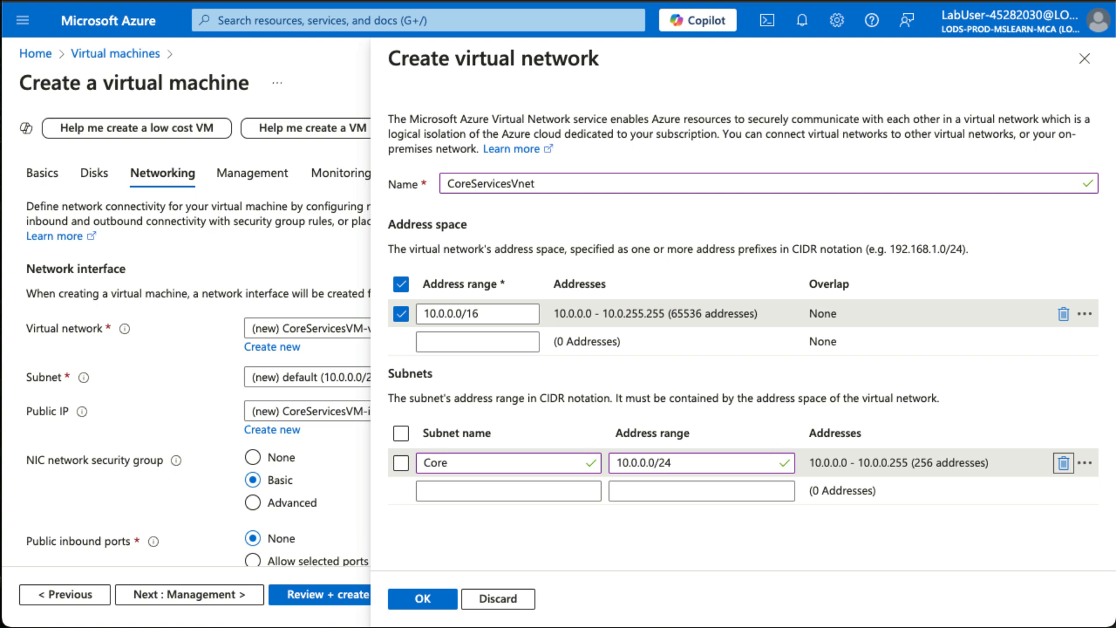
Confirm the new virtual network with its Core subnet and proceed to the management settings, keeping the remaining networking defaults.
left_click(414, 601)
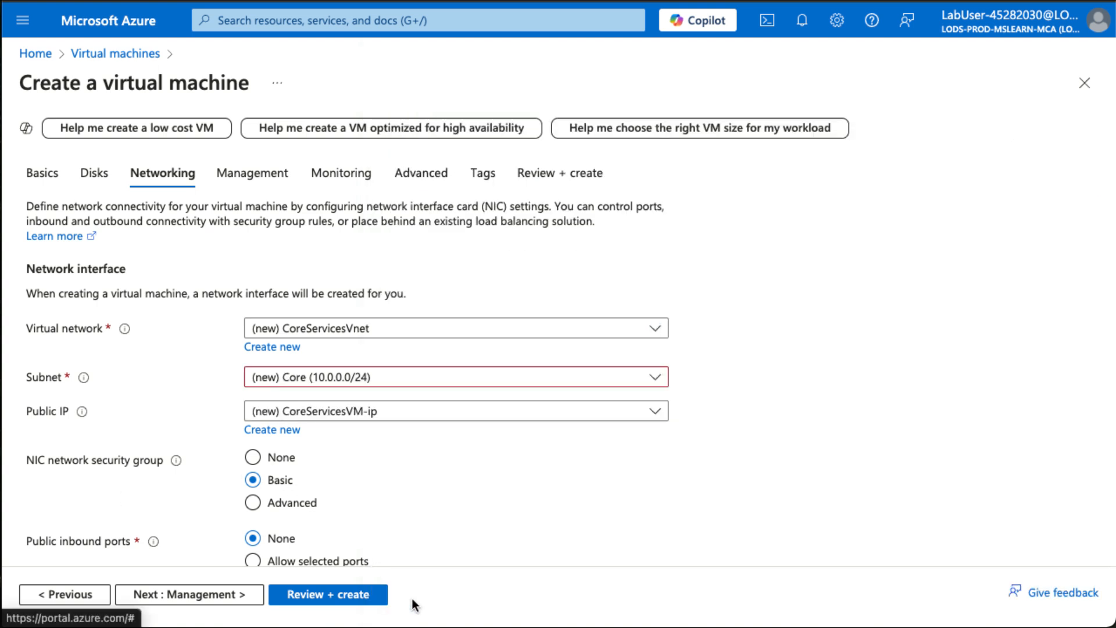
scroll(474, 531, "down", 5)
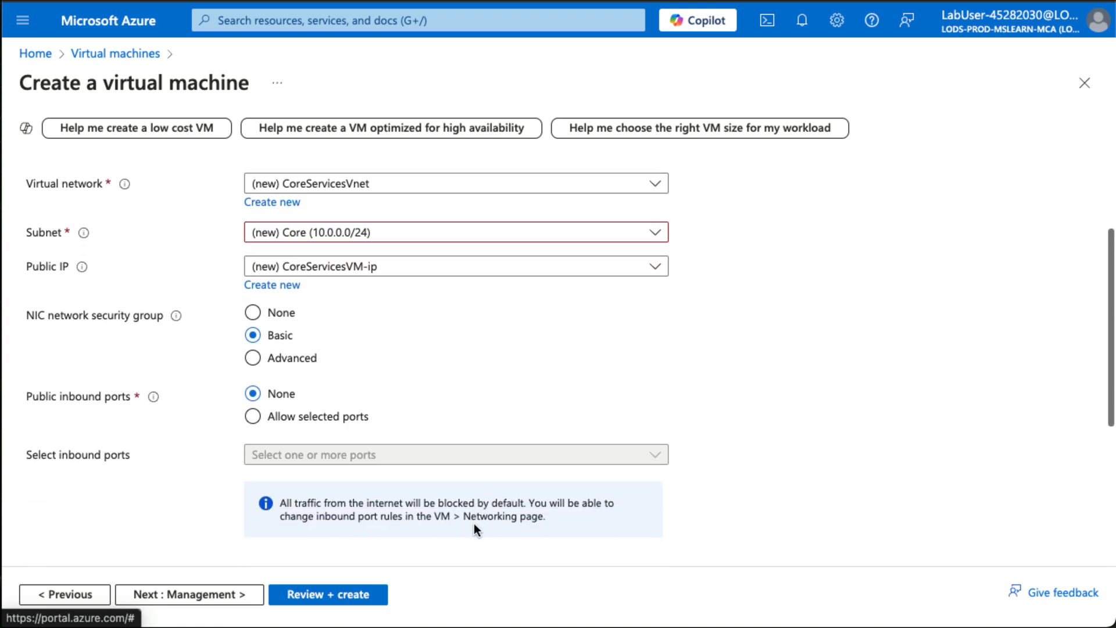
scroll(474, 530, "up", 3)
scroll(474, 525, "down", 1)
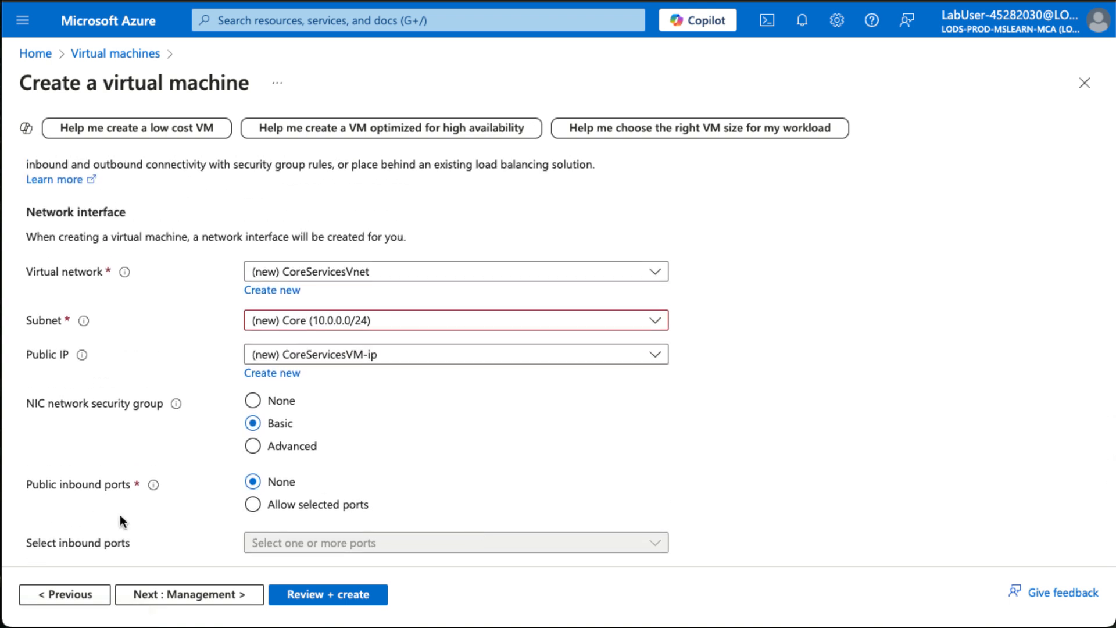
scroll(686, 493, "down", 4)
scroll(686, 493, "down", 2)
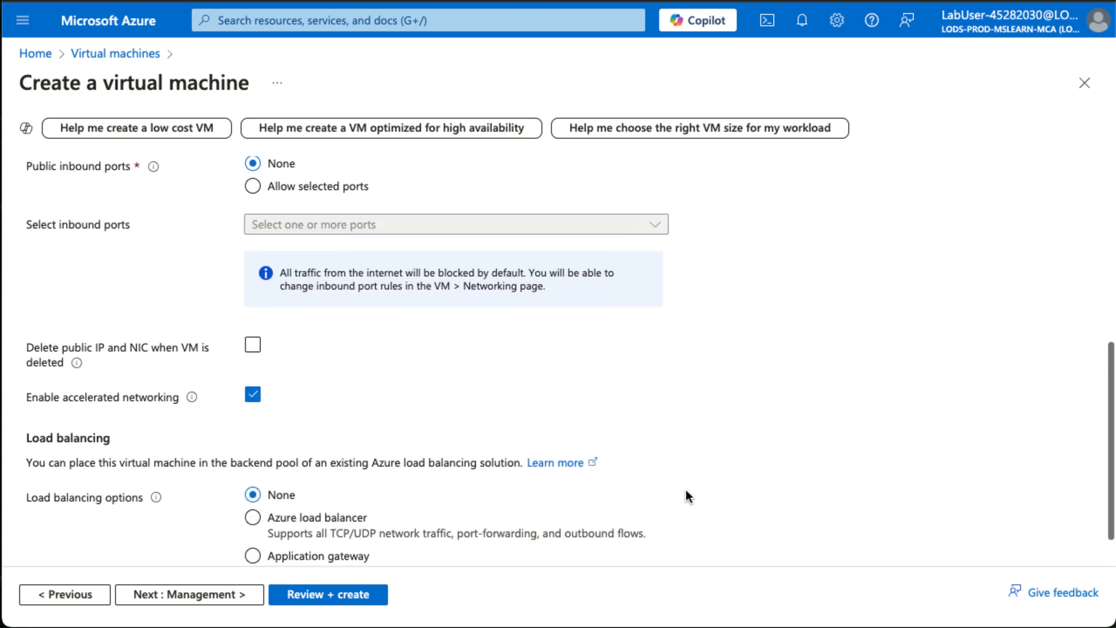
left_click(199, 596)
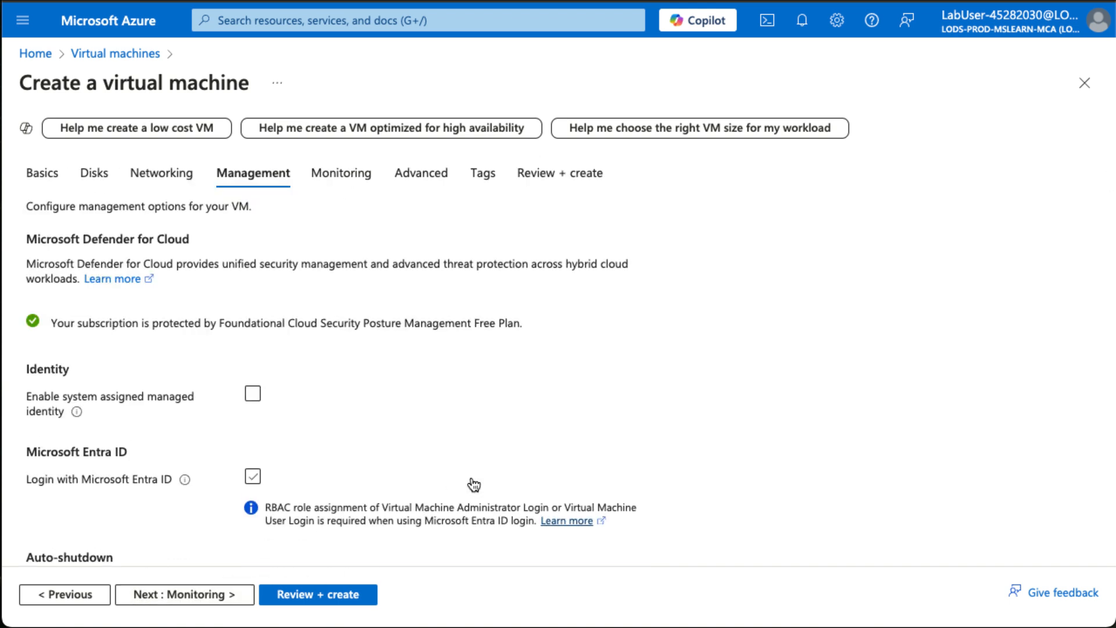
Keep the management defaults, disable boot diagnostics, and submit the virtual machine for creation.
left_click(174, 601)
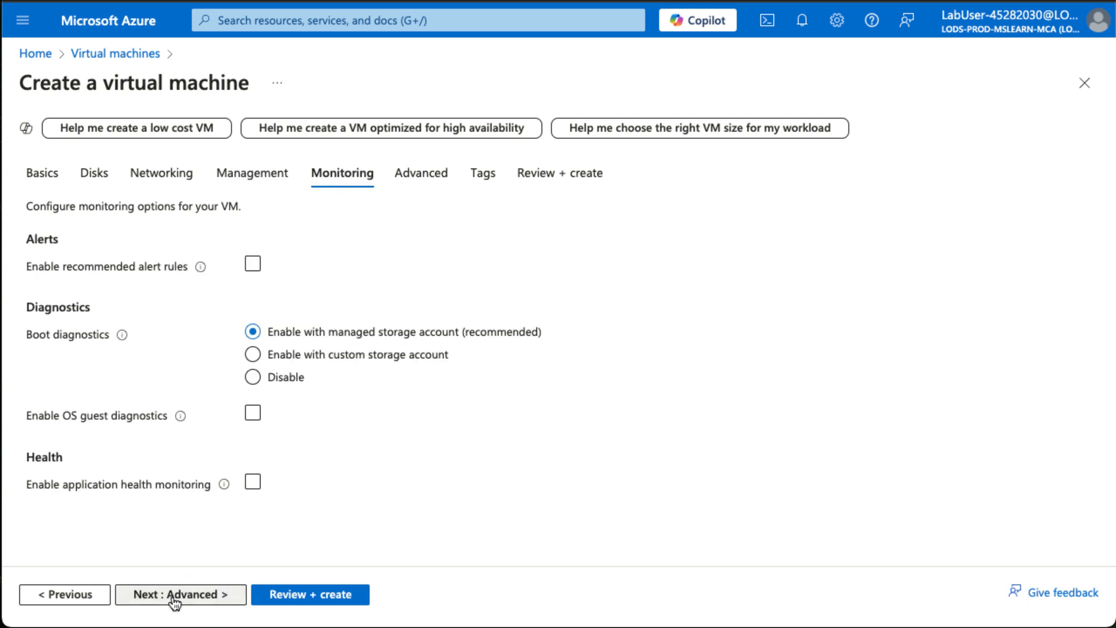
left_click(254, 378)
left_click(289, 596)
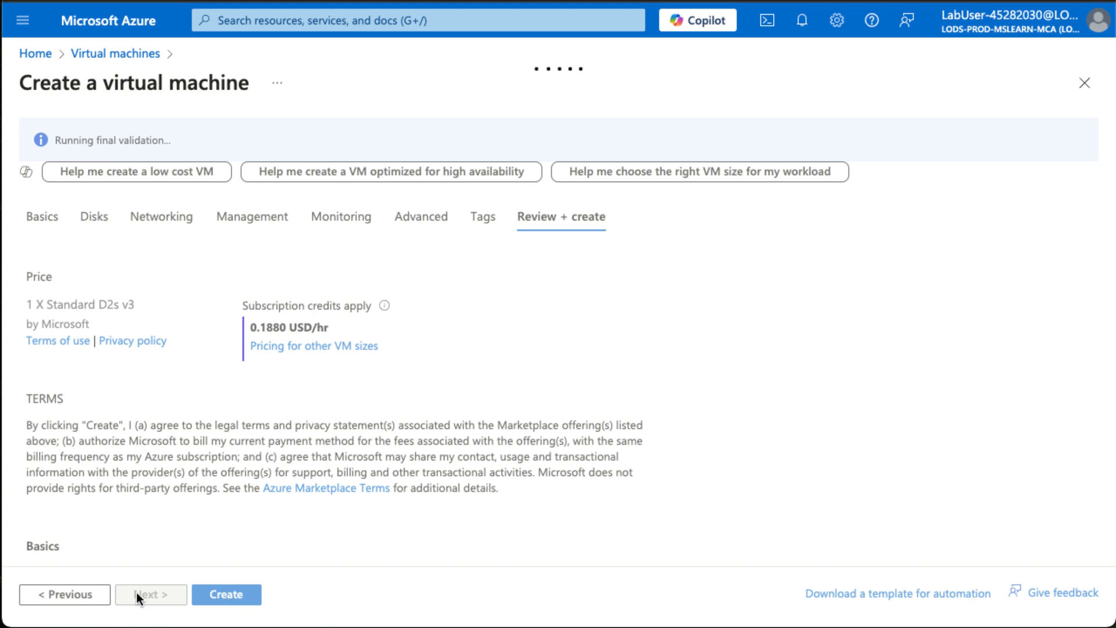
left_click(237, 595)
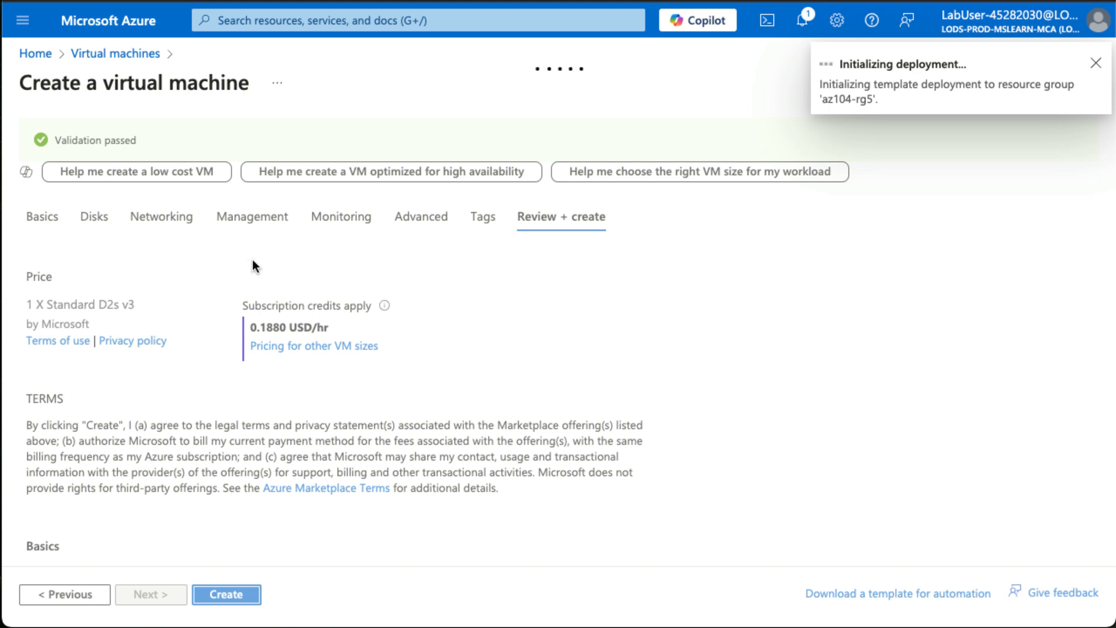
Return to the virtual machines list and begin creating another Azure virtual machine.
left_click(115, 65)
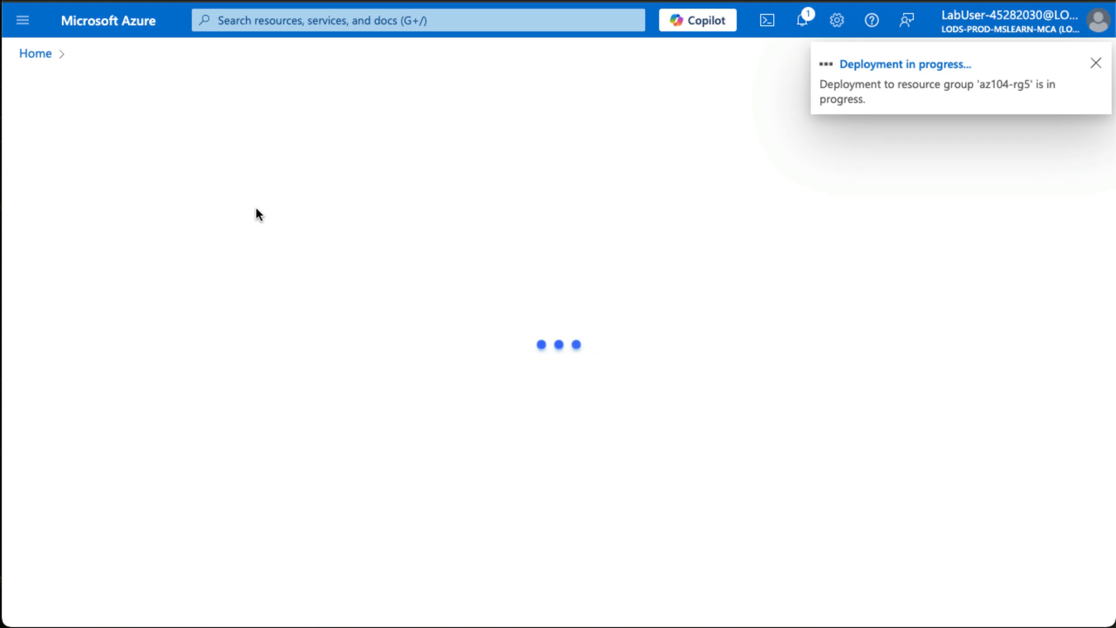
left_click(276, 33)
left_click(239, 108)
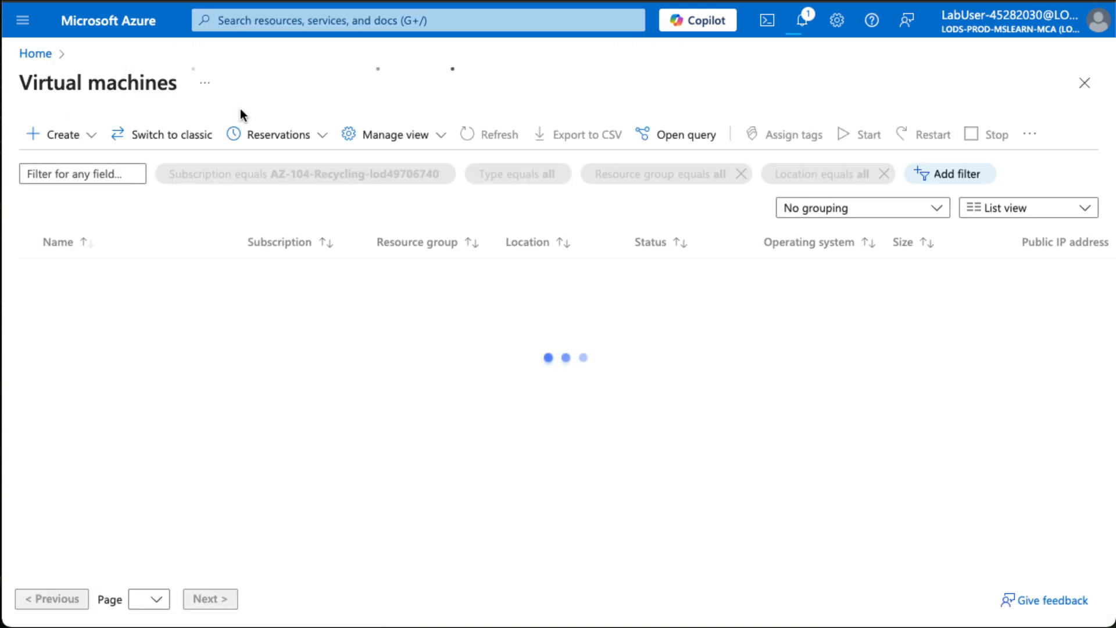
left_click(565, 505)
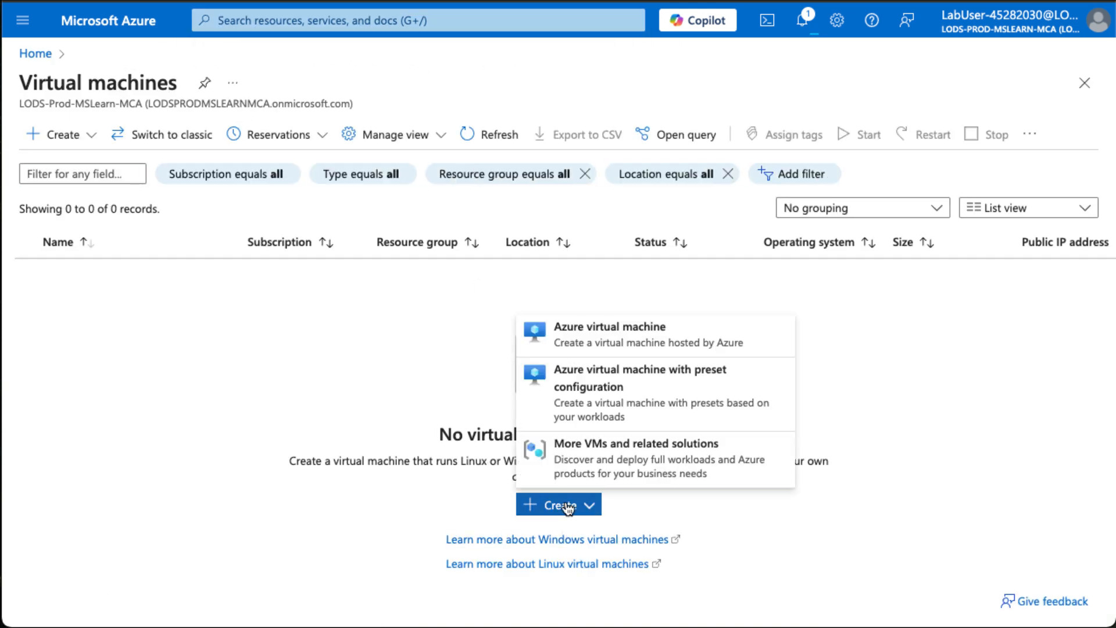
left_click(597, 342)
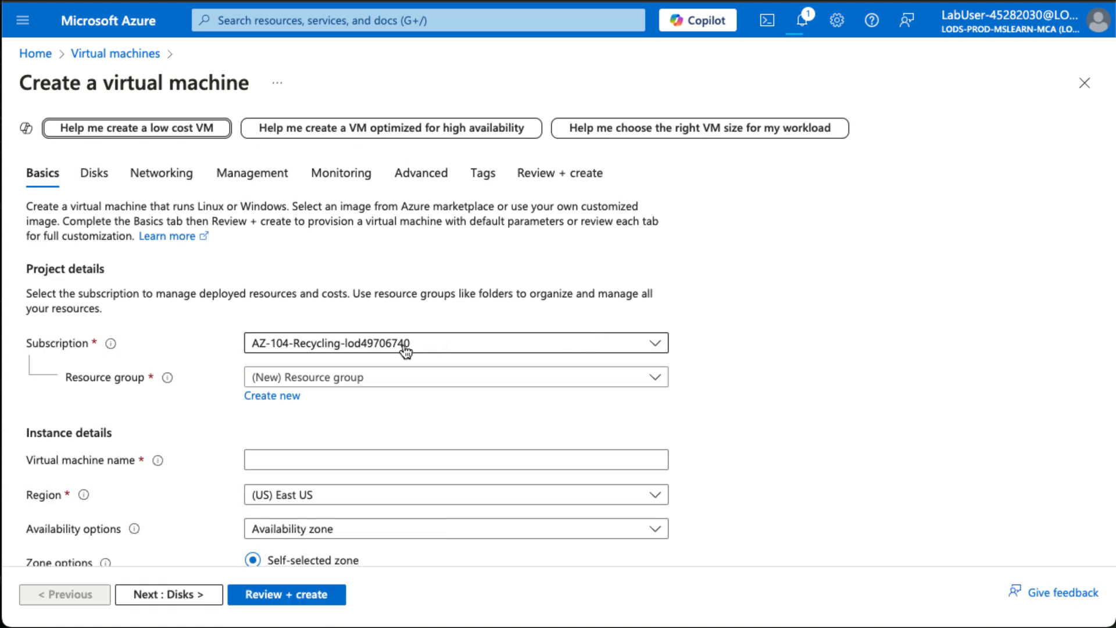
Assign the machine to resource group az104-rg5 and name it ManufacturingVM.
left_click(364, 378)
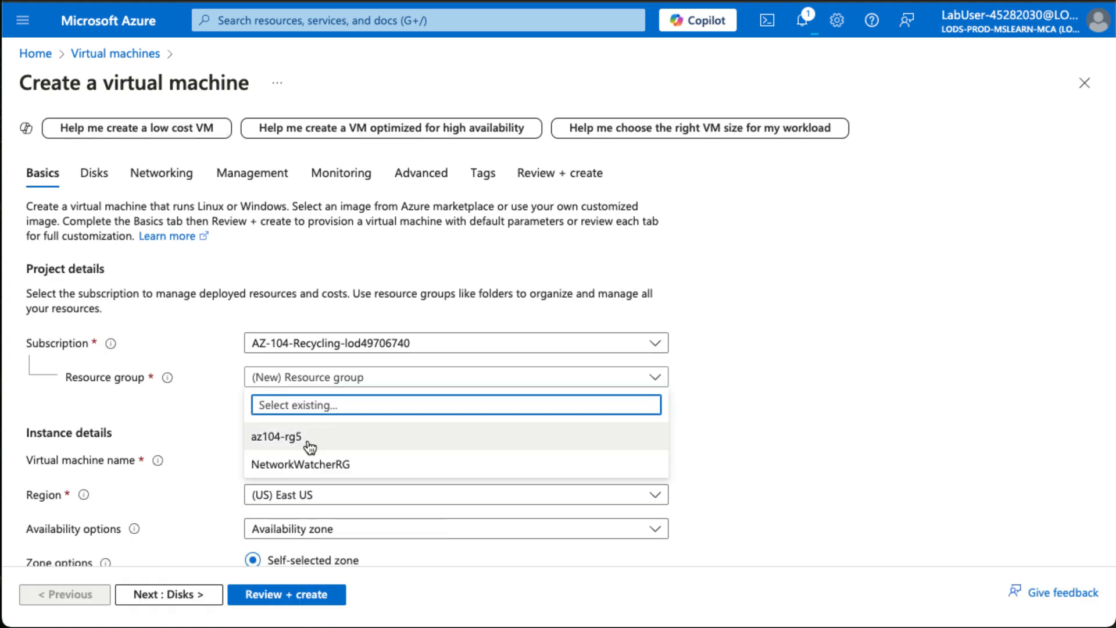
left_click(307, 440)
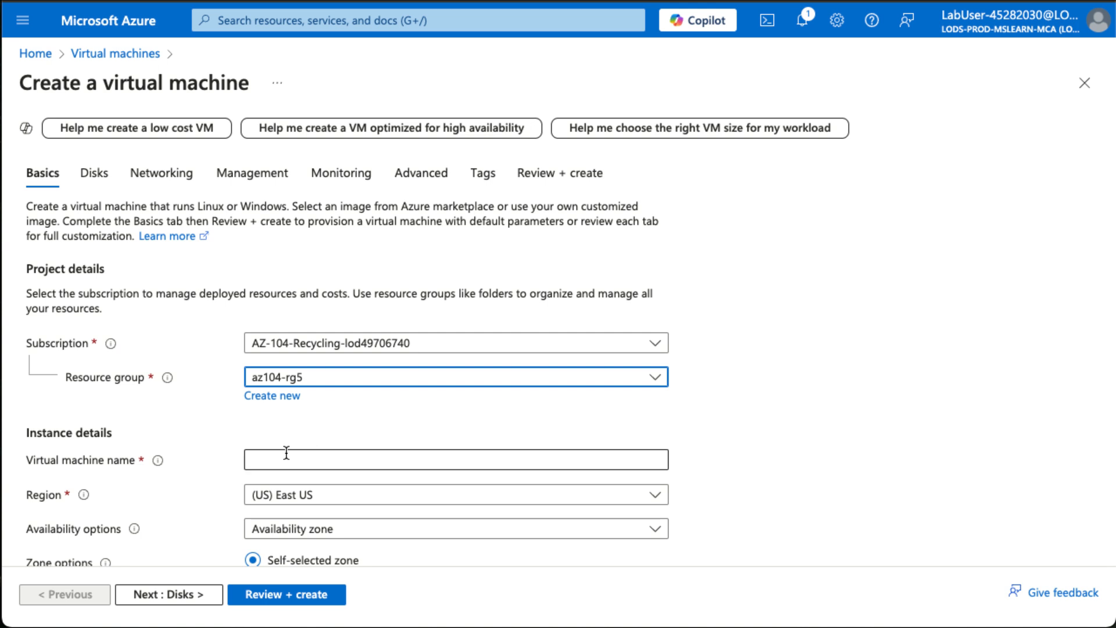
left_click(286, 453)
type("Manufac")
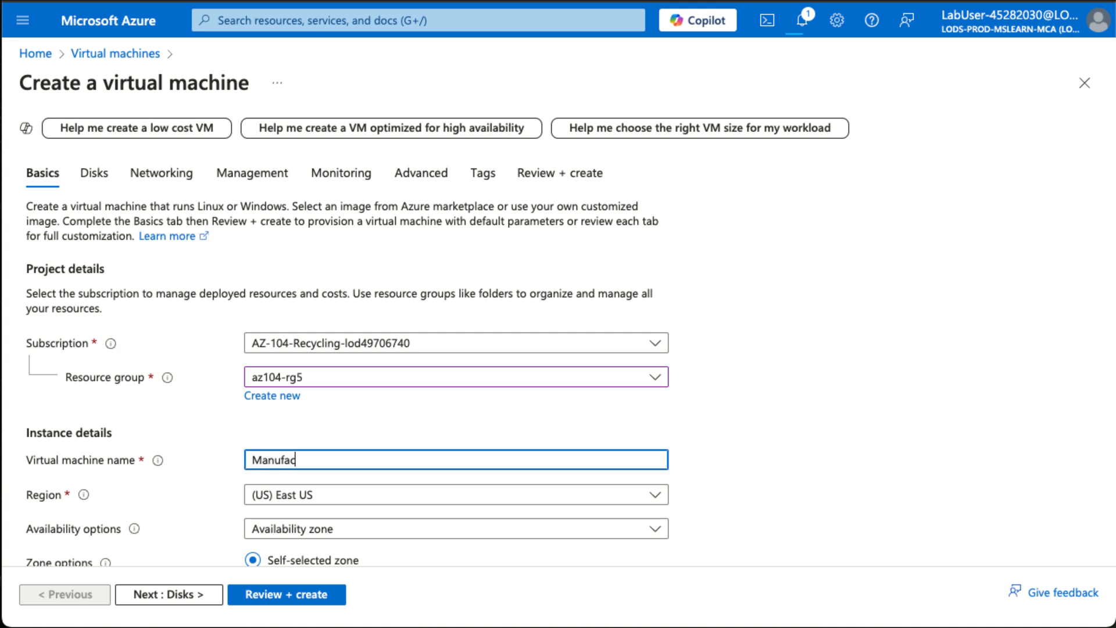
type("turingVM")
Set the security type of the virtual machine to Standard.
scroll(488, 491, "down", 3)
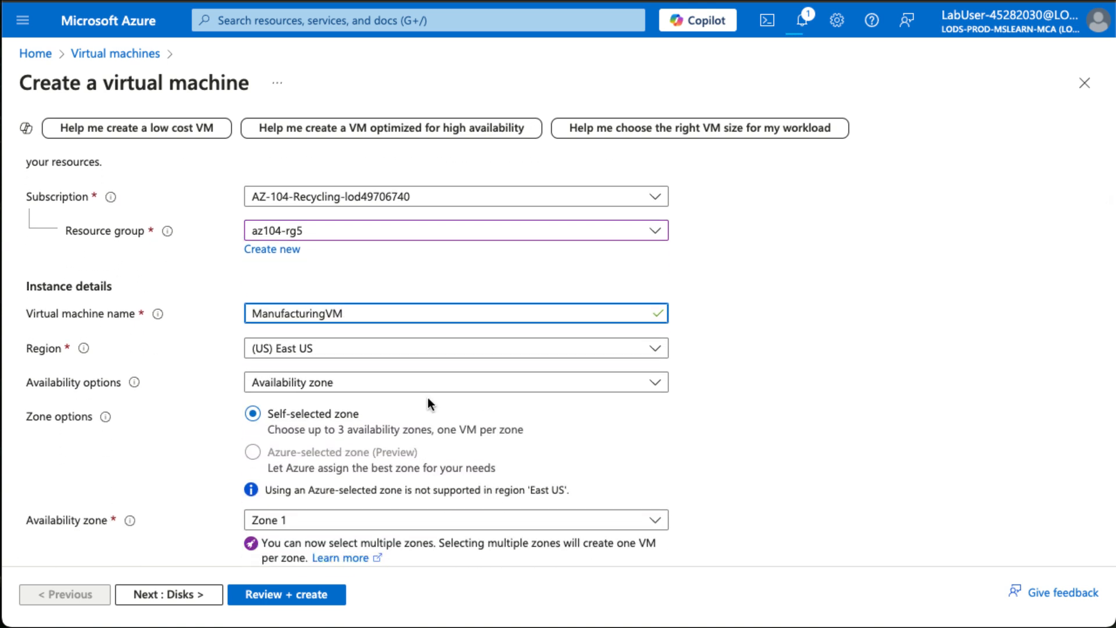
scroll(427, 401, "down", 1)
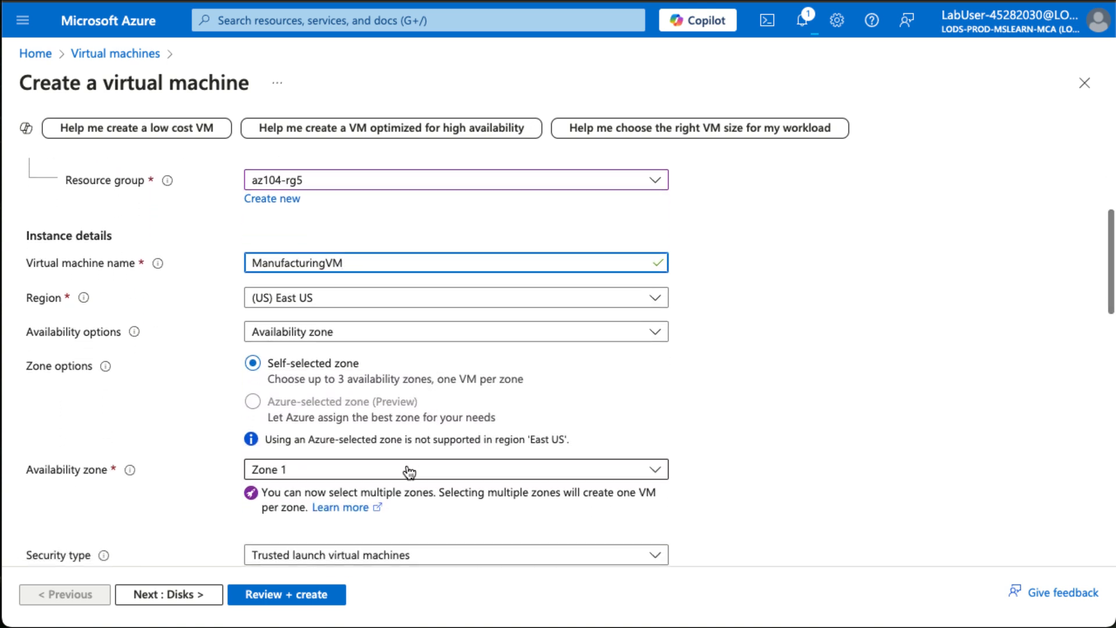
scroll(409, 472, "down", 2)
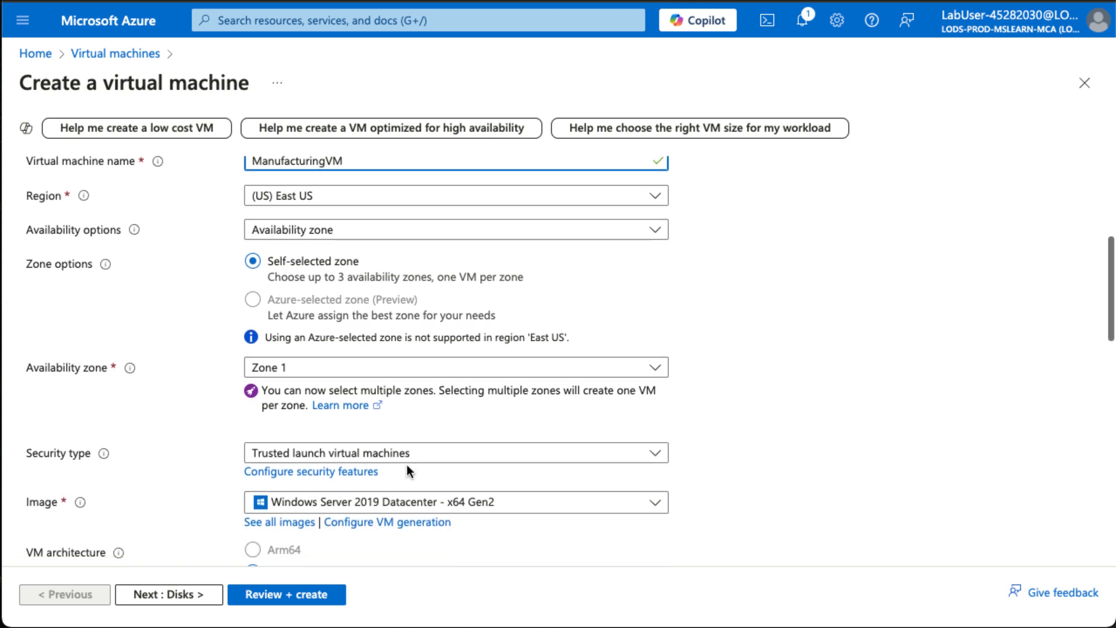
scroll(406, 465, "down", 1)
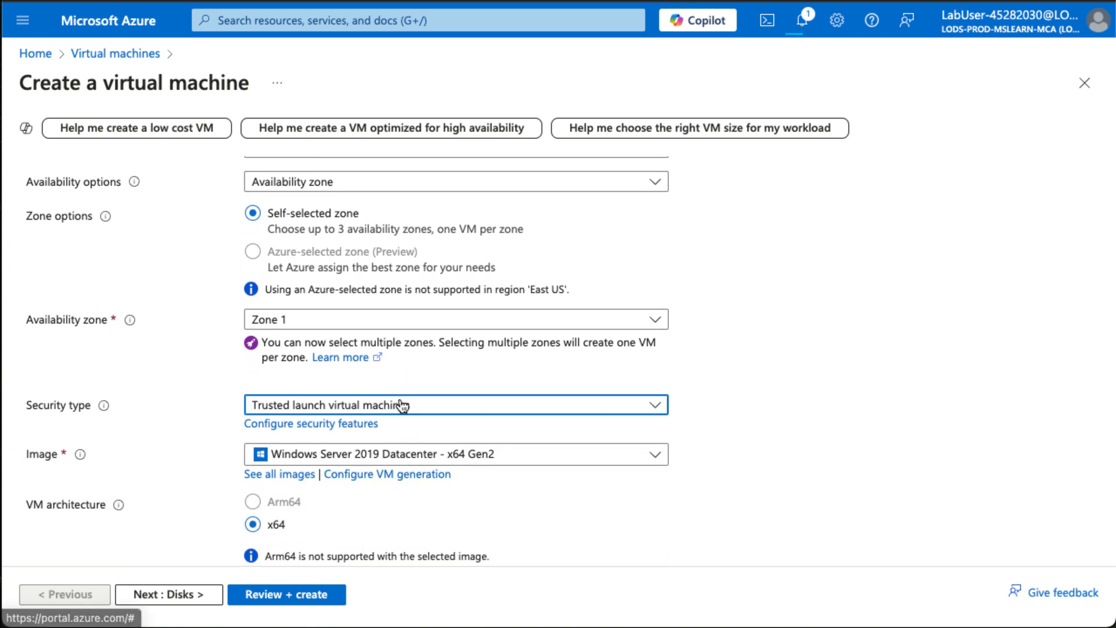
left_click(401, 405)
left_click(357, 436)
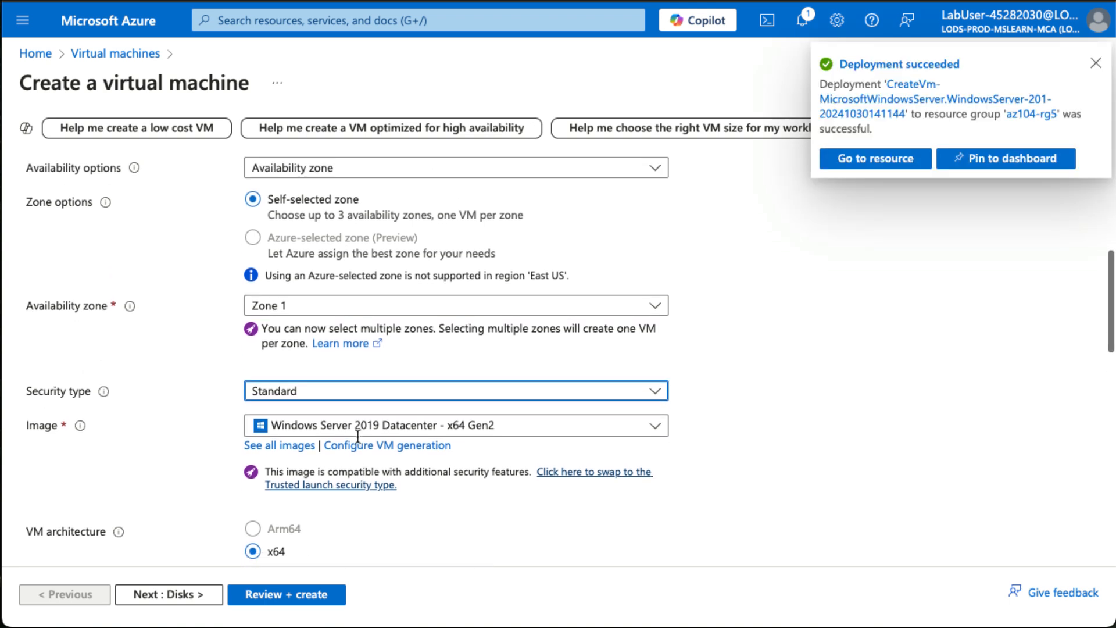
Try to remove the availability zone by deselecting Zone 1.
left_click(375, 309)
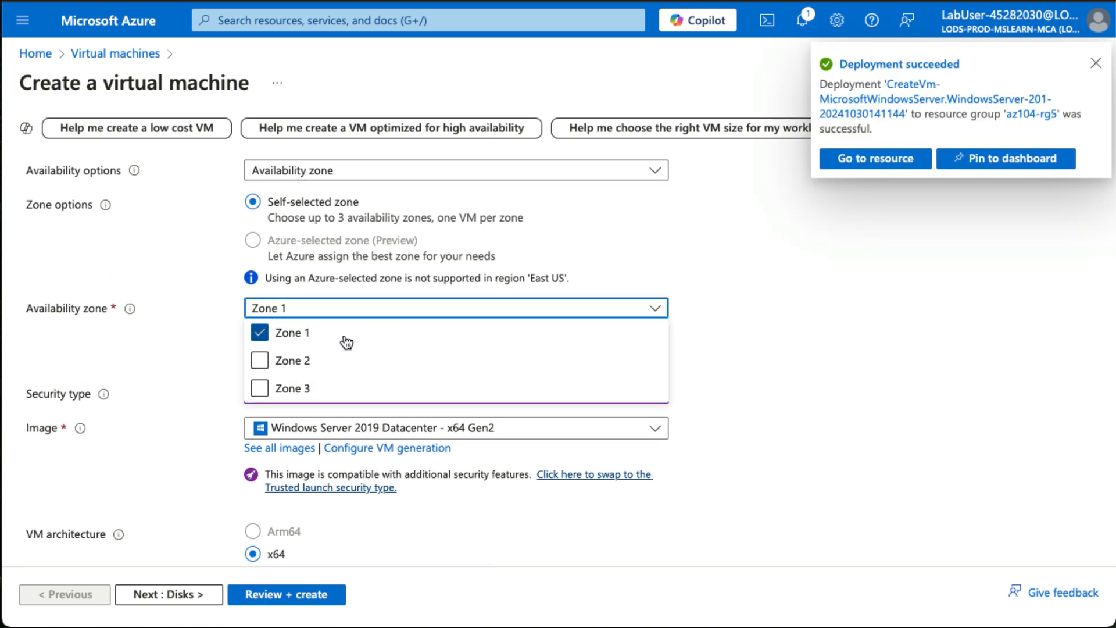
left_click(262, 335)
left_click(164, 329)
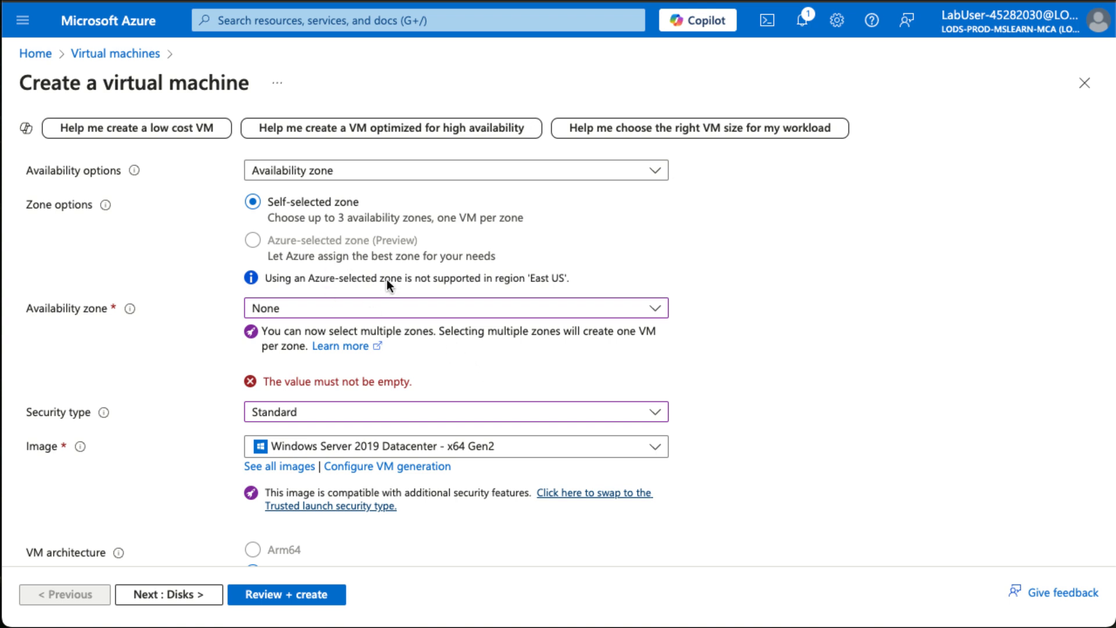
Set the availability options to No infrastructure redundancy required.
scroll(386, 279, "up", 2)
left_click(326, 278)
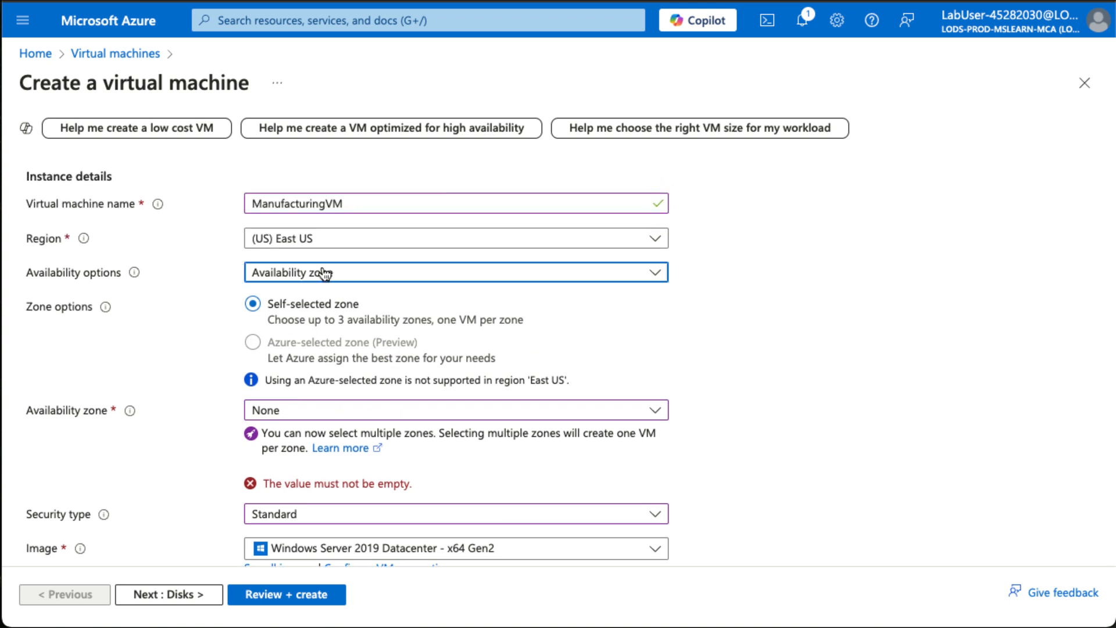
left_click(324, 299)
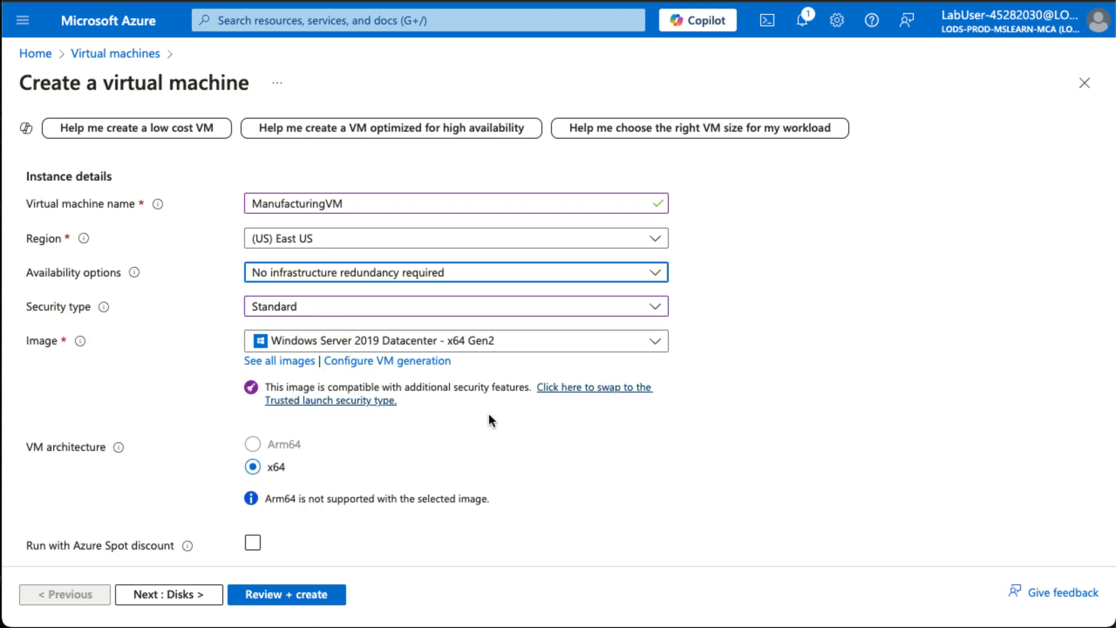
Keep the preset image and size, and set the administrator username to localadmin.
scroll(488, 413, "down", 3)
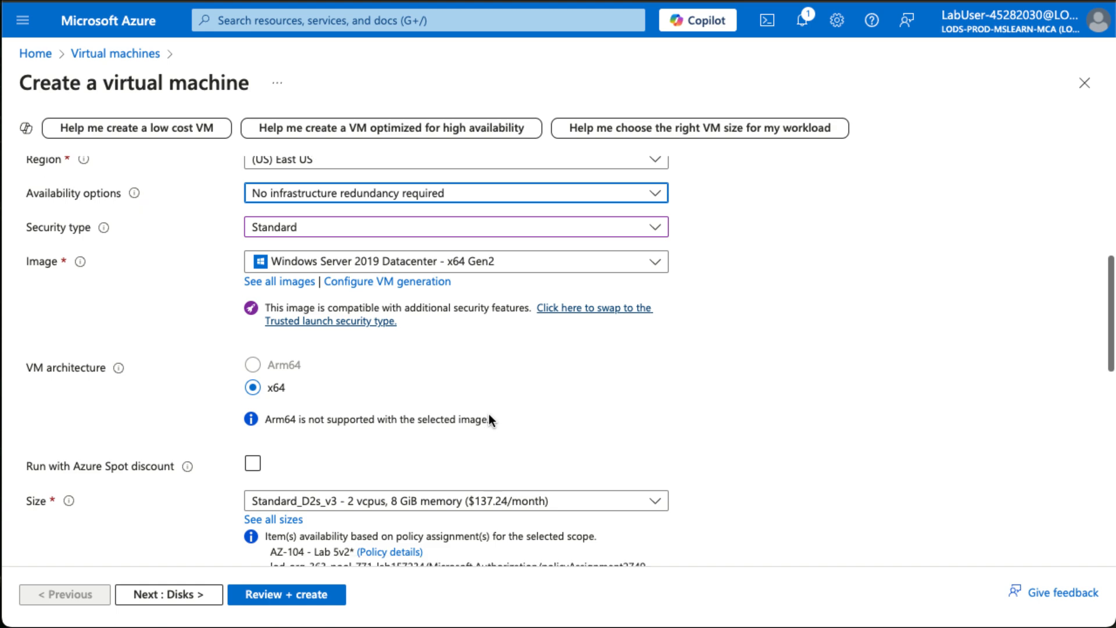
scroll(459, 394, "up", 1)
scroll(457, 324, "down", 3)
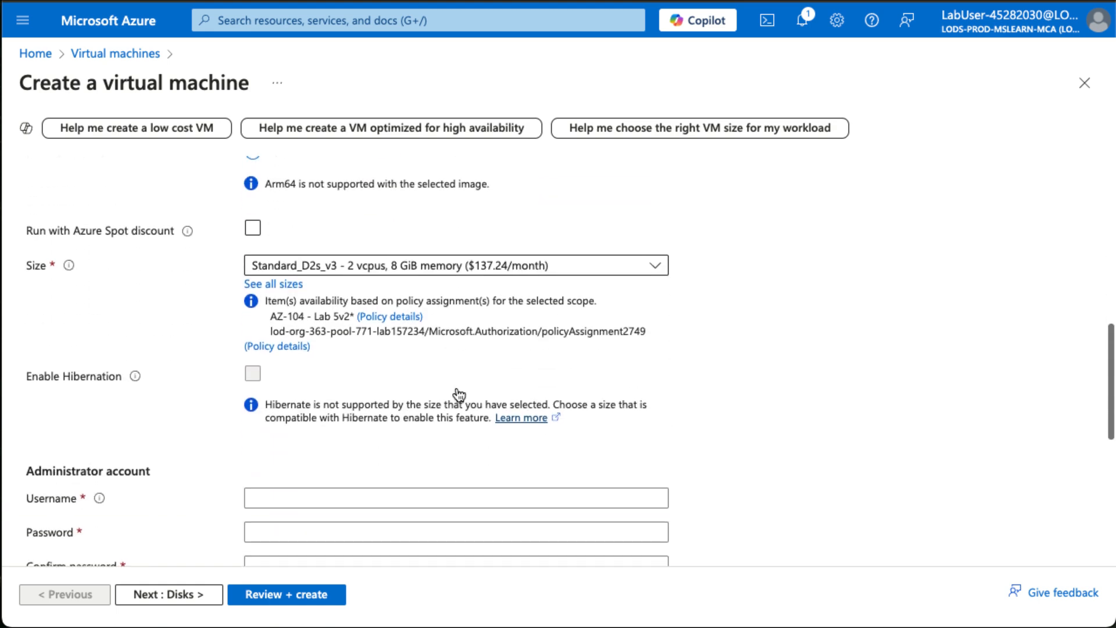
scroll(456, 392, "up", 4)
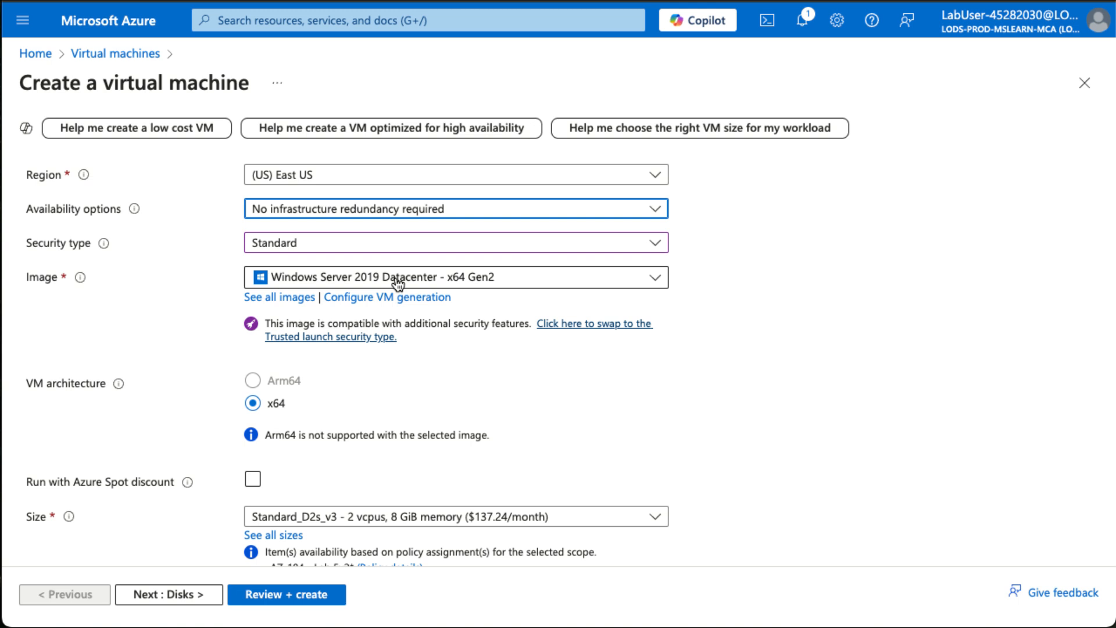
scroll(384, 410, "down", 2)
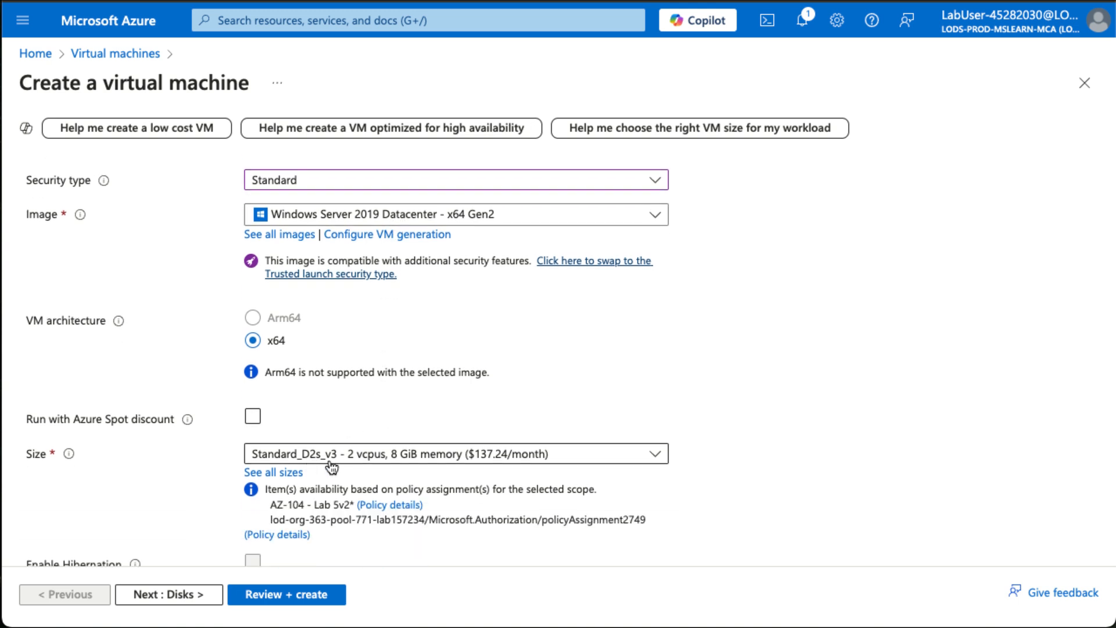
scroll(349, 466, "down", 6)
left_click(298, 341)
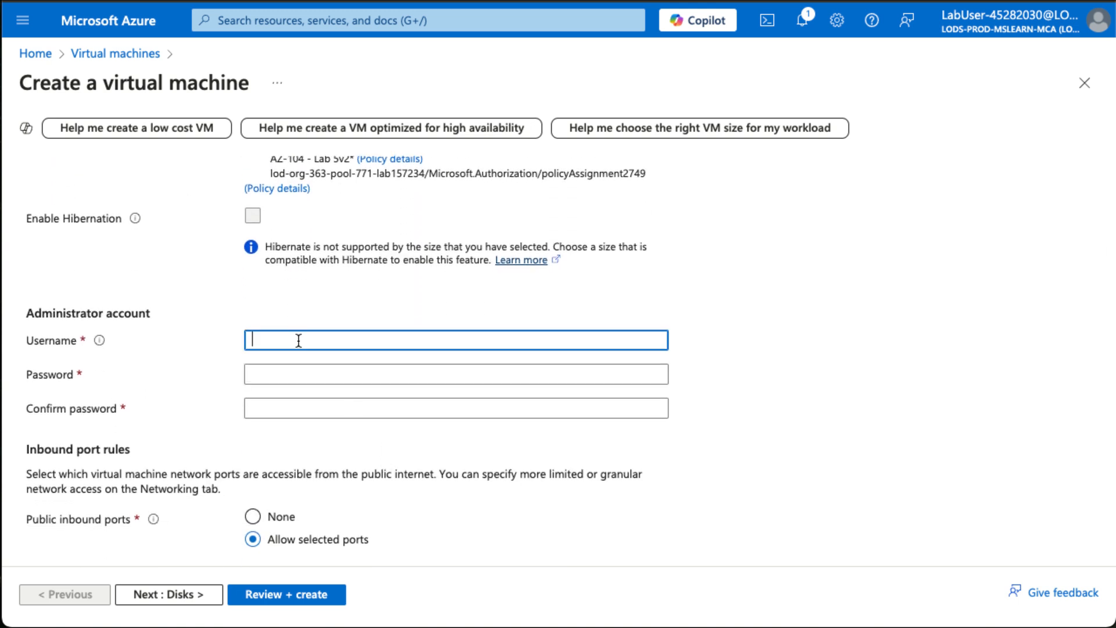
type("localadmin")
Enter the administrator account password and confirm it.
key("Tab")
type("•••••")
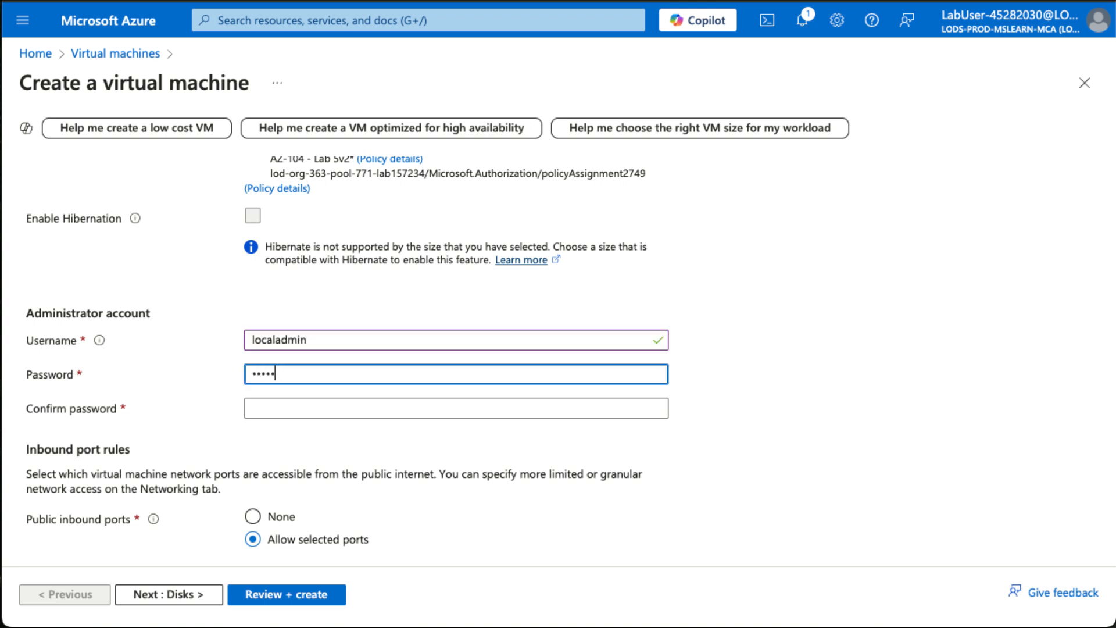
type("••••••••")
key("Tab")
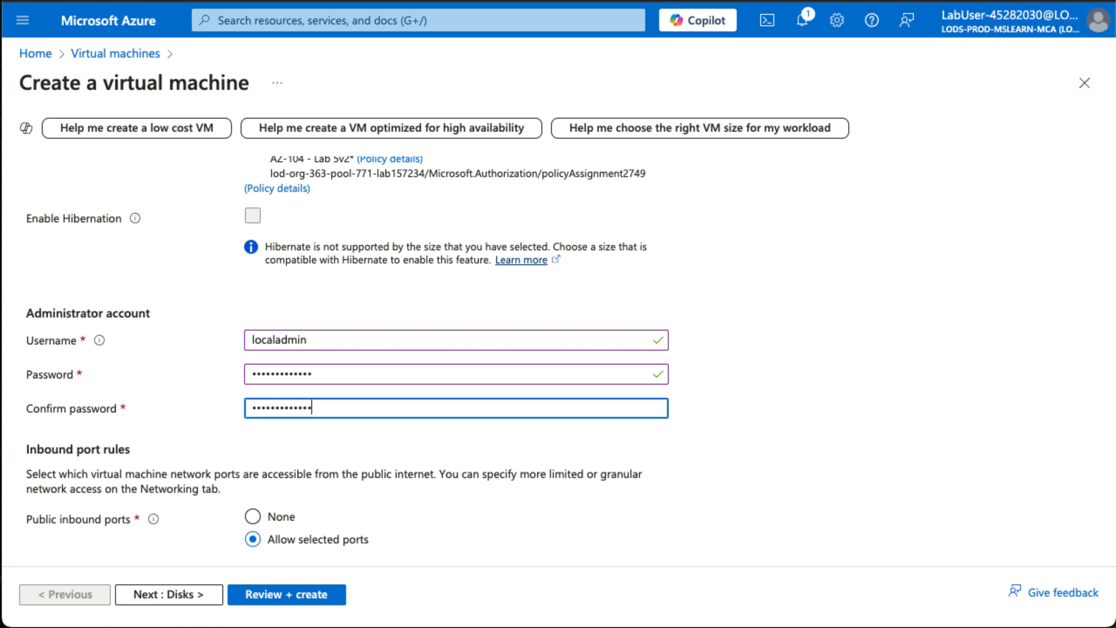
Set public inbound ports to None and proceed to the networking settings of ManufacturingVM, keeping the default disks.
scroll(496, 377, "down", 2)
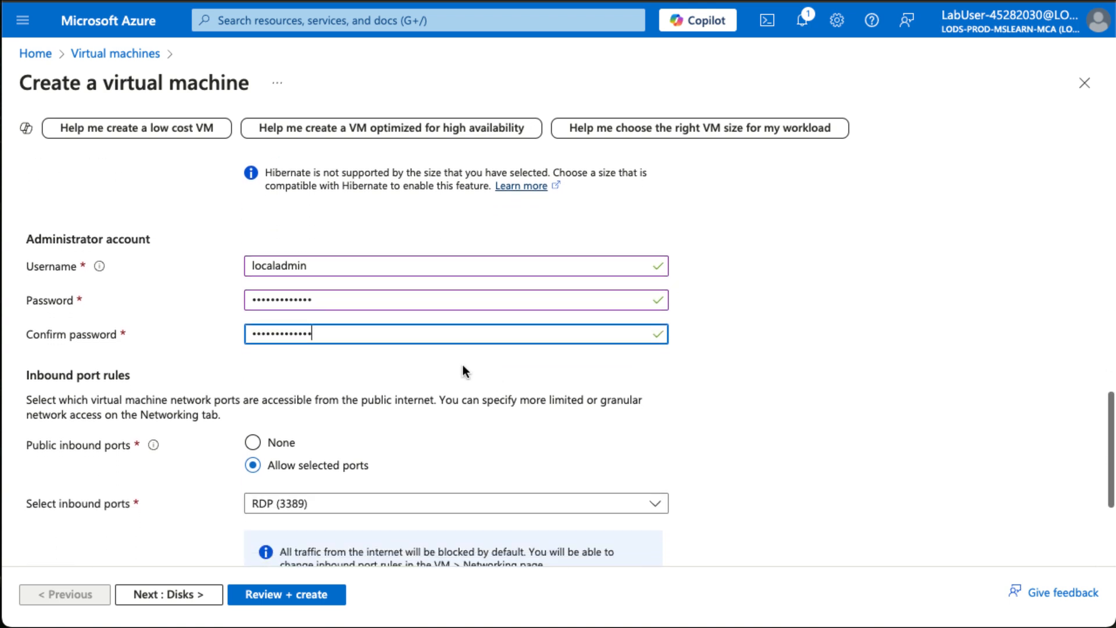
left_click(252, 443)
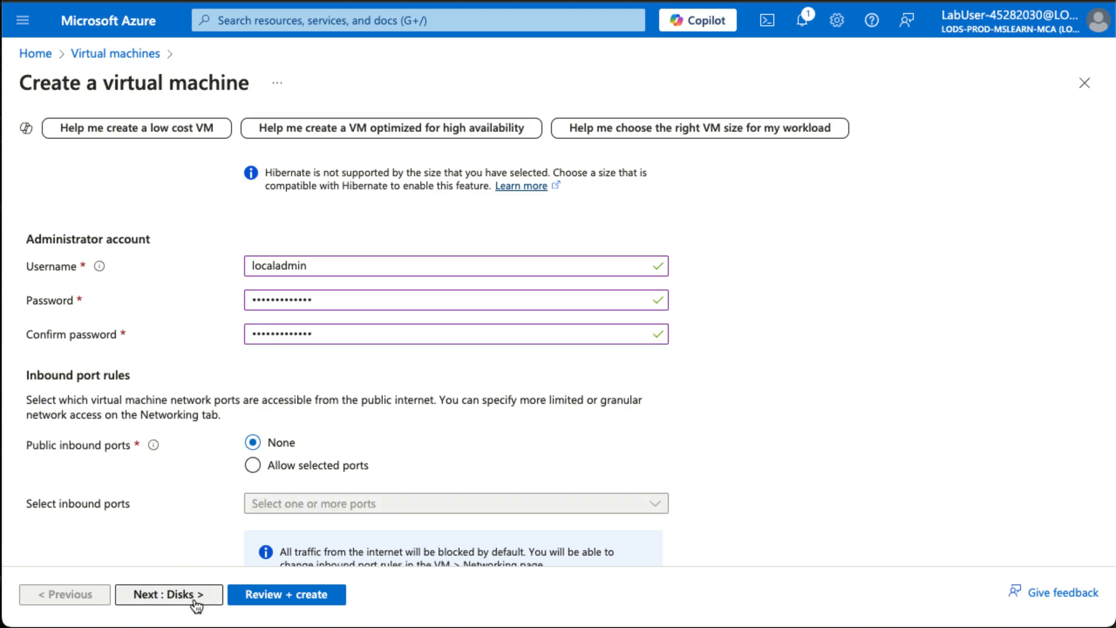
left_click(174, 596)
left_click(186, 599)
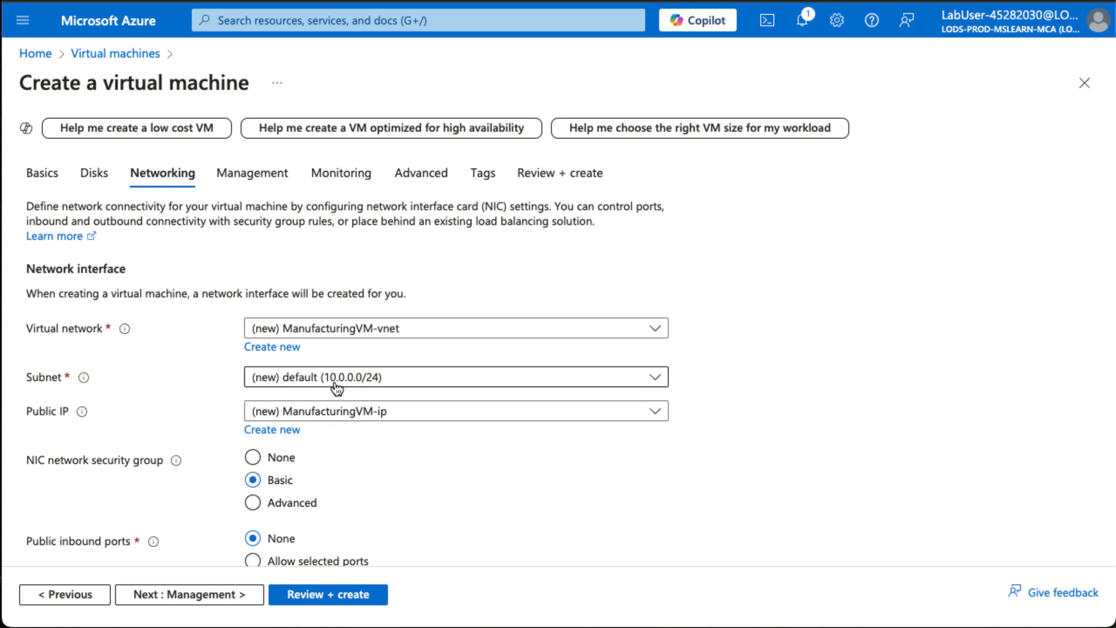
Start a new virtual network for the VM, named ManufacturingVnet, with the address range 172.16.0.0/16.
left_click(286, 352)
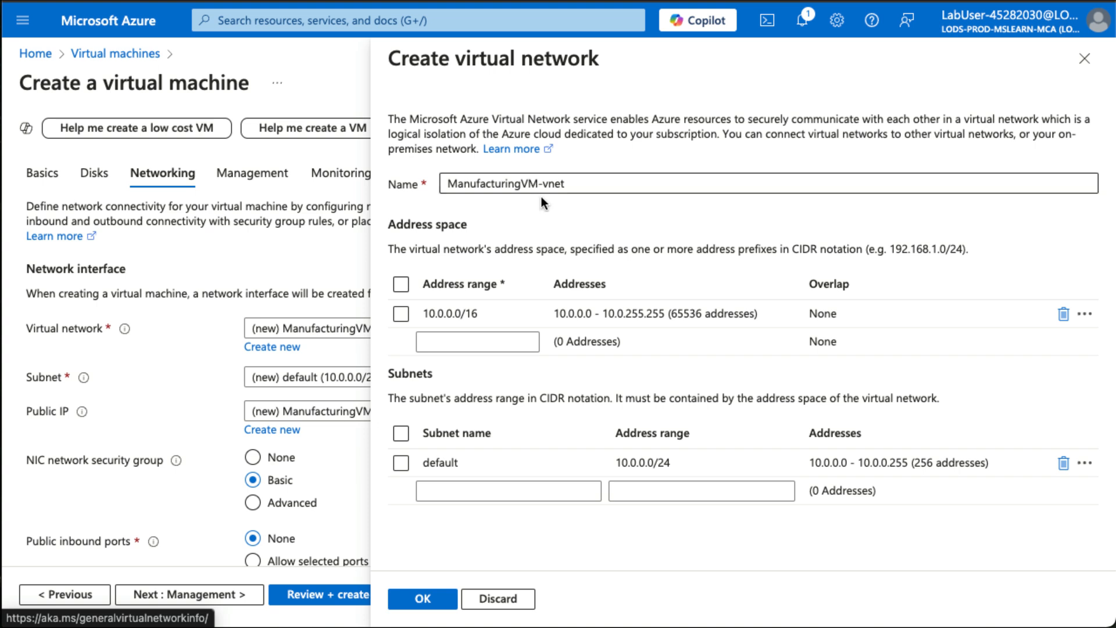
left_click_drag(521, 185, 548, 185)
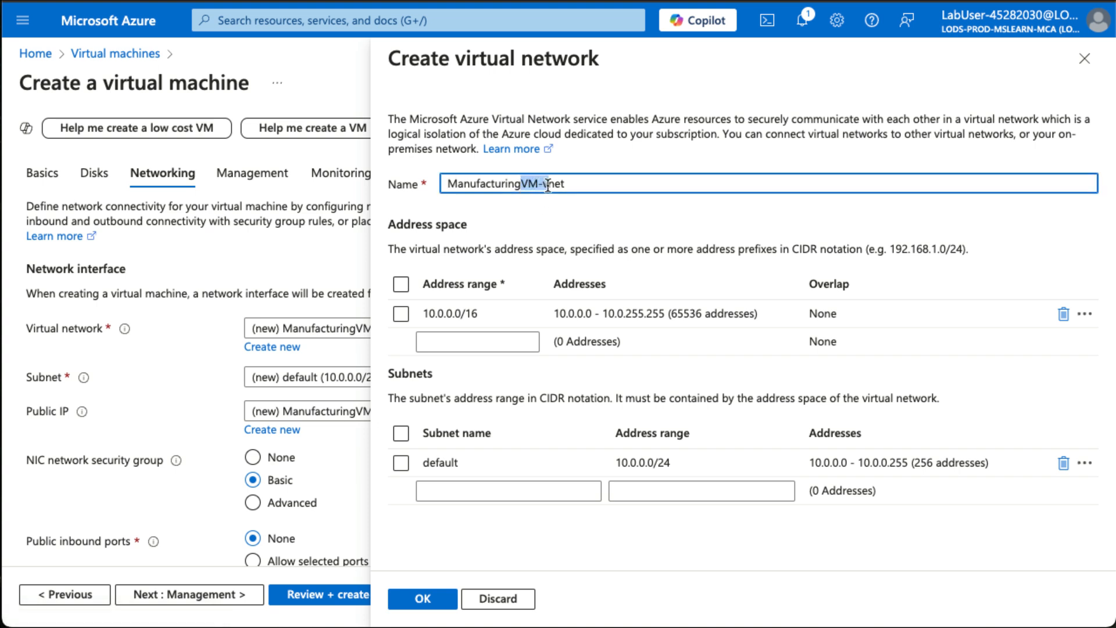
type("V")
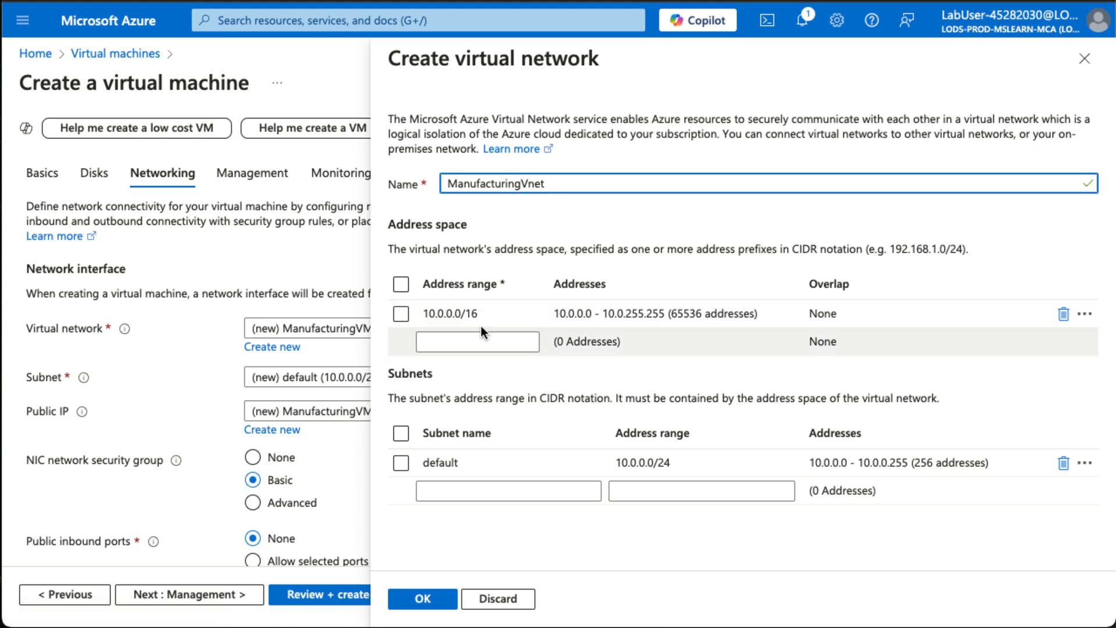
left_click(500, 313)
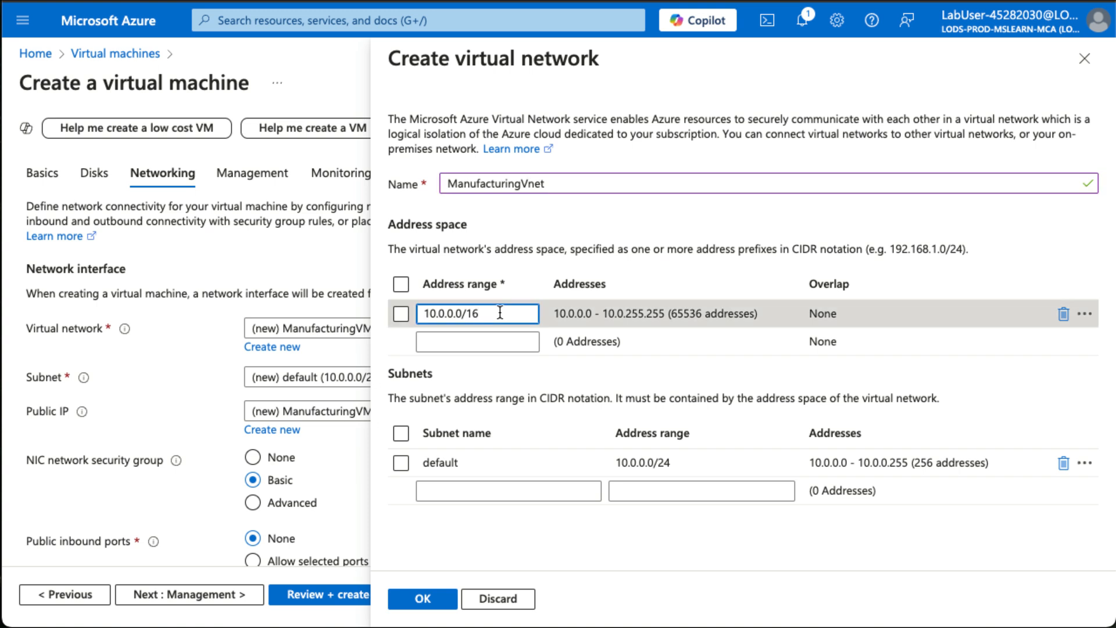
triple_click(500, 313)
type("172")
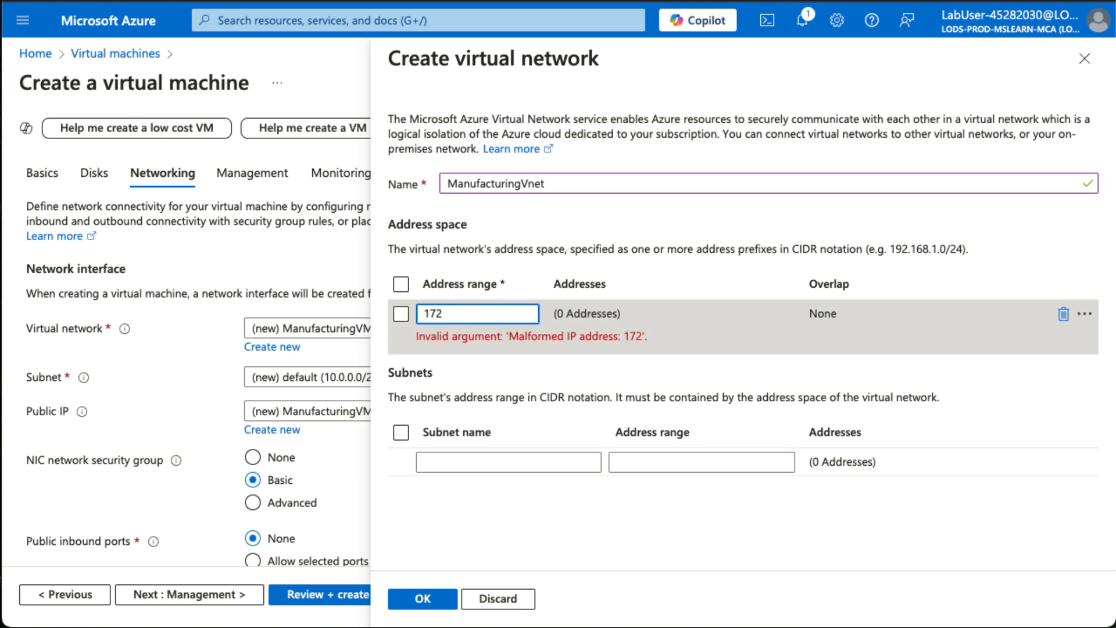
type(".16.0.0")
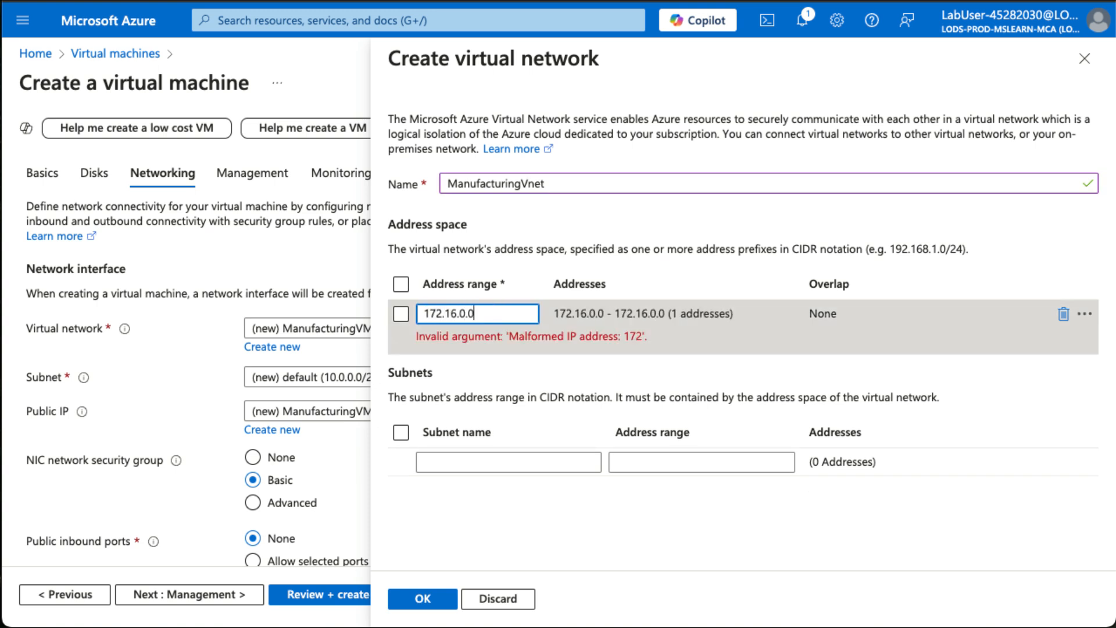
type("/16")
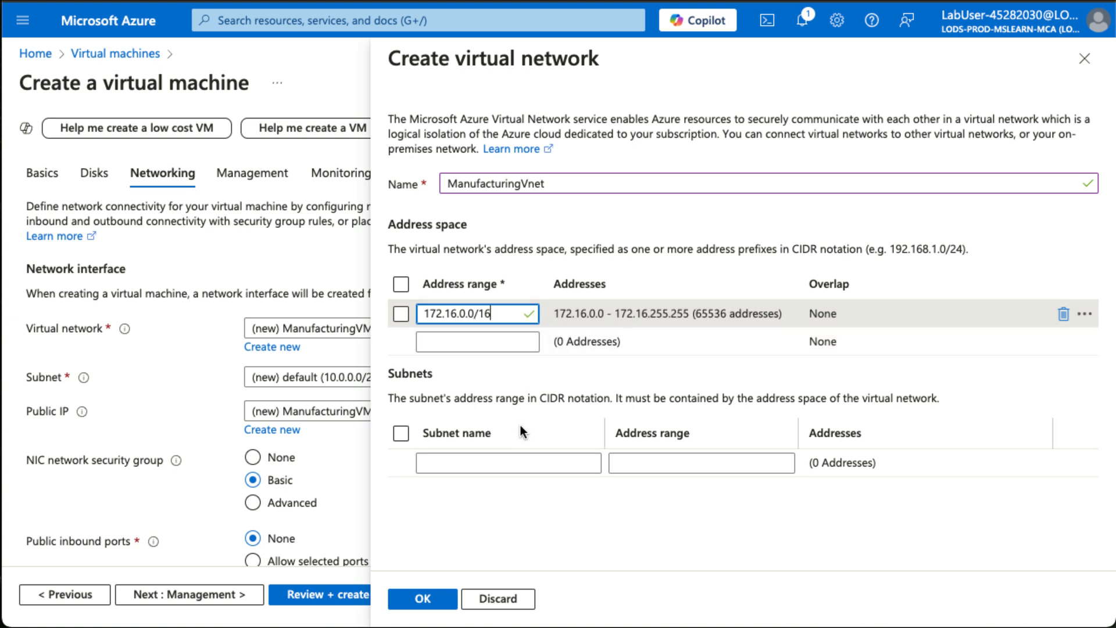
Add a subnet named Manufacturing with the address range 172.16.0.0/24 and confirm the new virtual network.
left_click(484, 458)
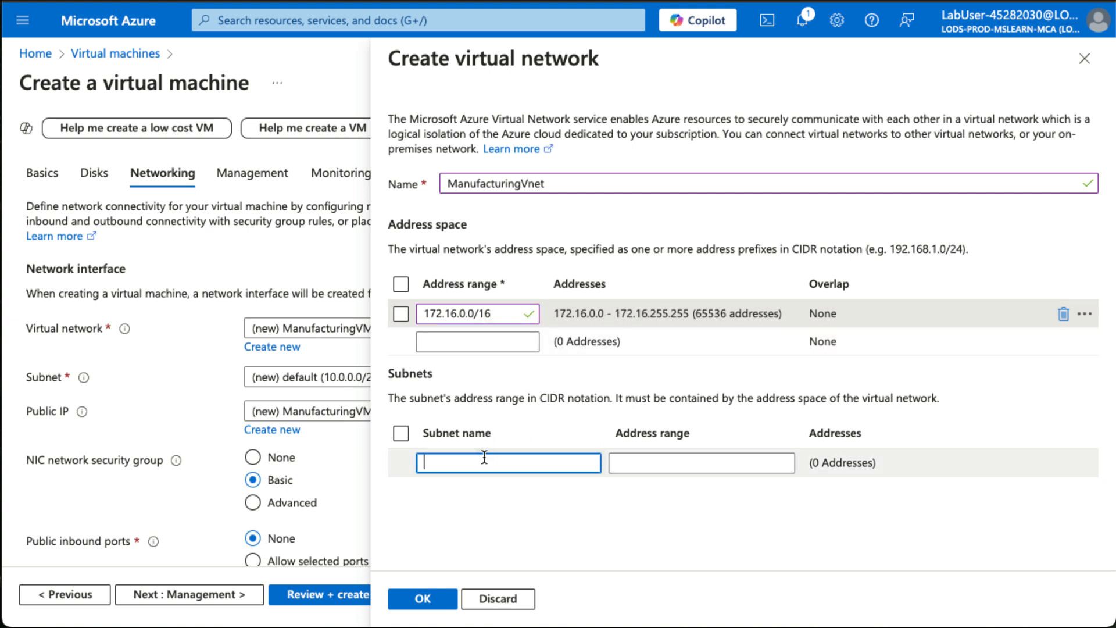
type("Manufa")
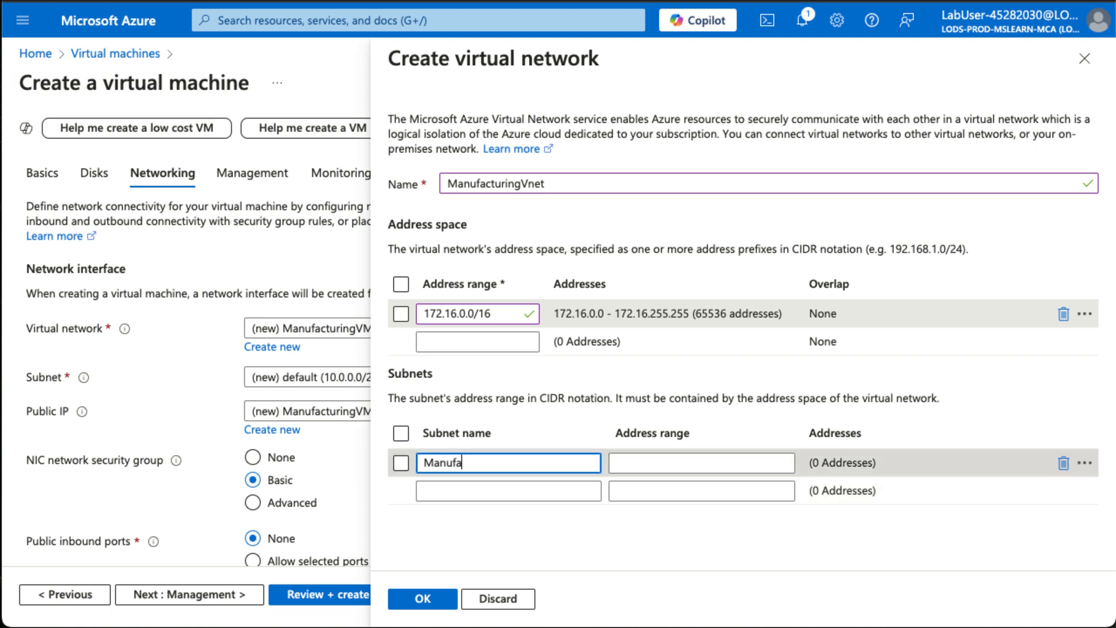
type("cturing")
key("Tab")
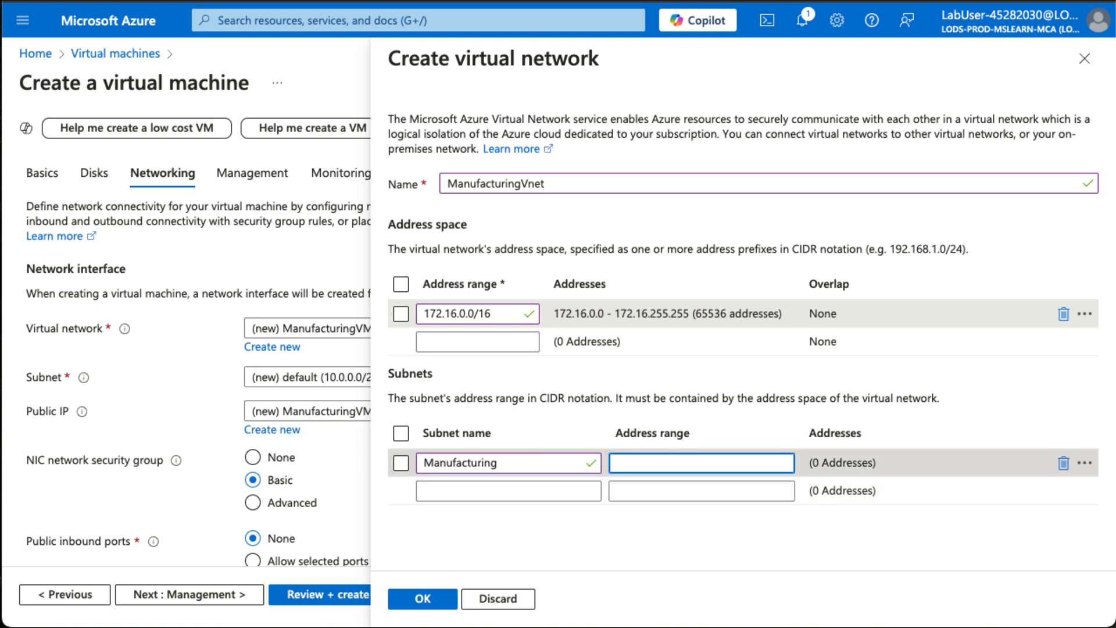
type("172.16")
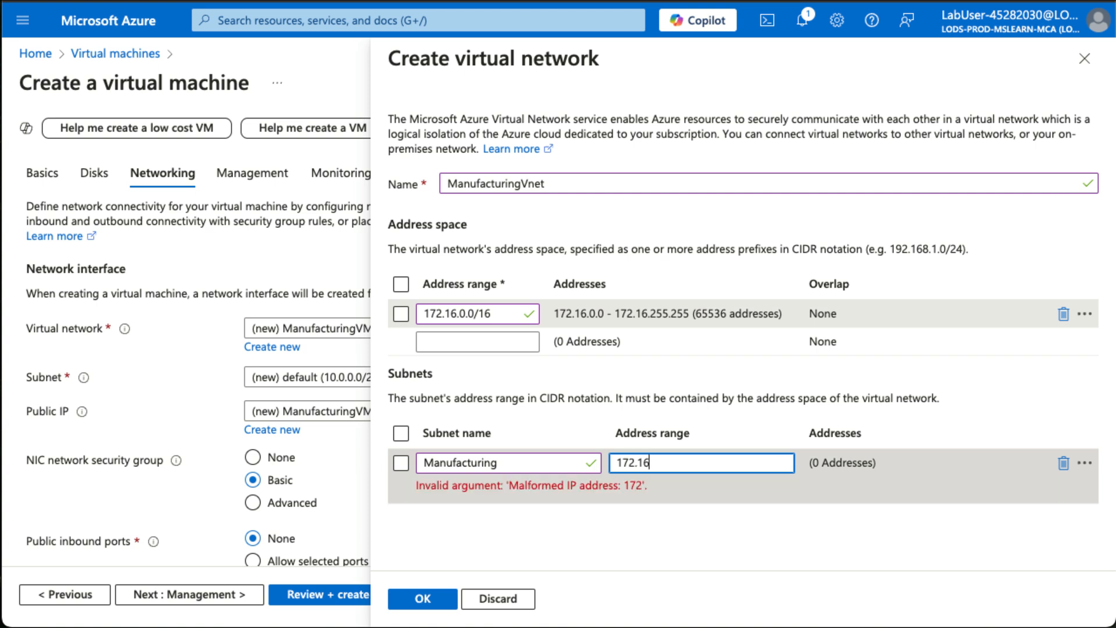
type(".0.0")
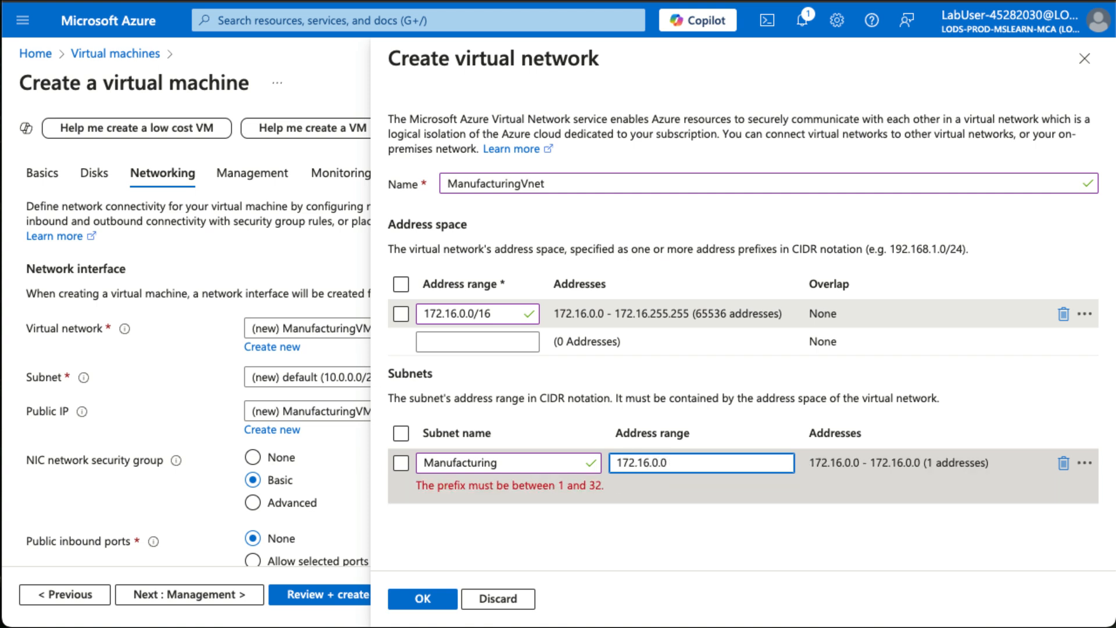
type("/24")
key("Tab")
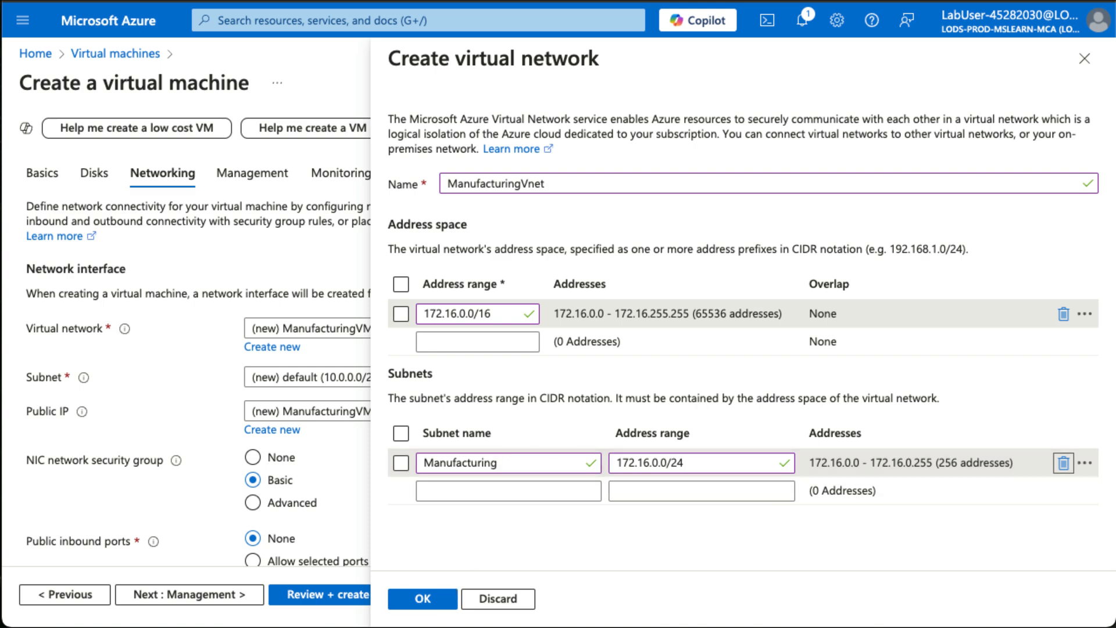
left_click(420, 600)
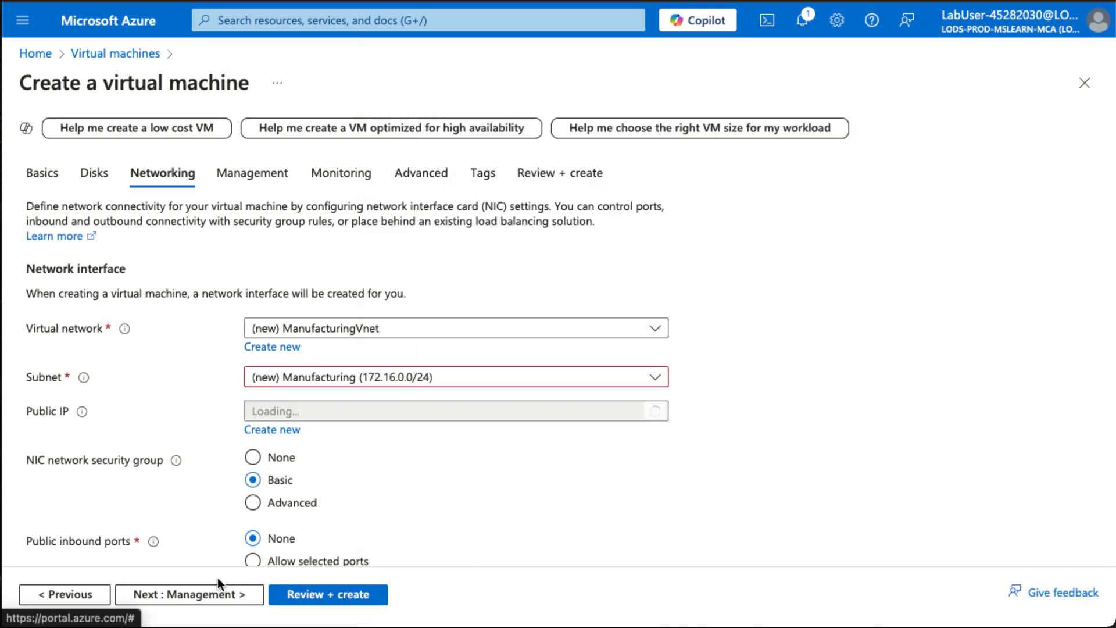
Disable boot diagnostics in the monitoring settings, keeping the management defaults, and validate and create ManufacturingVM.
left_click(200, 594)
left_click(200, 593)
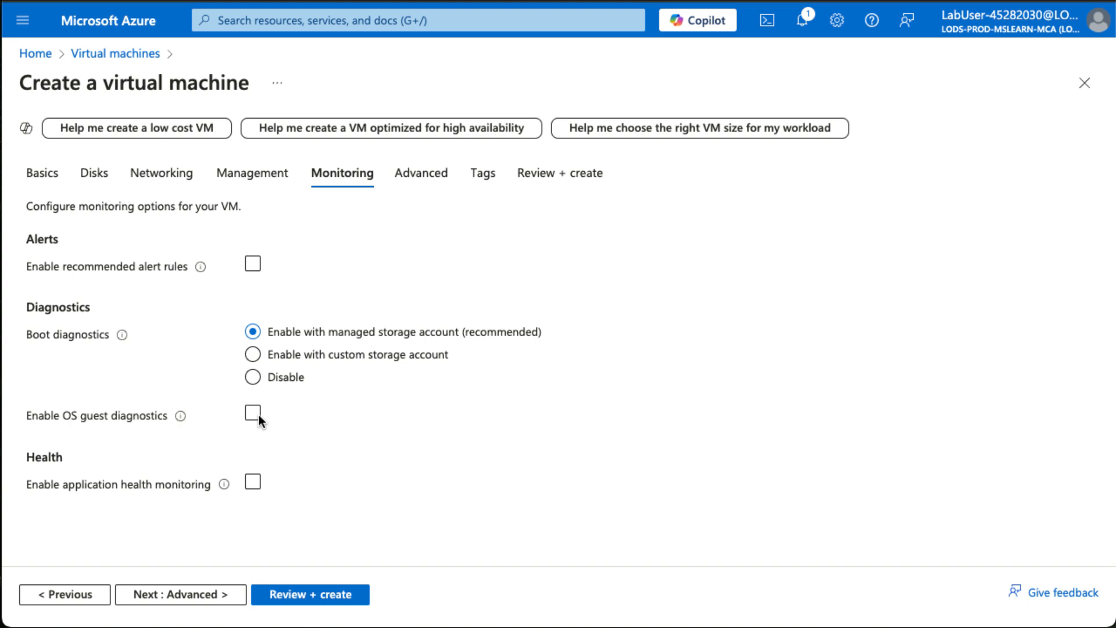
left_click(253, 378)
left_click(326, 593)
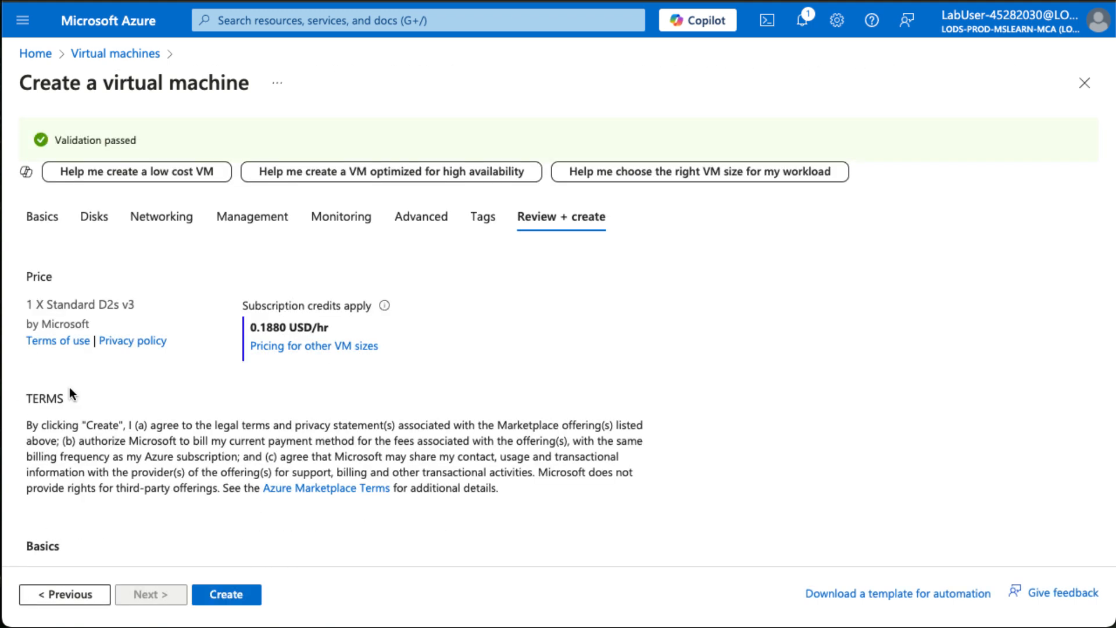
left_click(244, 593)
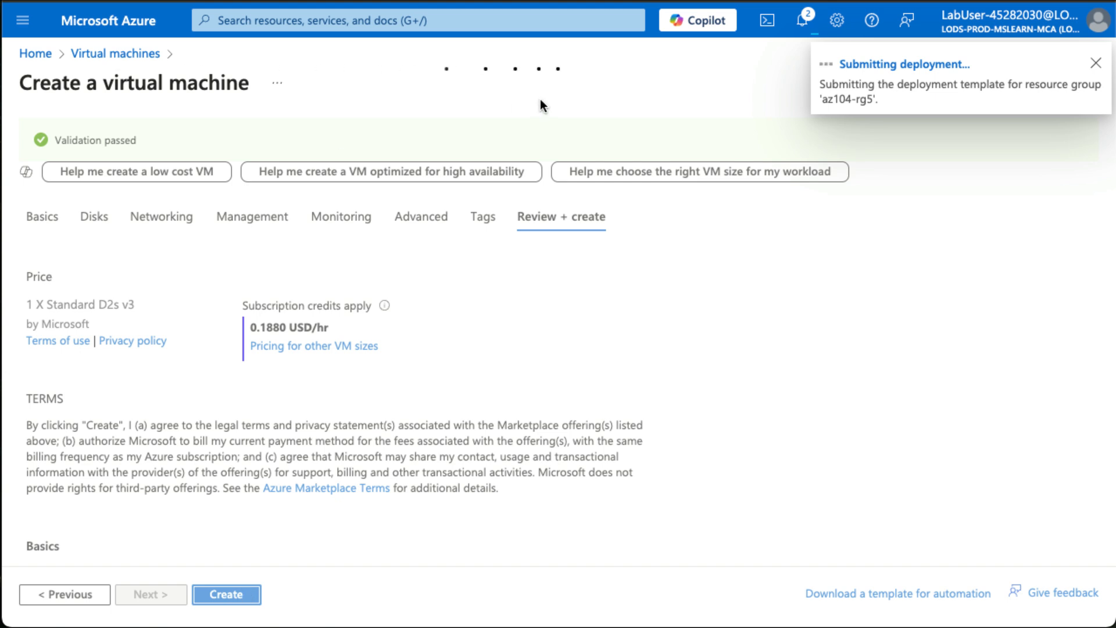
Leave the deployment page and view the list of virtual machines.
left_click(143, 58)
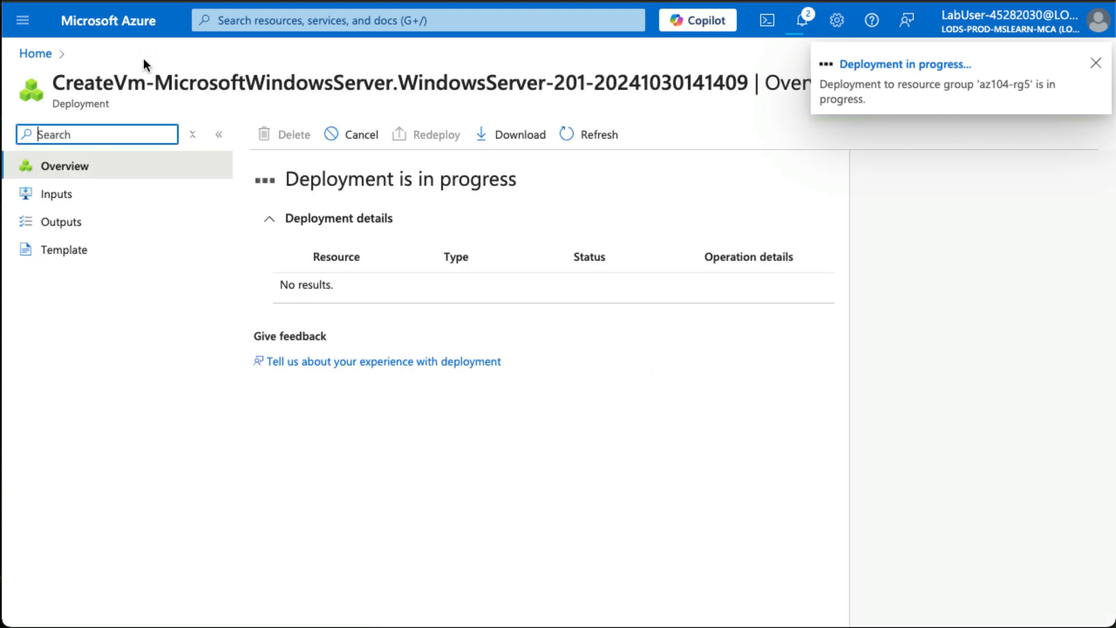
left_click(240, 27)
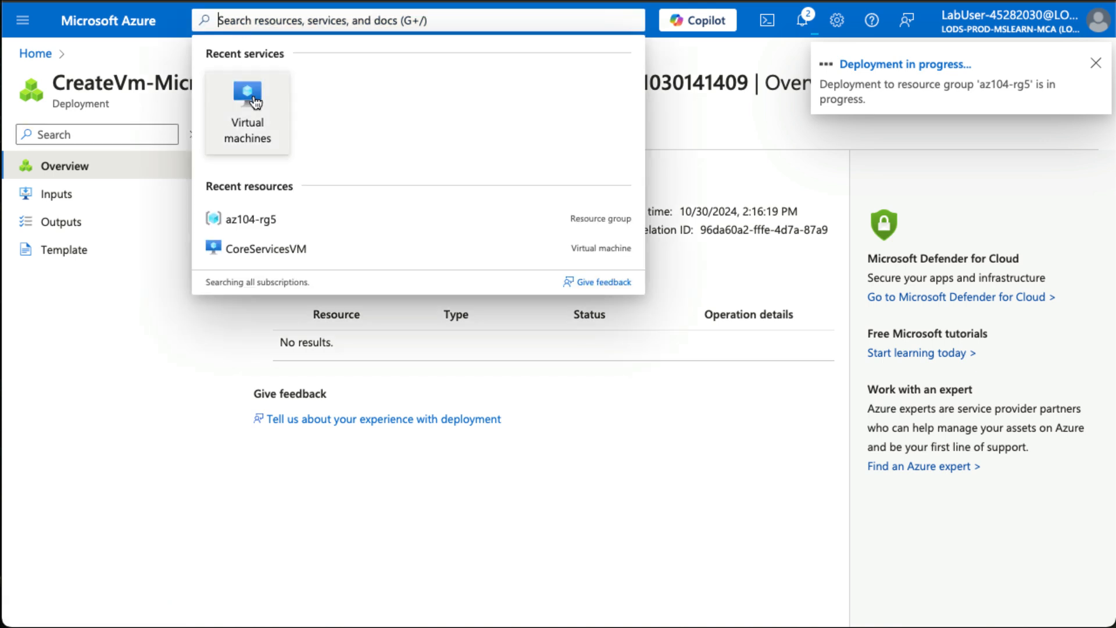
left_click(252, 102)
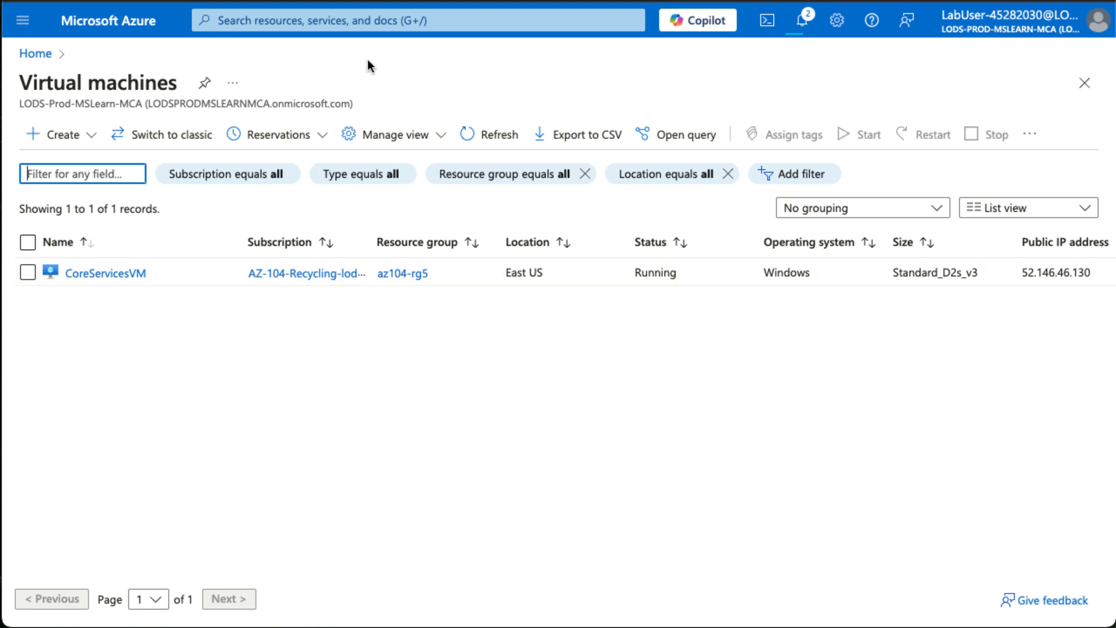
Find and open the Network Watcher service, and dismiss the notice about the updated service menu.
left_click(362, 23)
type("N")
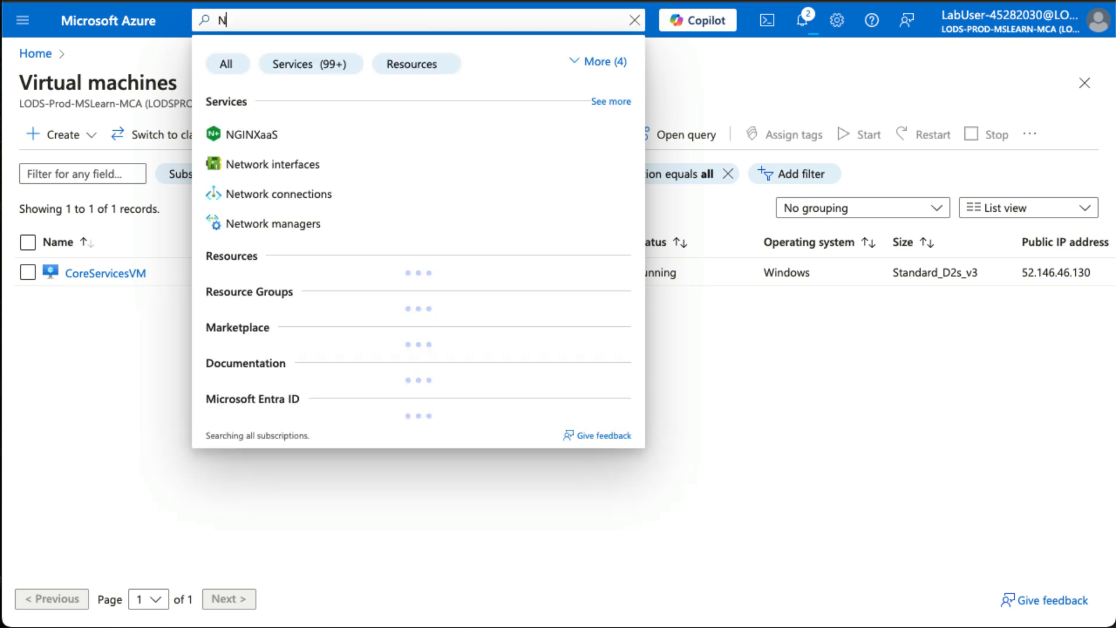
type("etwork Wat")
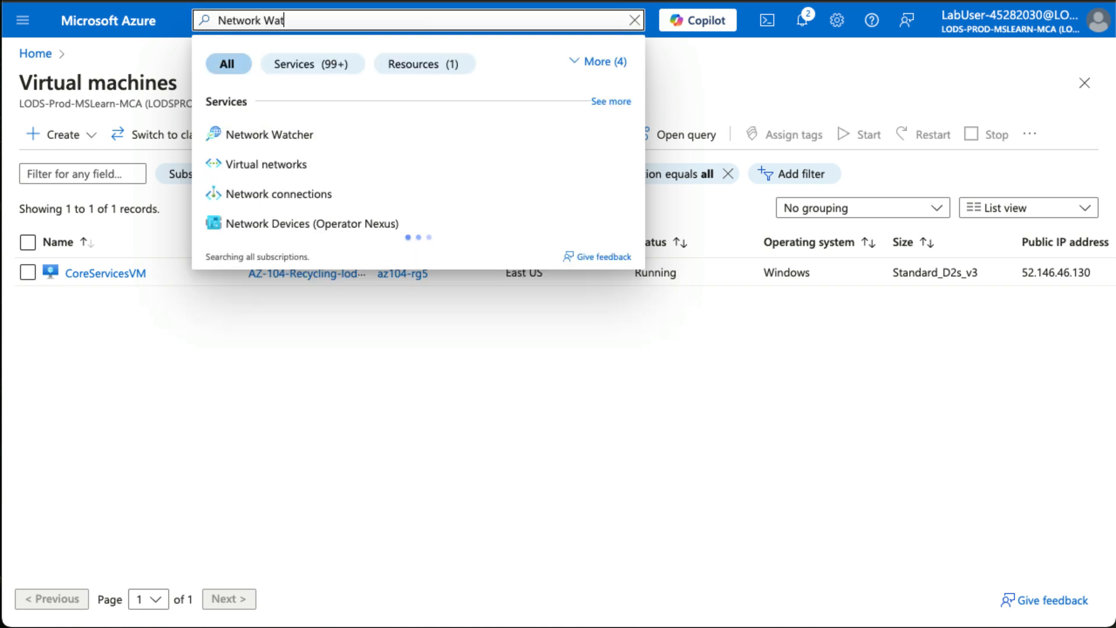
left_click(332, 135)
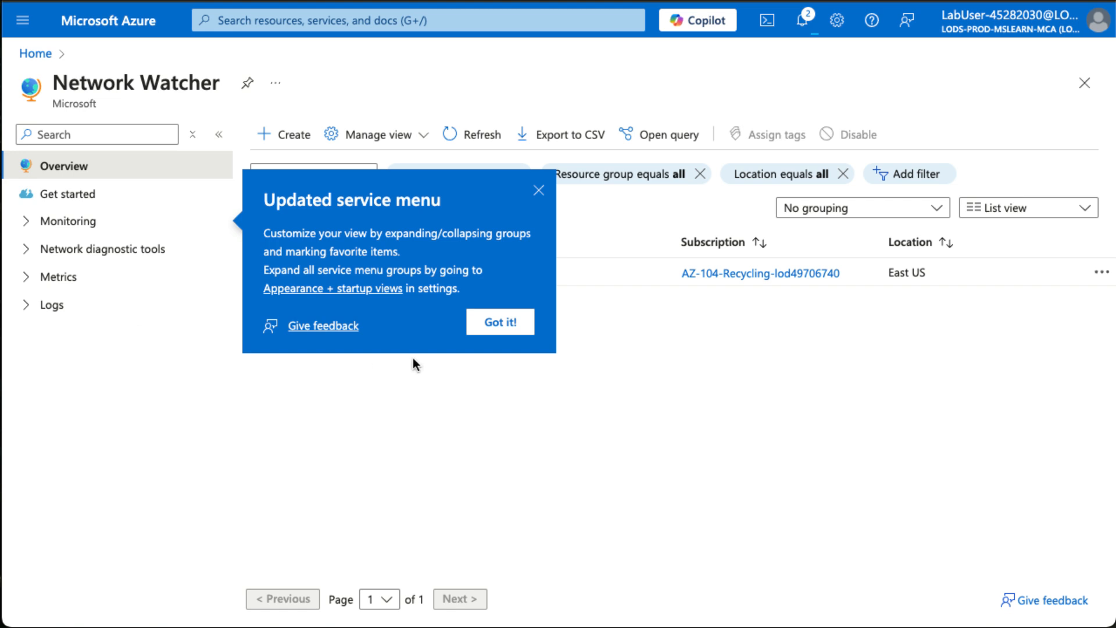
left_click(495, 327)
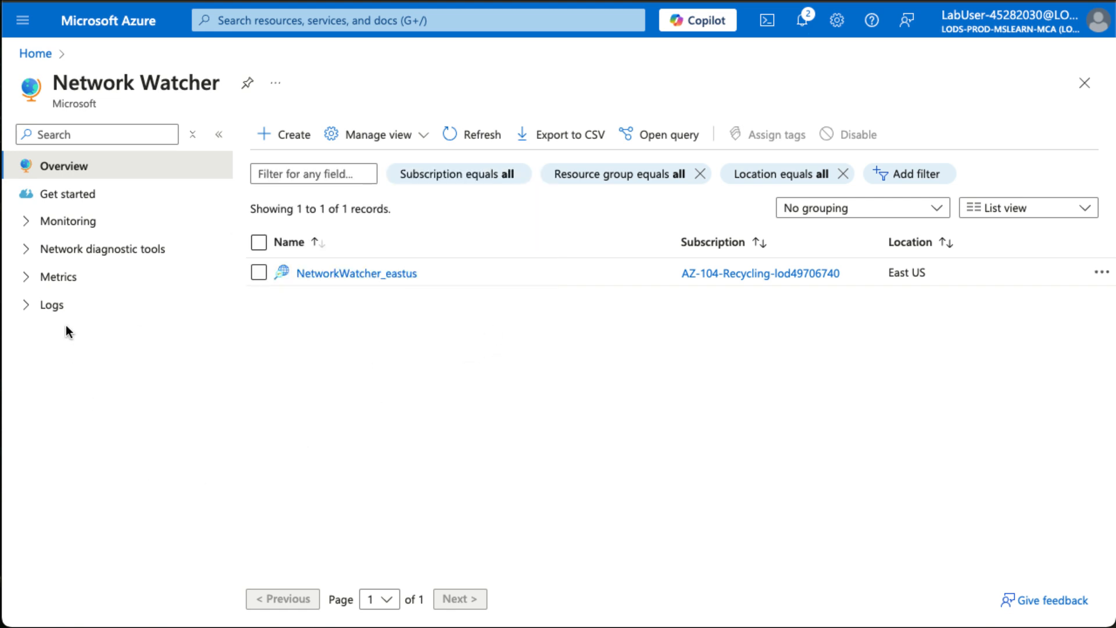
Open the Connection troubleshoot diagnostic tool and close the deployment notification.
left_click(26, 249)
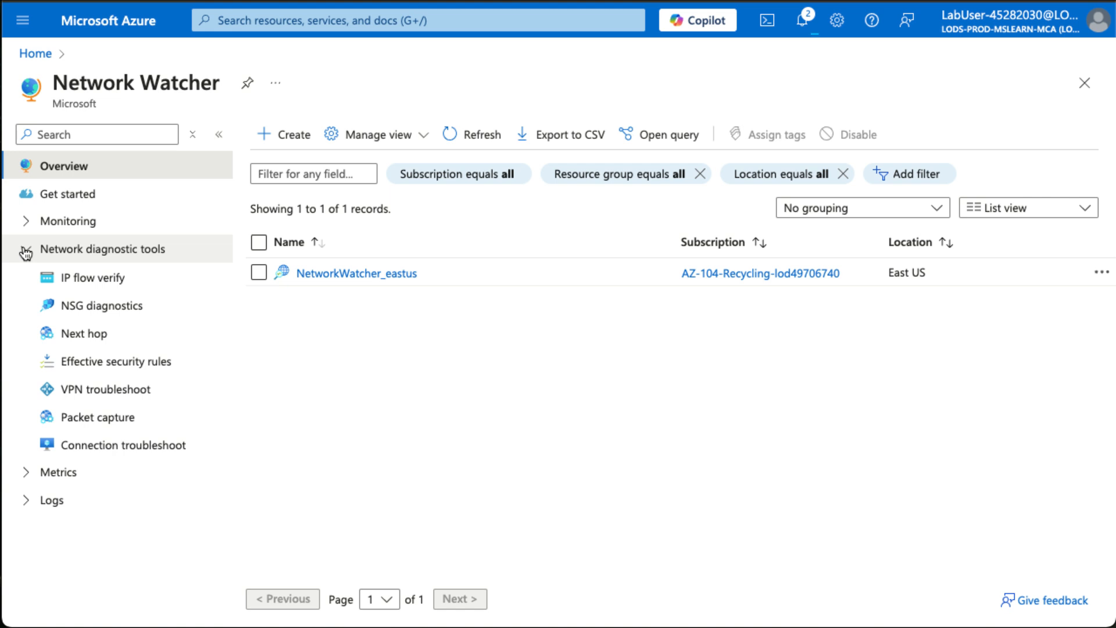
left_click(107, 454)
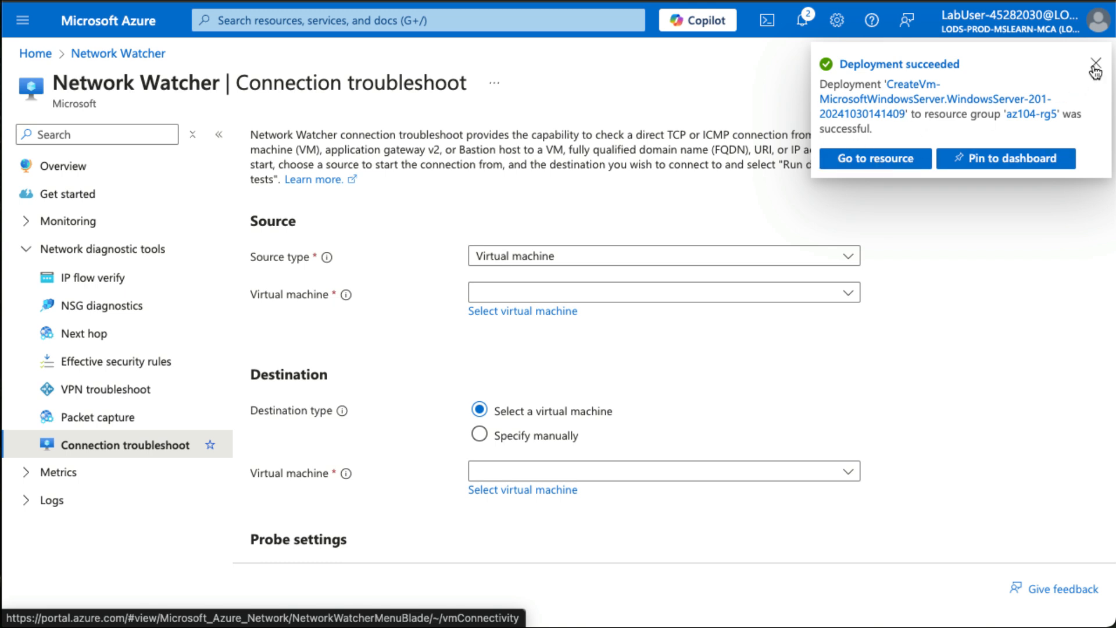
left_click(1096, 63)
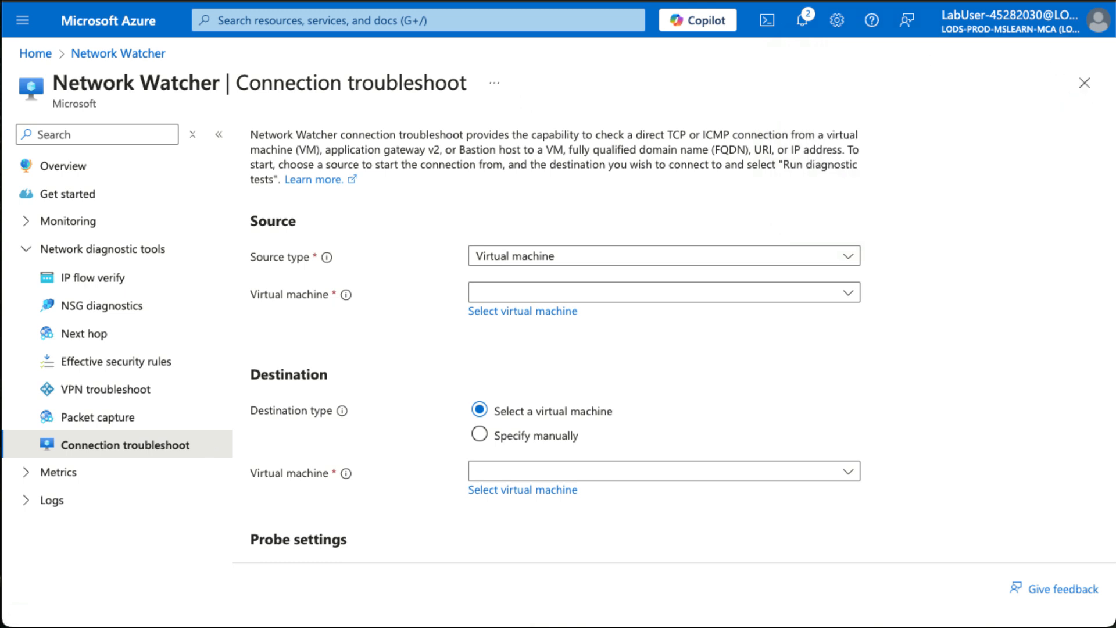
Select CoreServicesVM as the source virtual machine and ManufacturingVM as the destination virtual machine.
left_click(671, 301)
left_click(531, 348)
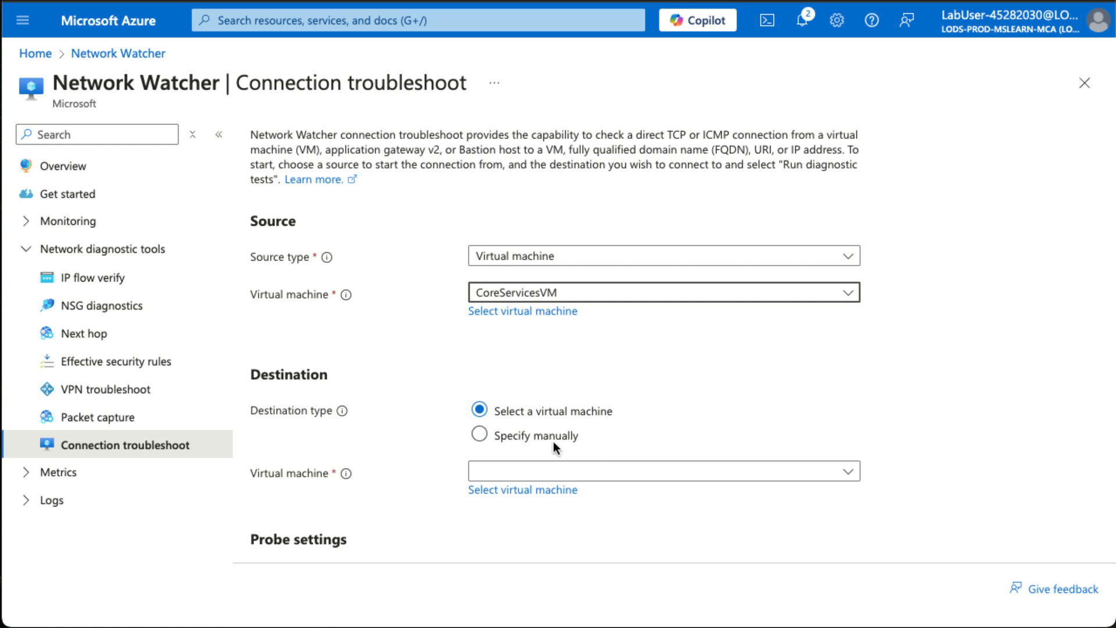
left_click(581, 478)
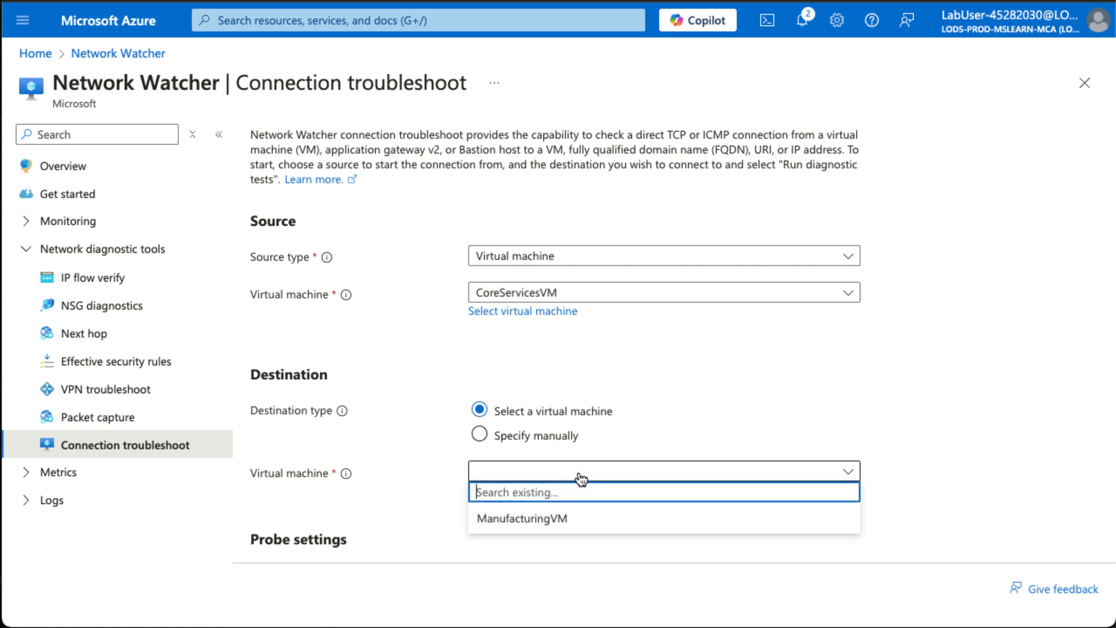
left_click(569, 522)
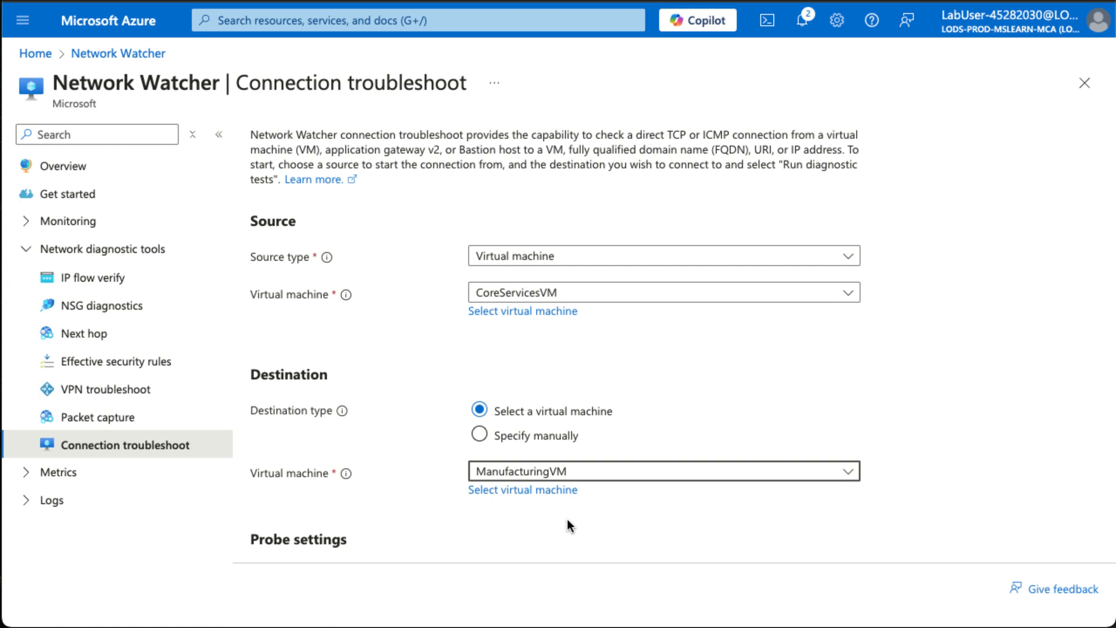
Set the destination port to 3389 and keep the Connectivity, NSG diagnostic, Next hop and Port scanner tests selected.
scroll(659, 510, "down", 4)
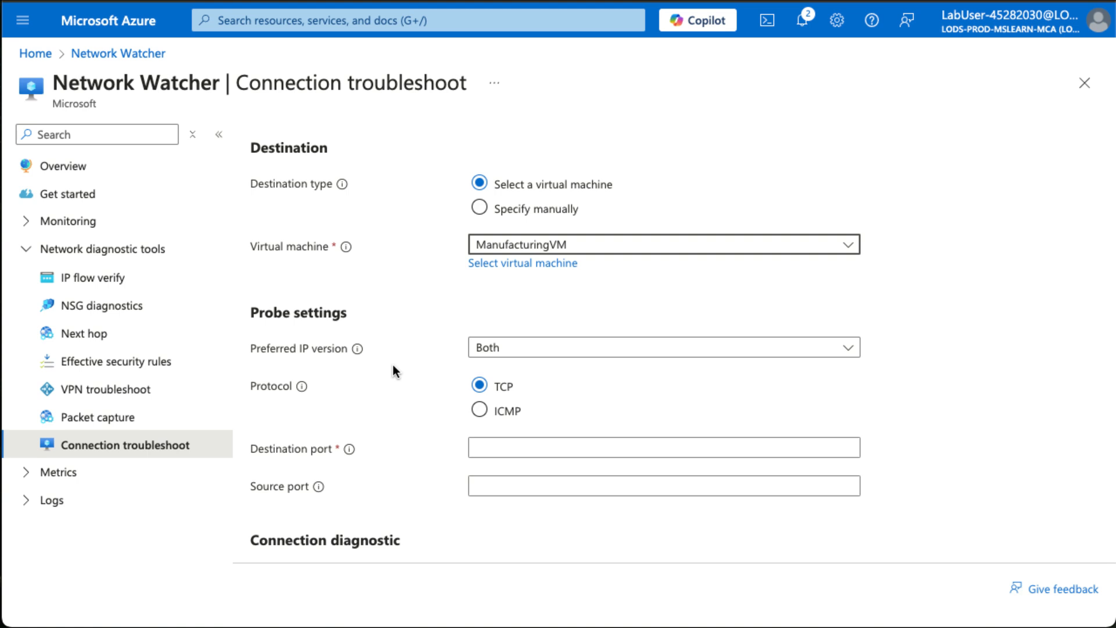
left_click(493, 448)
type("3389")
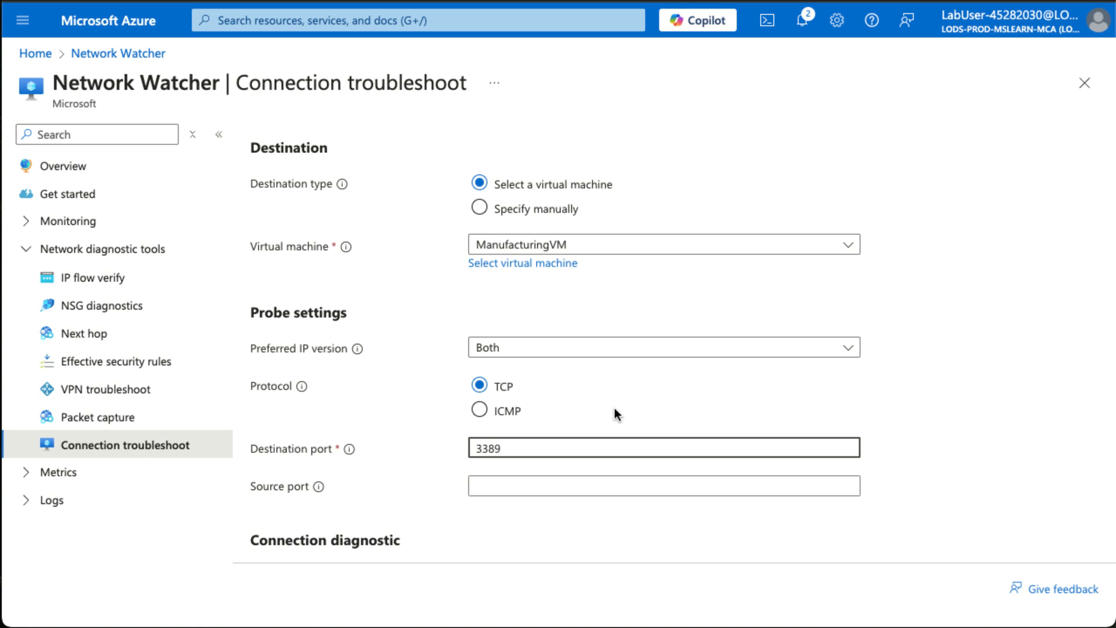
scroll(613, 408, "down", 2)
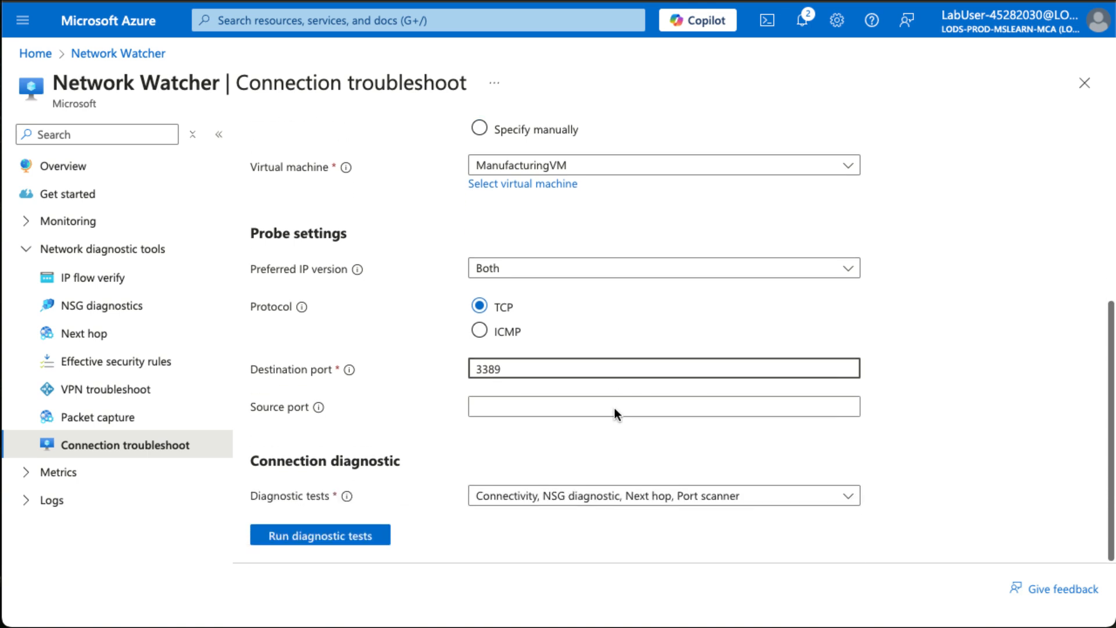
left_click(620, 496)
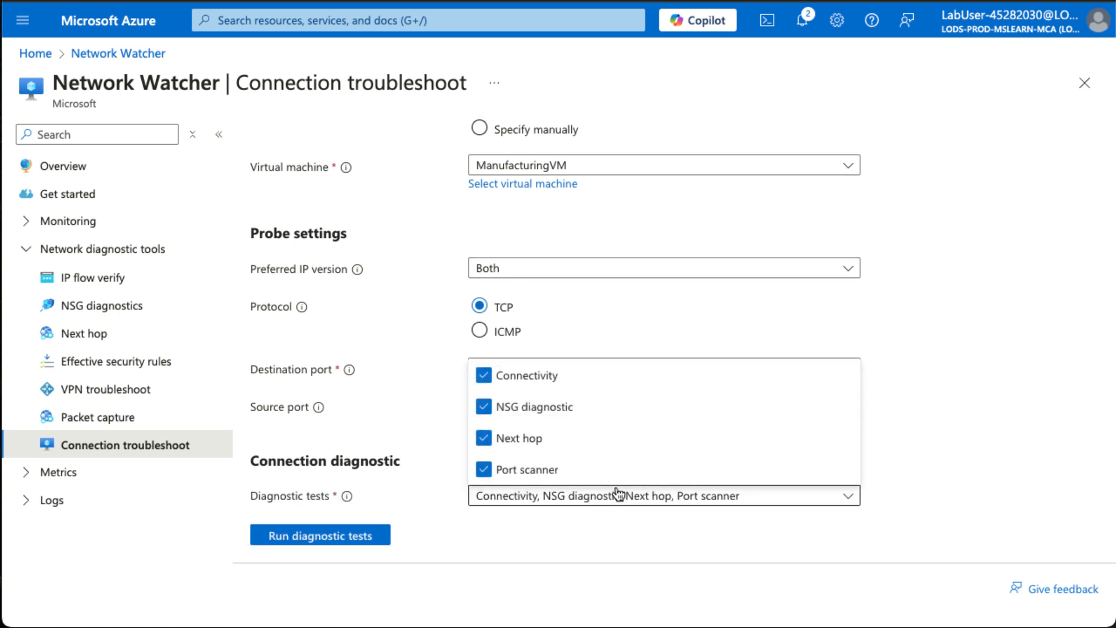
left_click(482, 531)
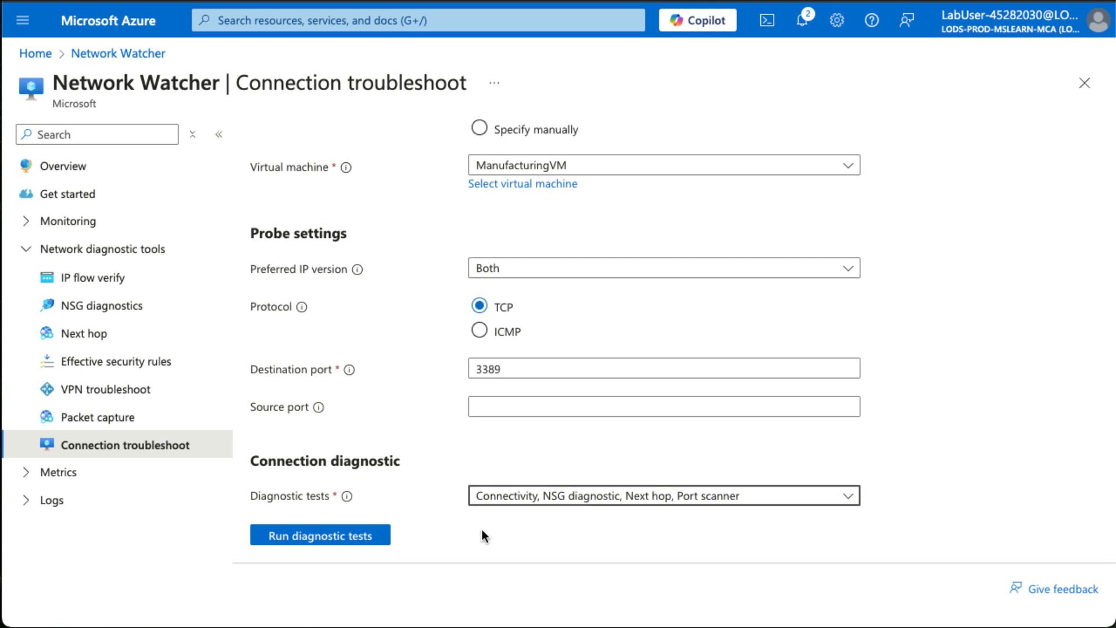
Run the Connectivity, NSG diagnostic, Next hop and Port scanner tests from CoreServicesVM to ManufacturingVM and bring up their results.
left_click(570, 503)
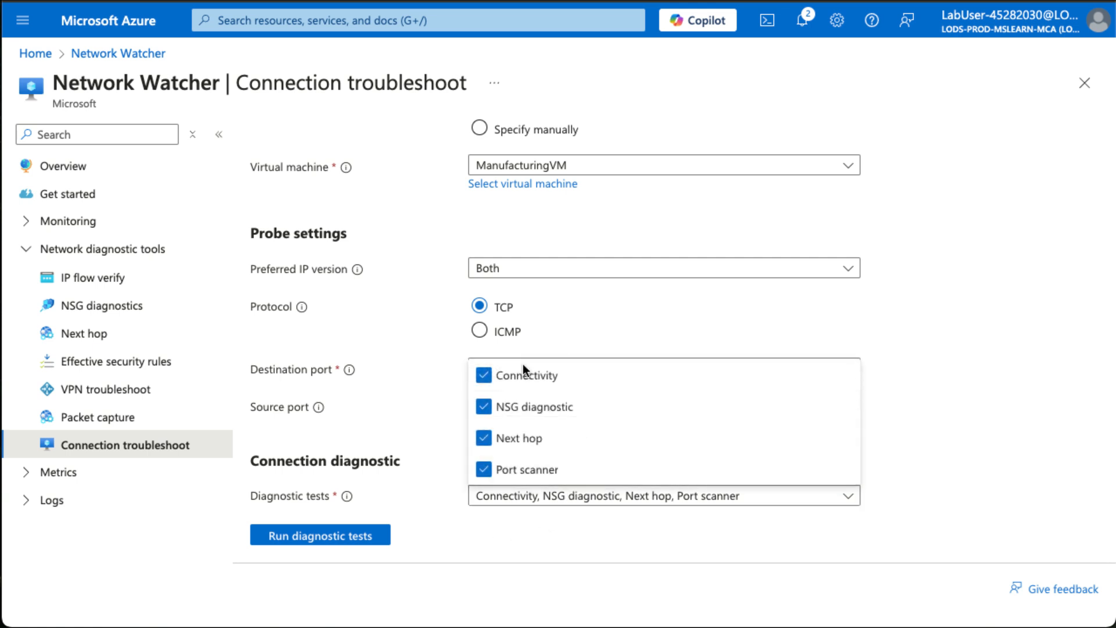
left_click(518, 546)
left_click(352, 536)
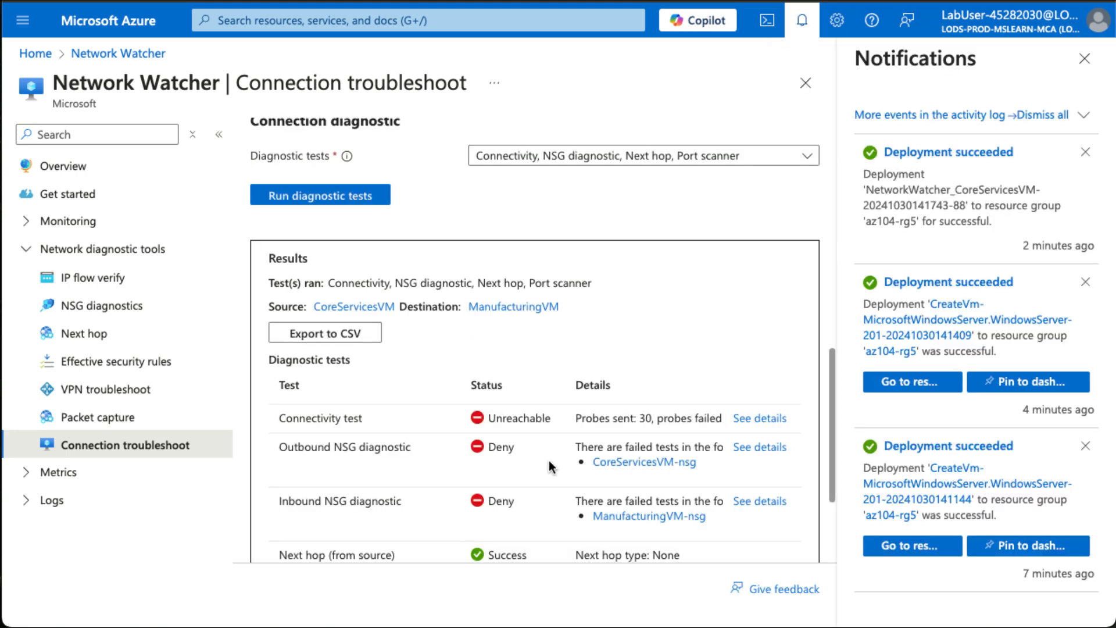
scroll(549, 460, "down", 1)
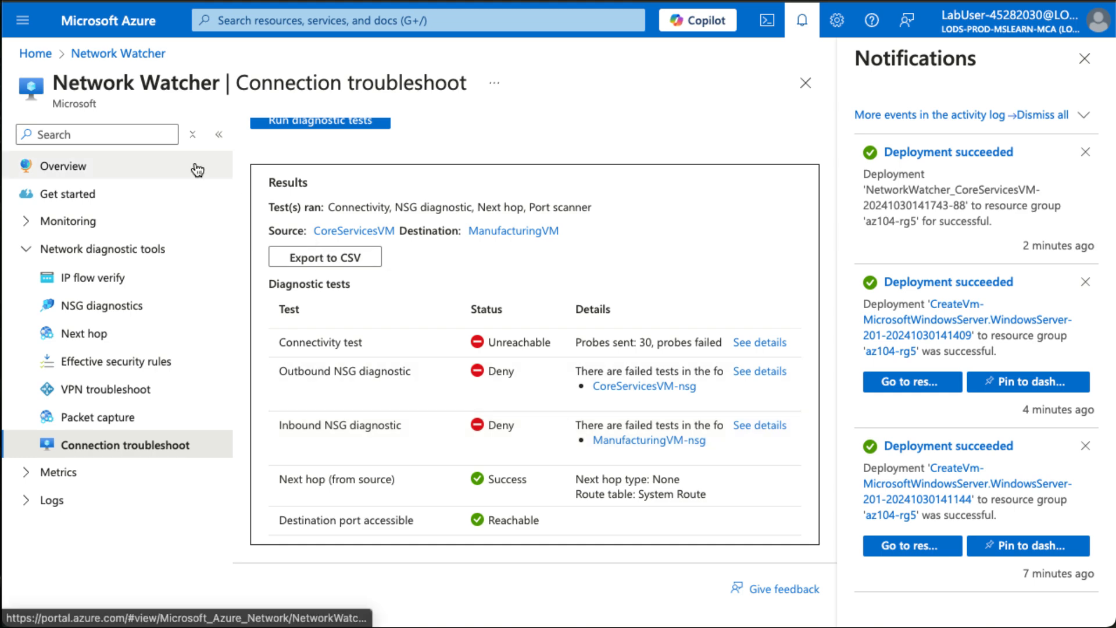
Open the list of virtual machines and review the location, status, size and public IP address of both machines.
left_click(37, 54)
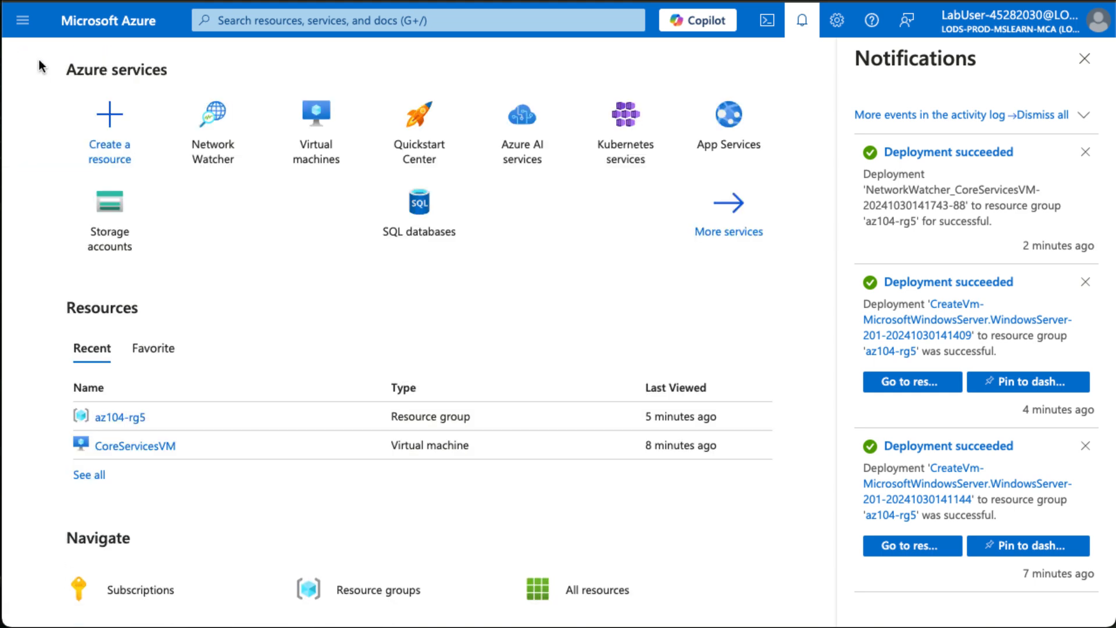
left_click(308, 148)
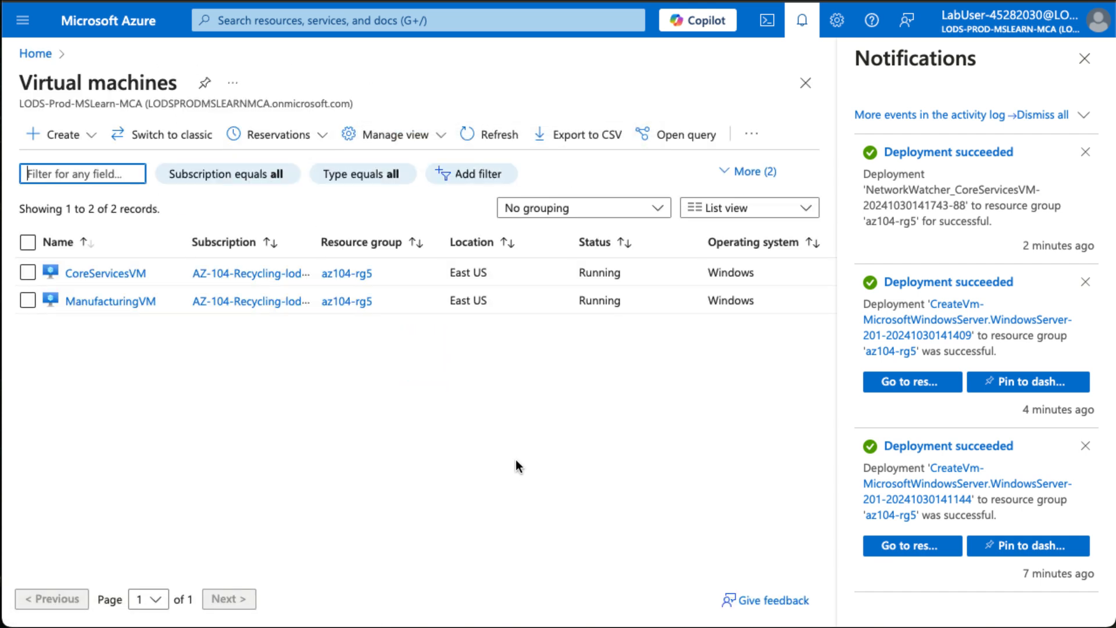
scroll(510, 310, "right", 5)
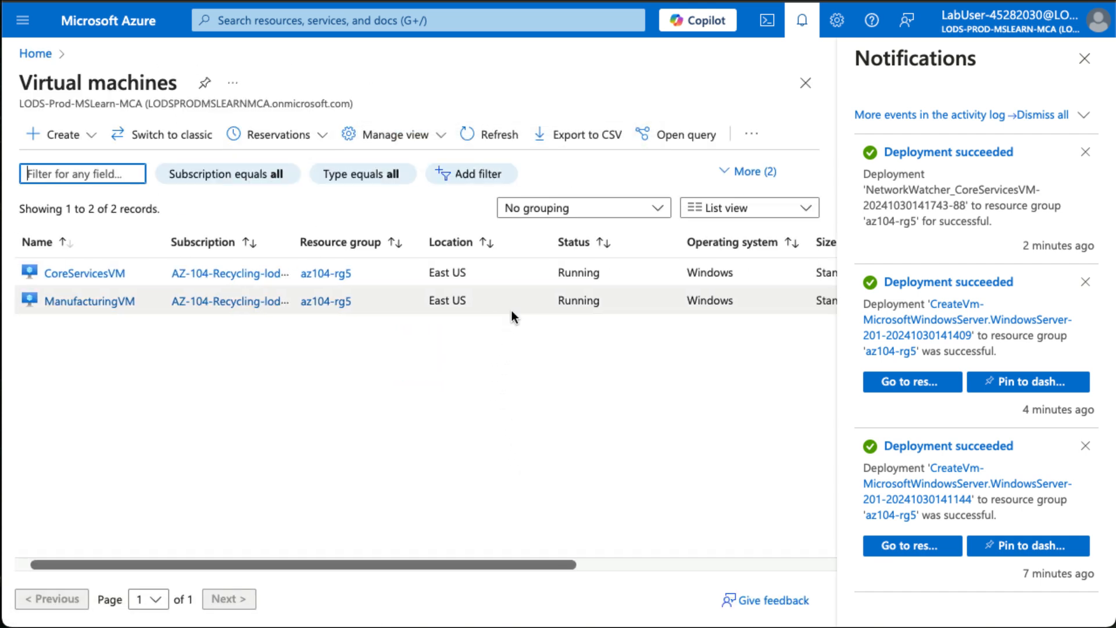
scroll(511, 316, "right", 5)
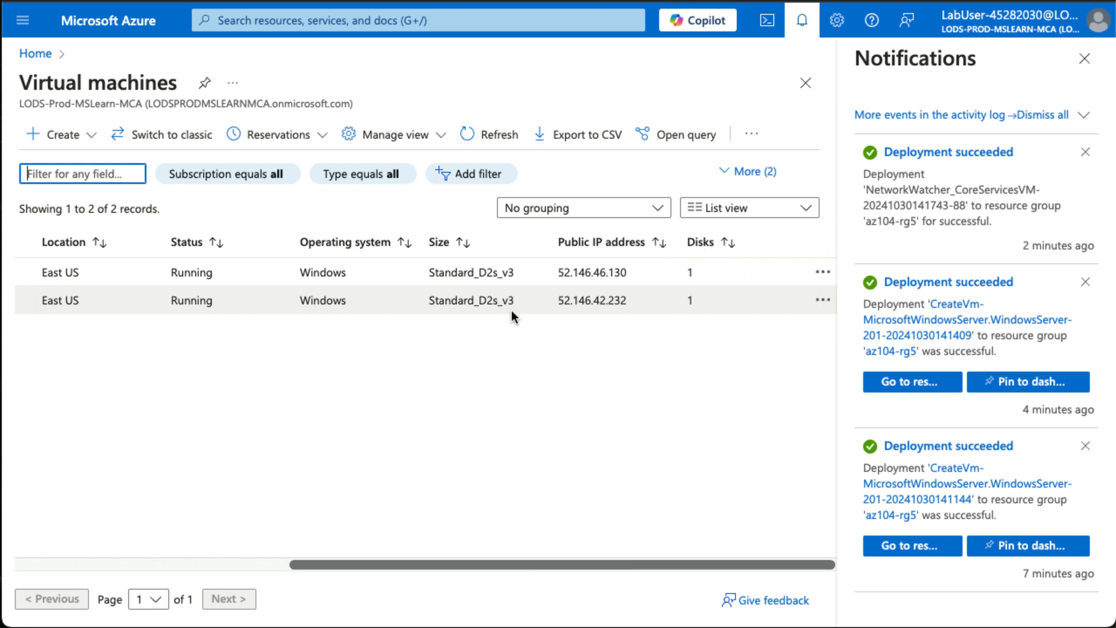
scroll(512, 312, "left", 10)
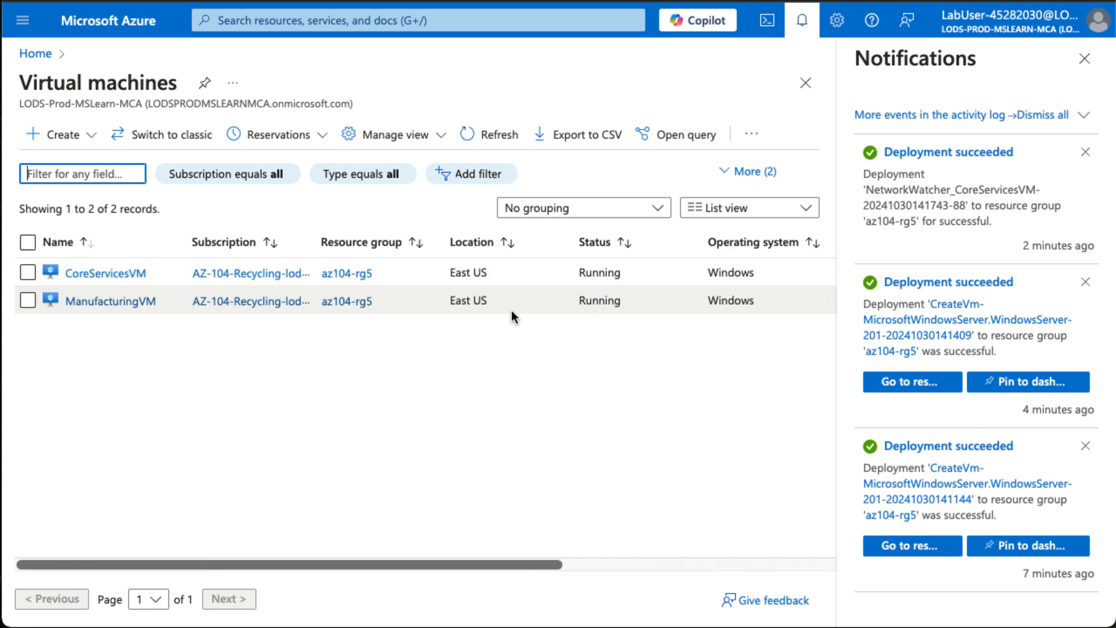
Check which virtual network and subnet CoreServicesVM and ManufacturingVM each belong to, and close the notifications.
left_click(90, 274)
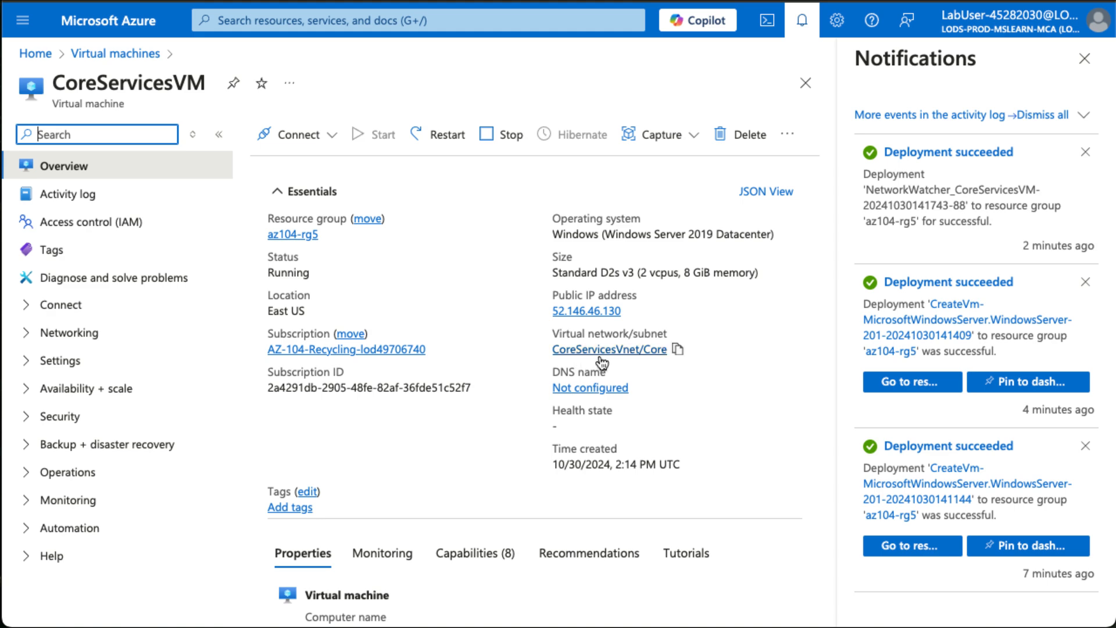
scroll(404, 397, "left", 5)
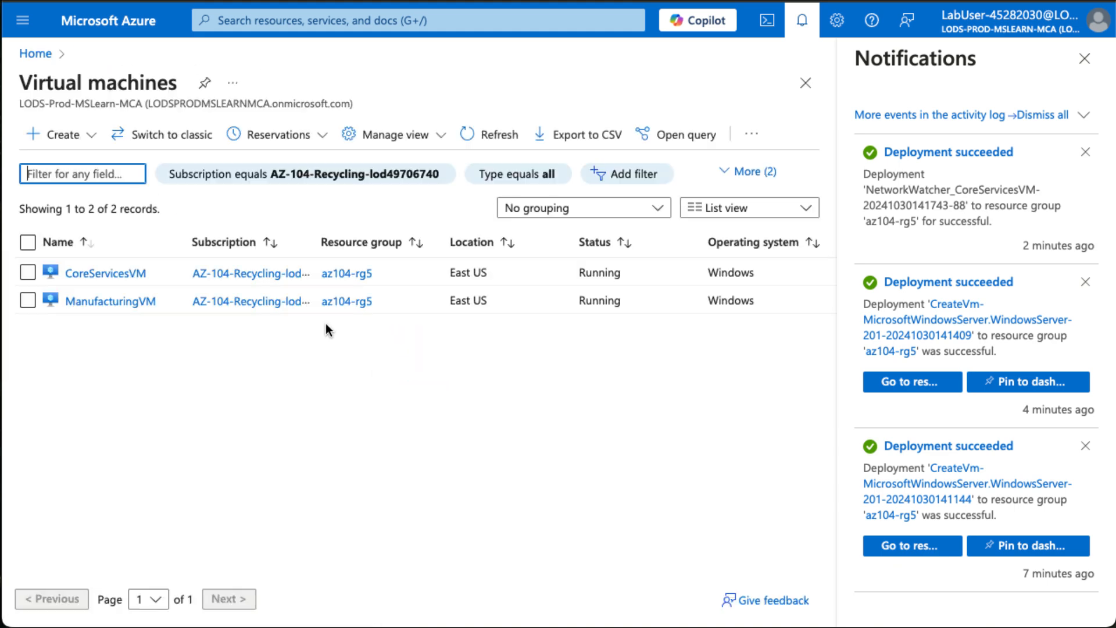
left_click(110, 300)
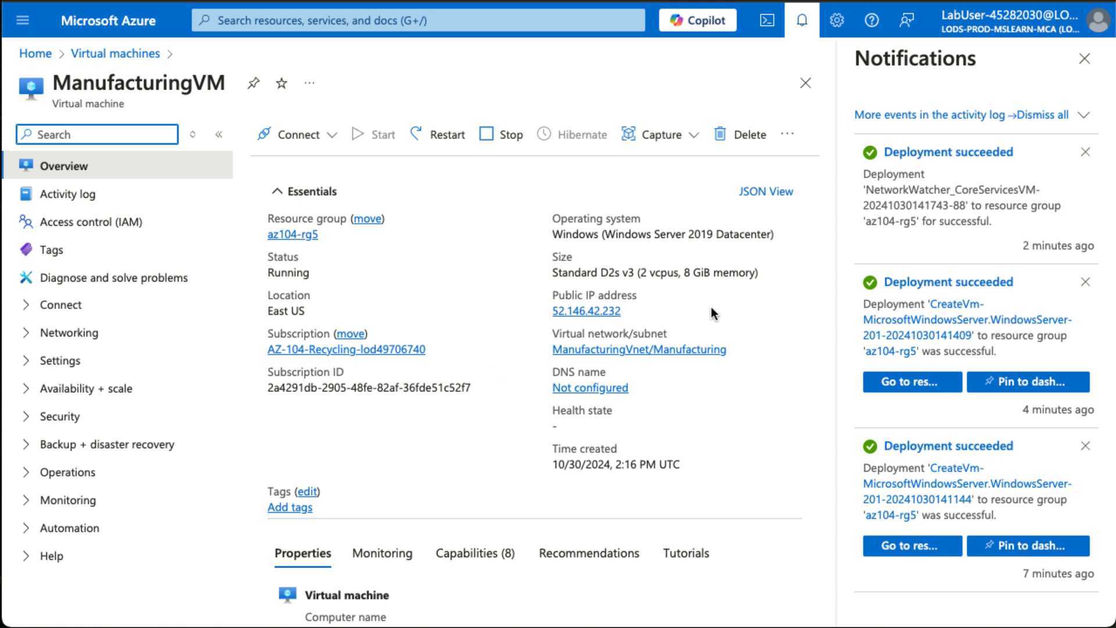
left_click(1085, 58)
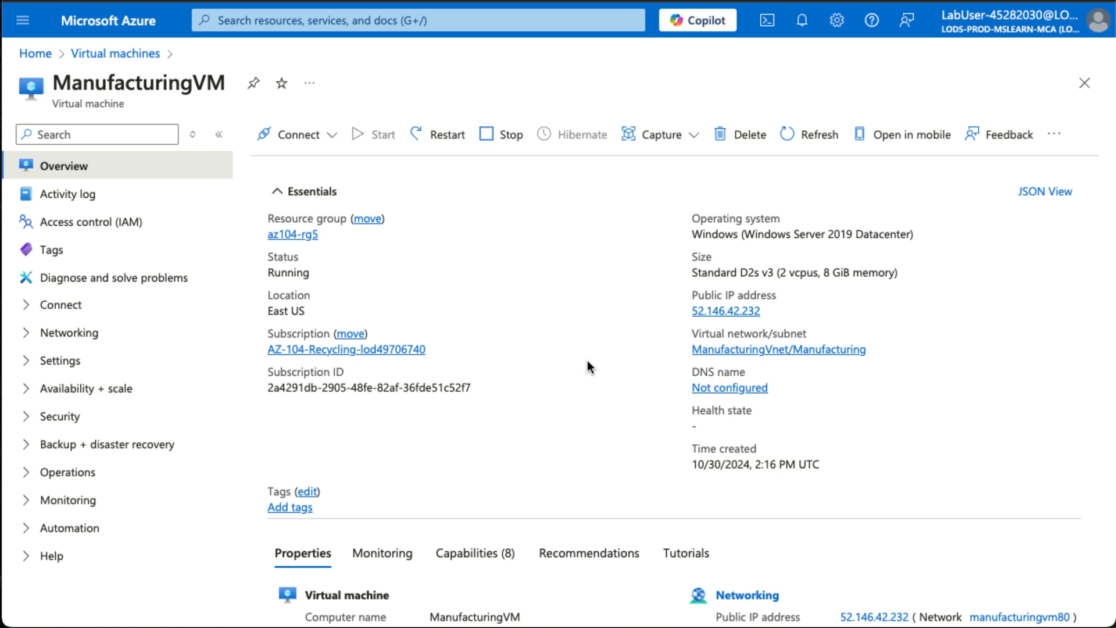
Open the virtual network of CoreServicesVM, CoreServicesVnet, and go to its Peerings settings.
scroll(587, 361, "left", 5)
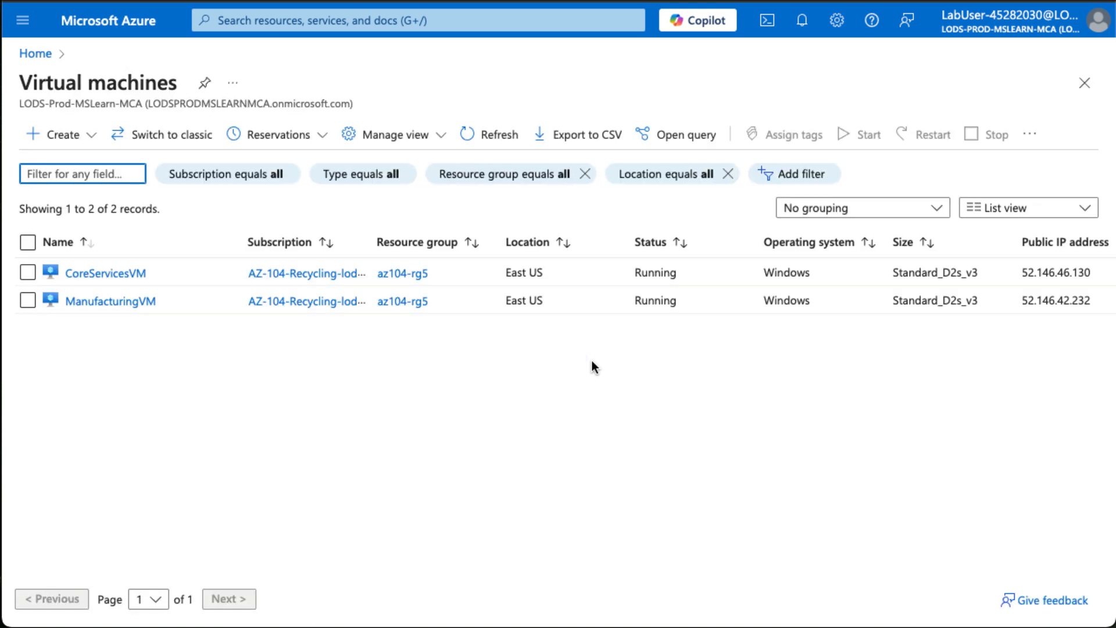
left_click(116, 273)
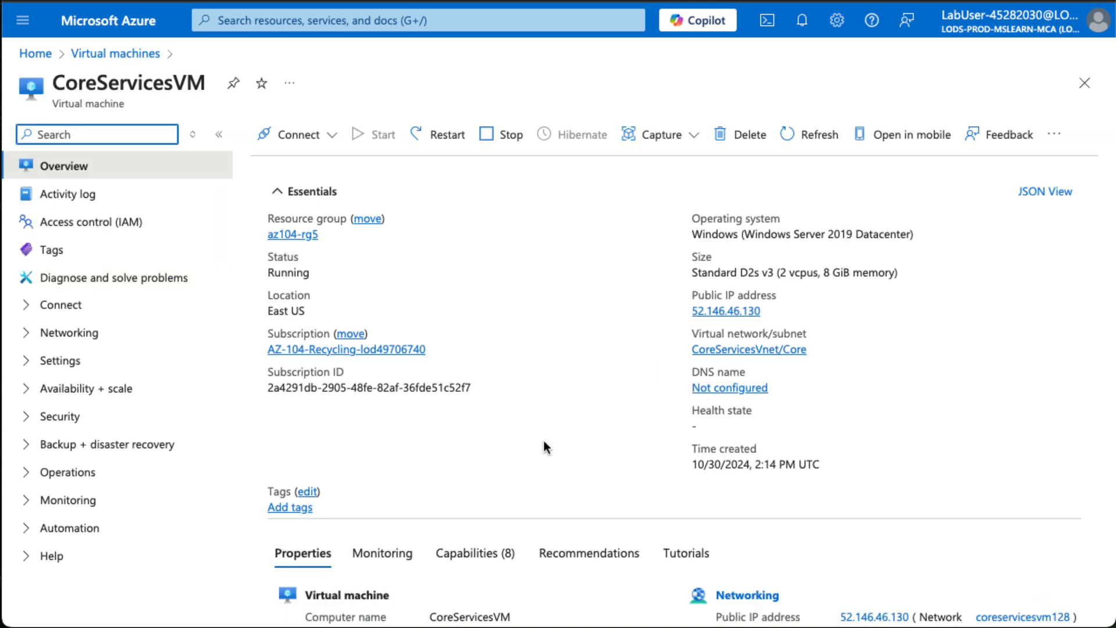
left_click(719, 351)
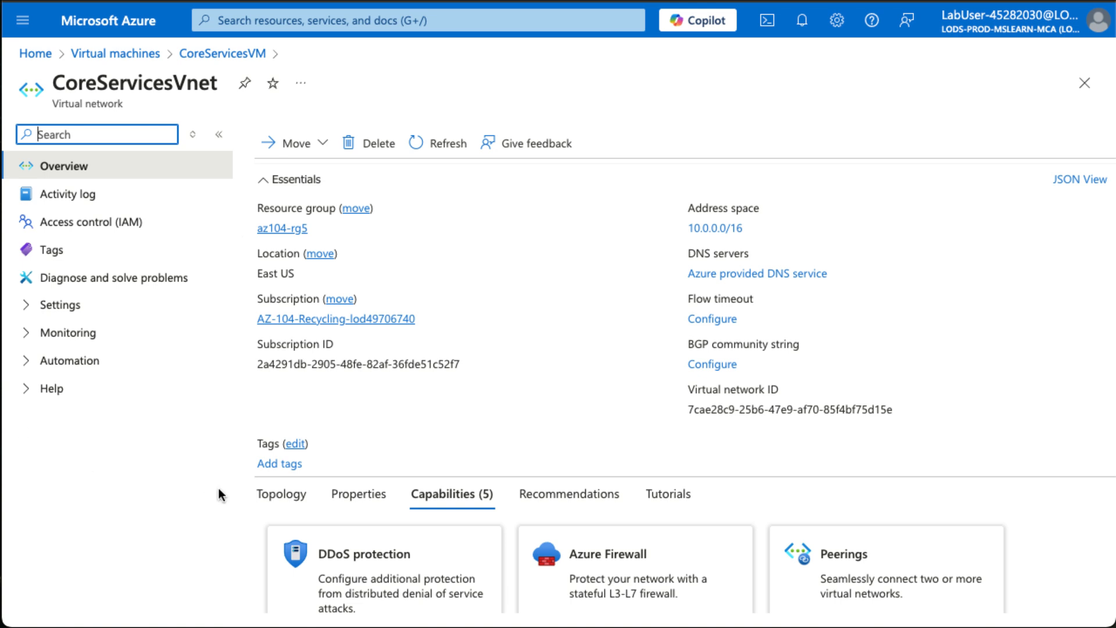
left_click(27, 308)
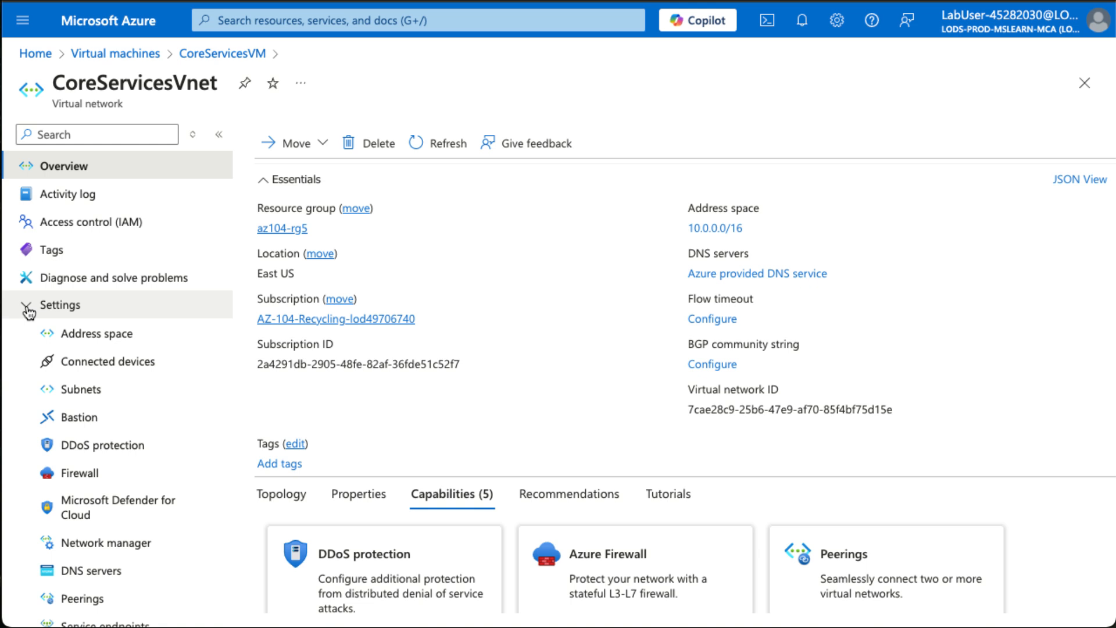
scroll(87, 407, "down", 3)
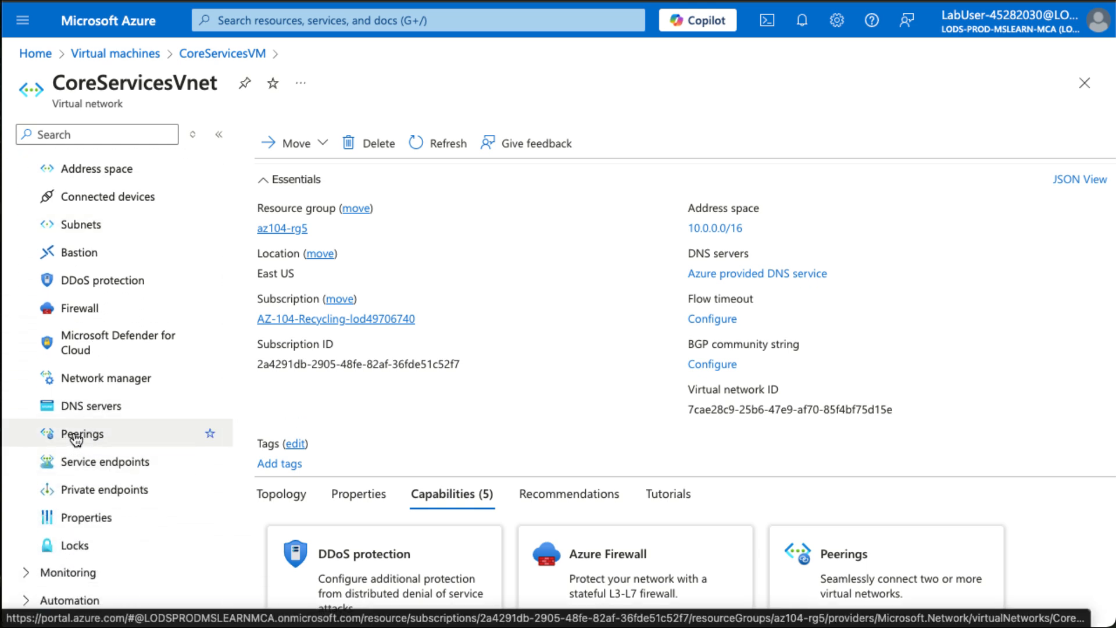
left_click(75, 440)
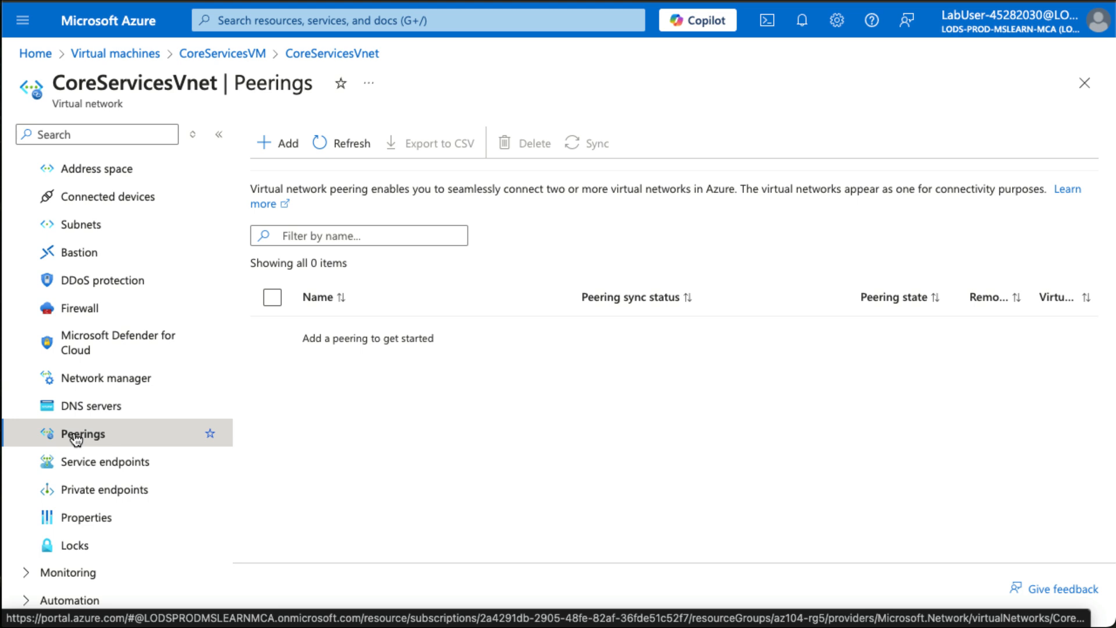
Start a peering with remote link name CoreServicesVnet-to-ManufacturingVnet and remote network ManufacturingVnet, allowing ManufacturingVnet to receive forwarded traffic from CoreServicesVnet.
left_click(289, 144)
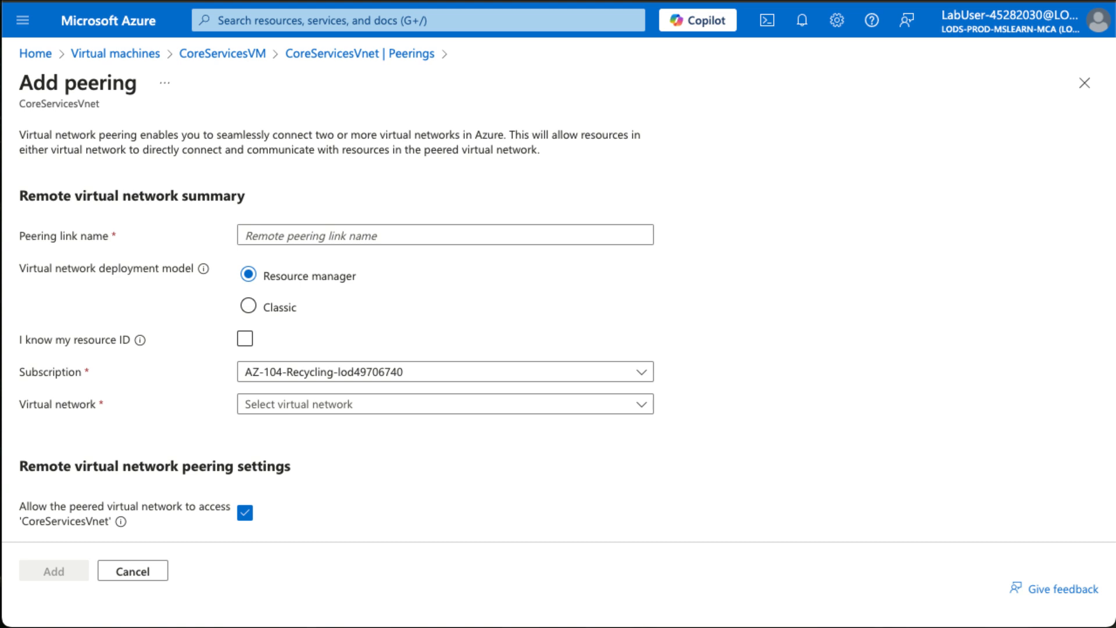
left_click(327, 236)
key("ctrl+v")
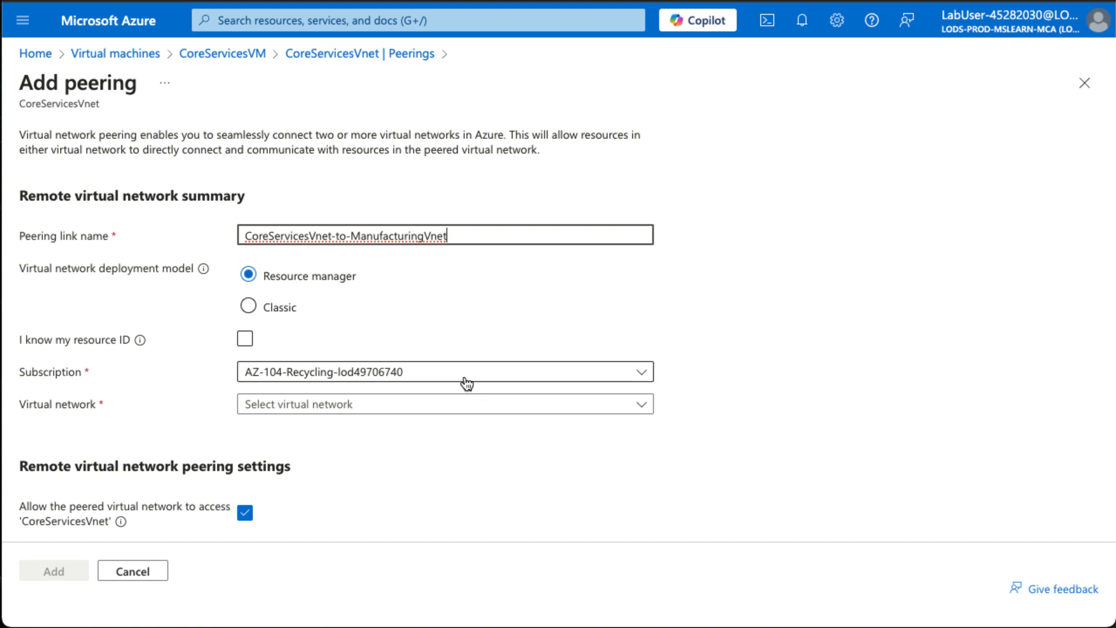
left_click(347, 406)
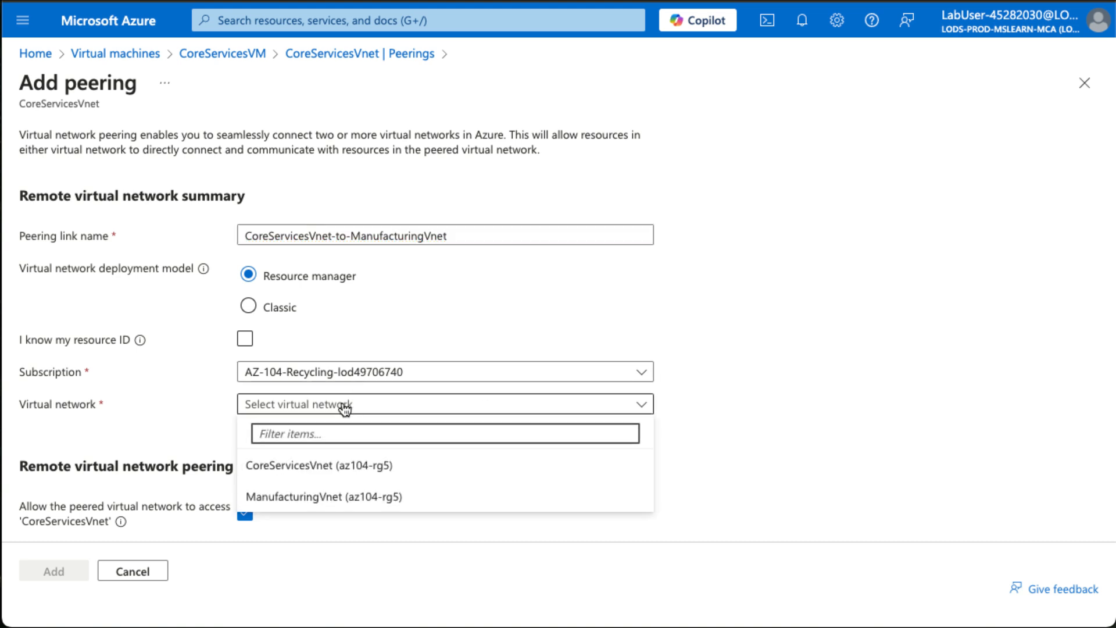
left_click(336, 495)
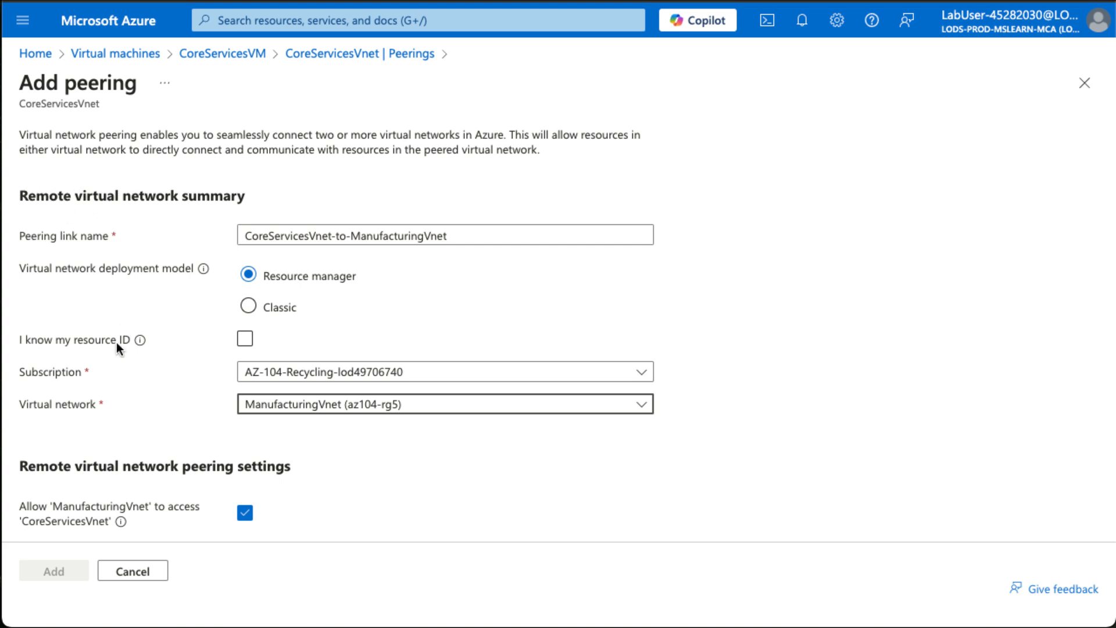
scroll(116, 342, "down", 4)
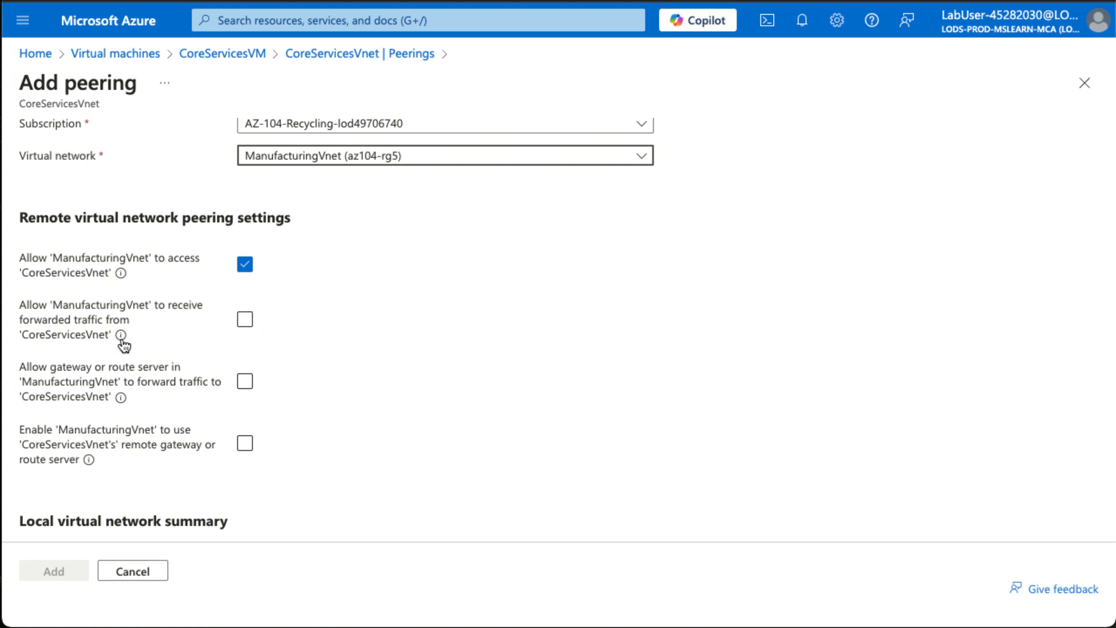
left_click(244, 325)
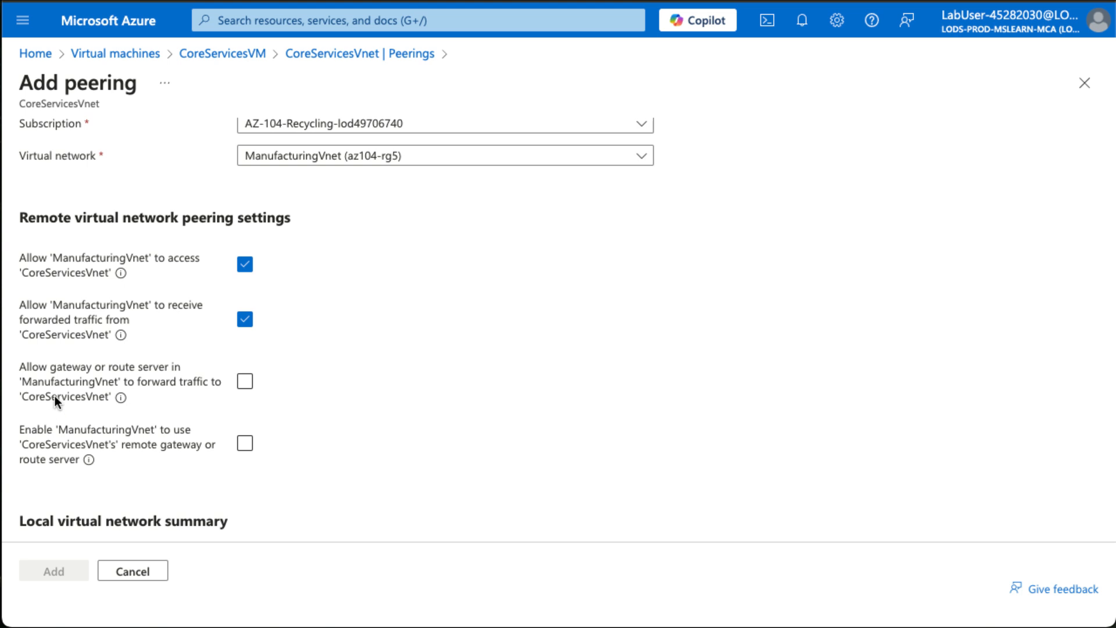
Name the local peering link ManufacturingVnet-to-CoreServicesVnet and allow CoreServicesVnet to receive forwarded traffic from ManufacturingVnet.
scroll(54, 395, "down", 1)
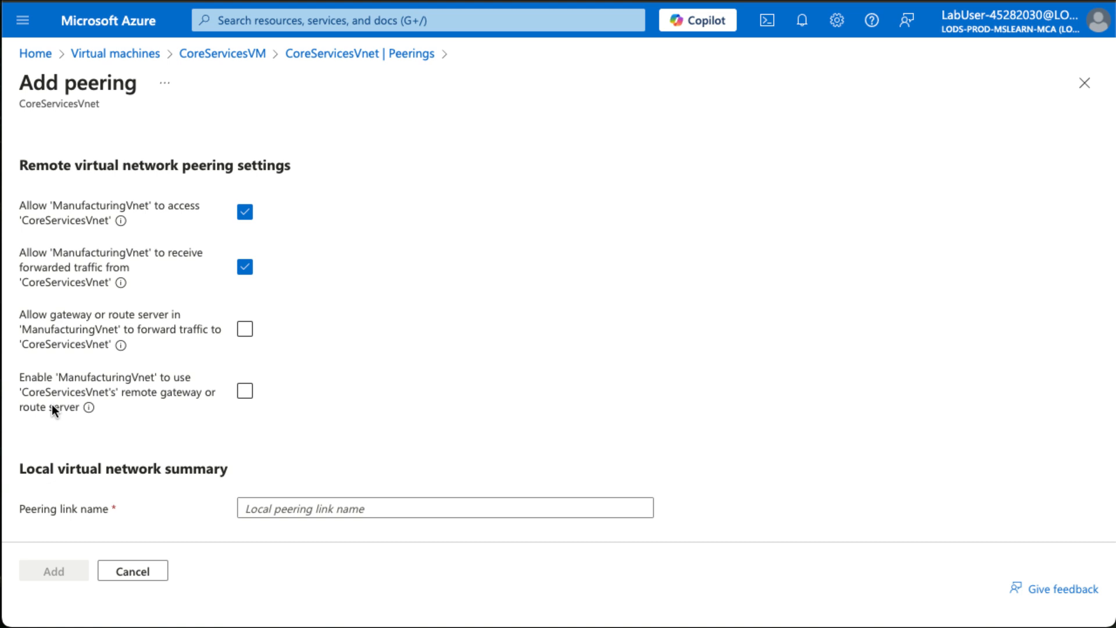
scroll(51, 403, "down", 3)
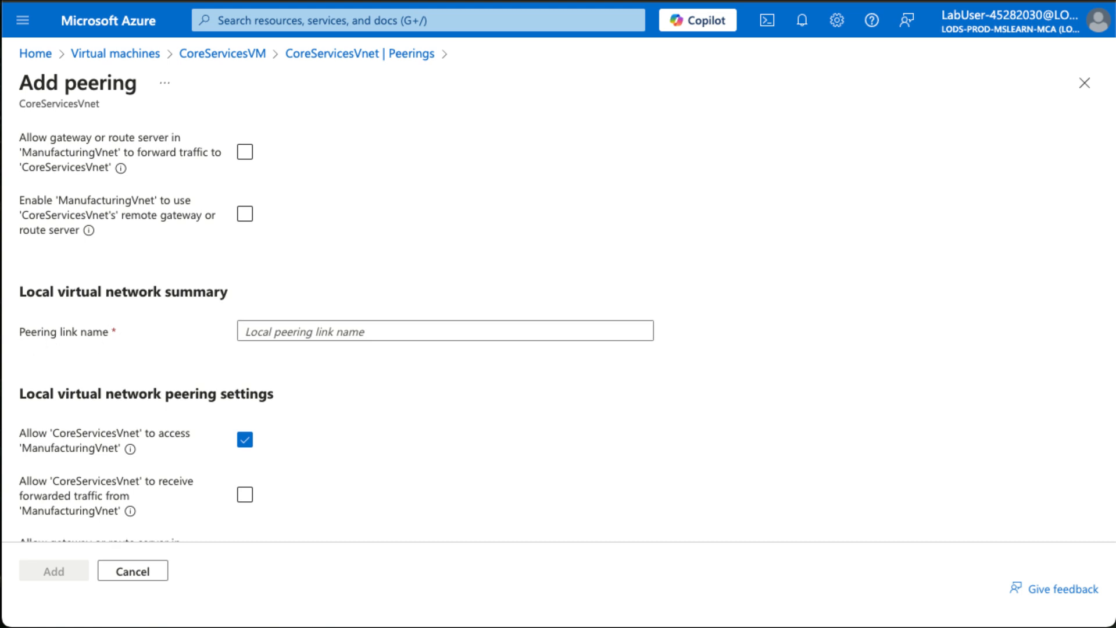
left_click(311, 334)
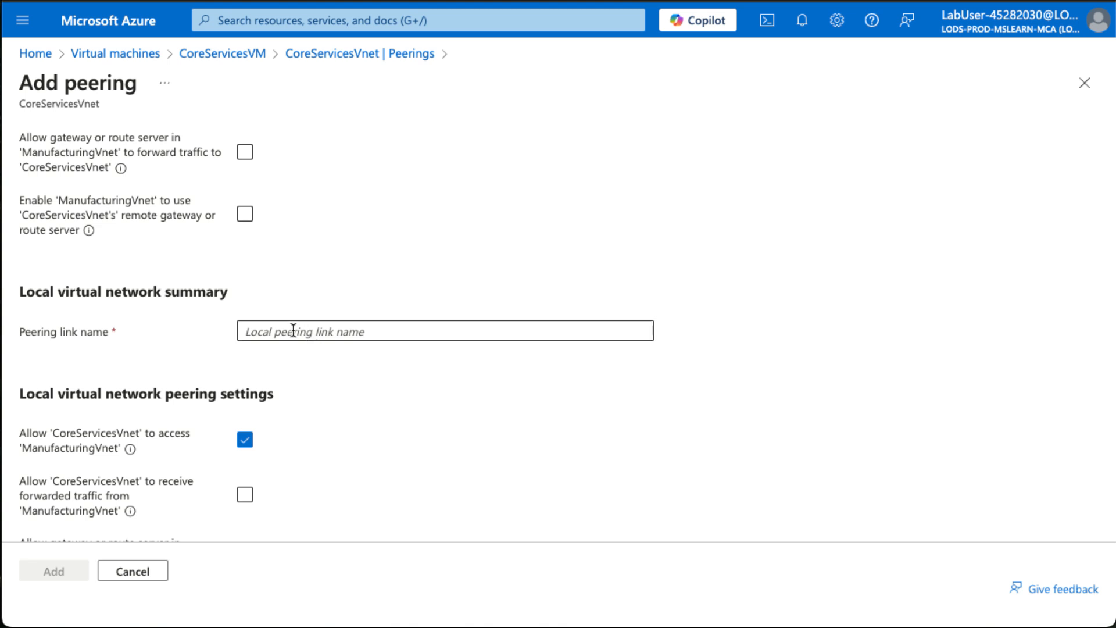
key("ctrl+v")
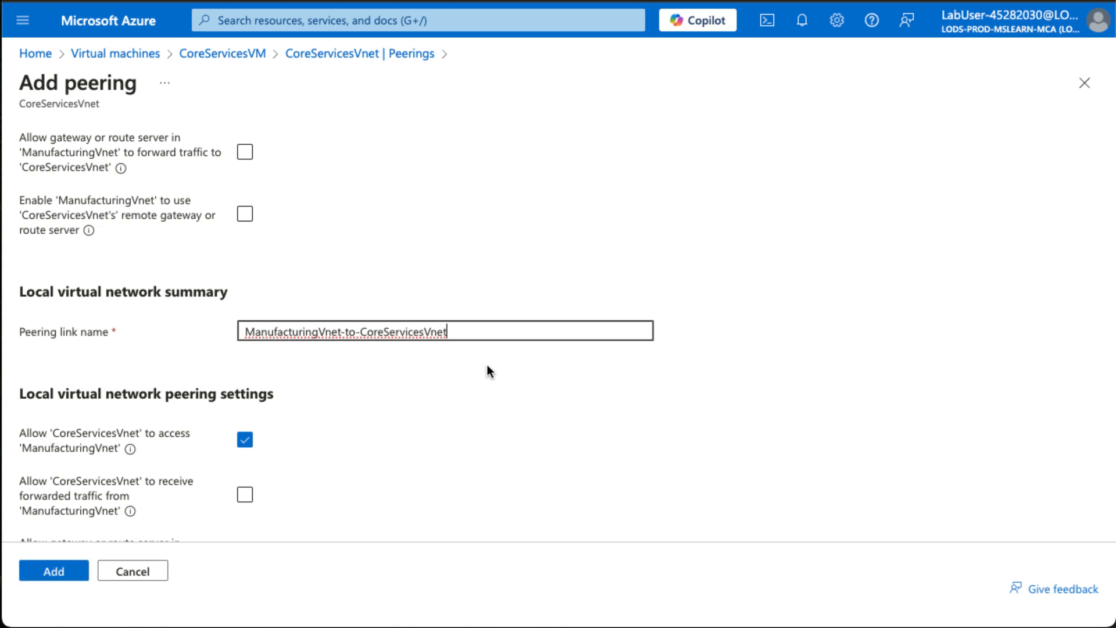
scroll(486, 364, "up", 7)
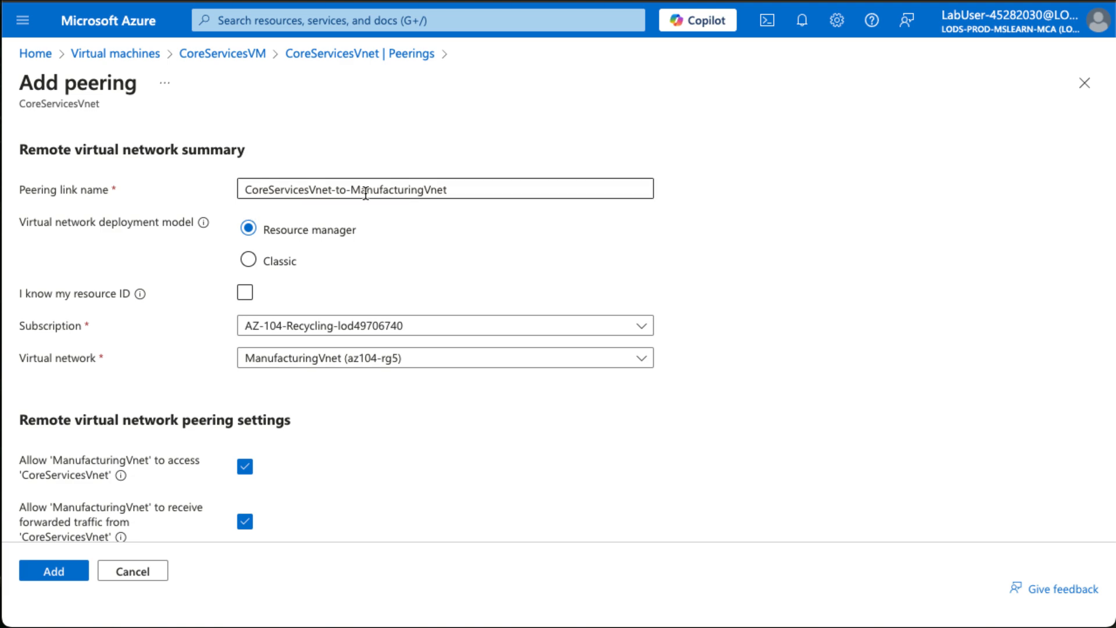
scroll(378, 504, "down", 8)
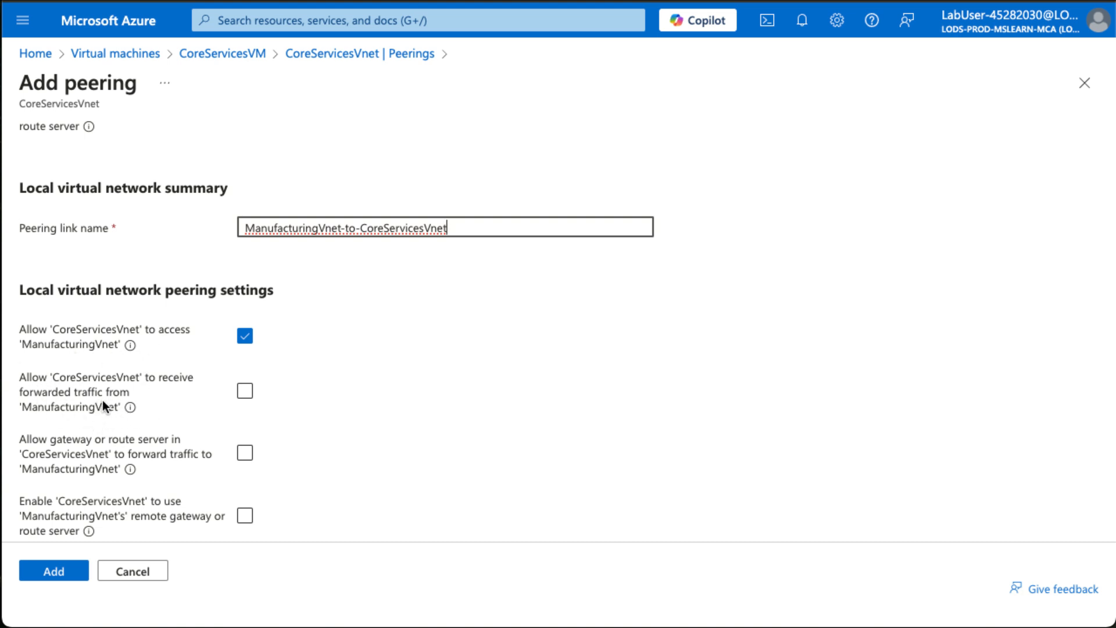
left_click(245, 391)
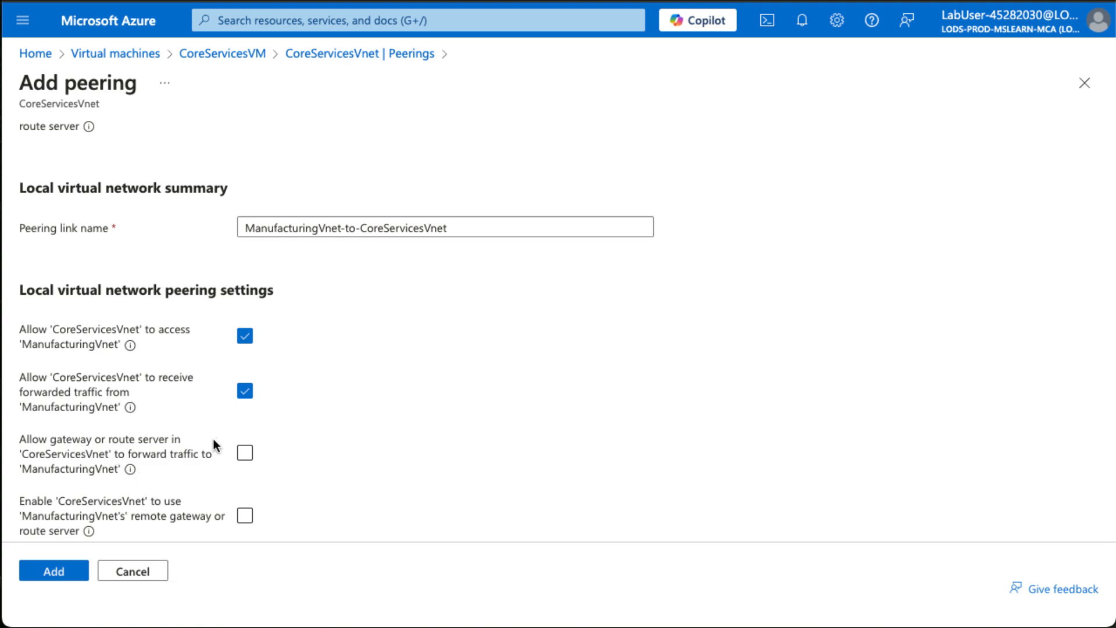
Review the peering settings, add the peering between CoreServicesVnet and ManufacturingVnet, and dismiss the notifications.
scroll(213, 439, "up", 10)
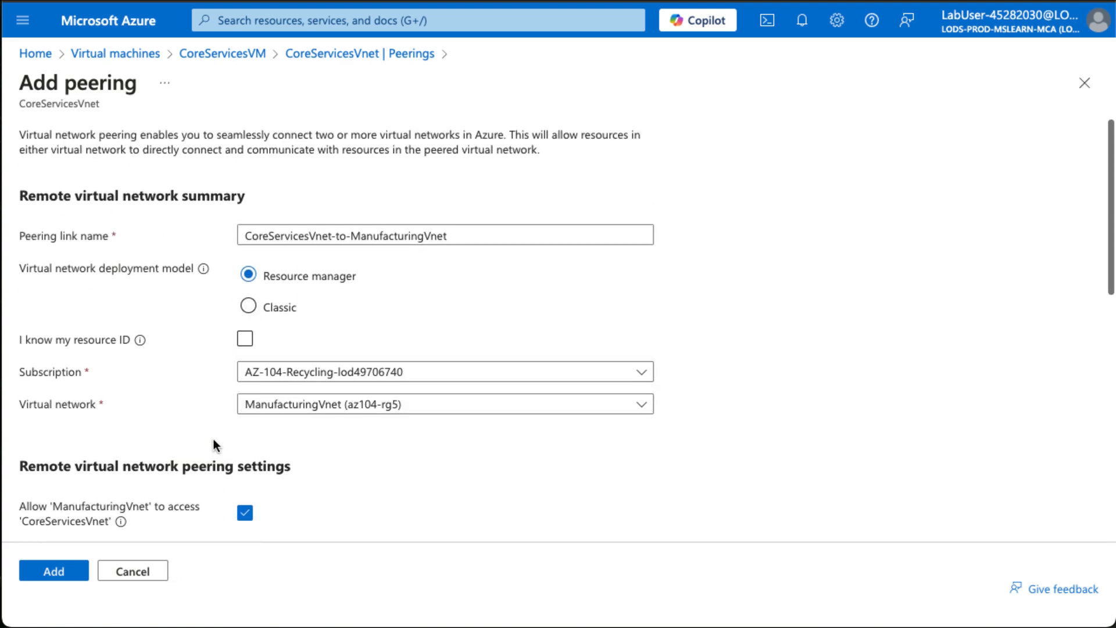
scroll(213, 445, "down", 10)
left_click(62, 571)
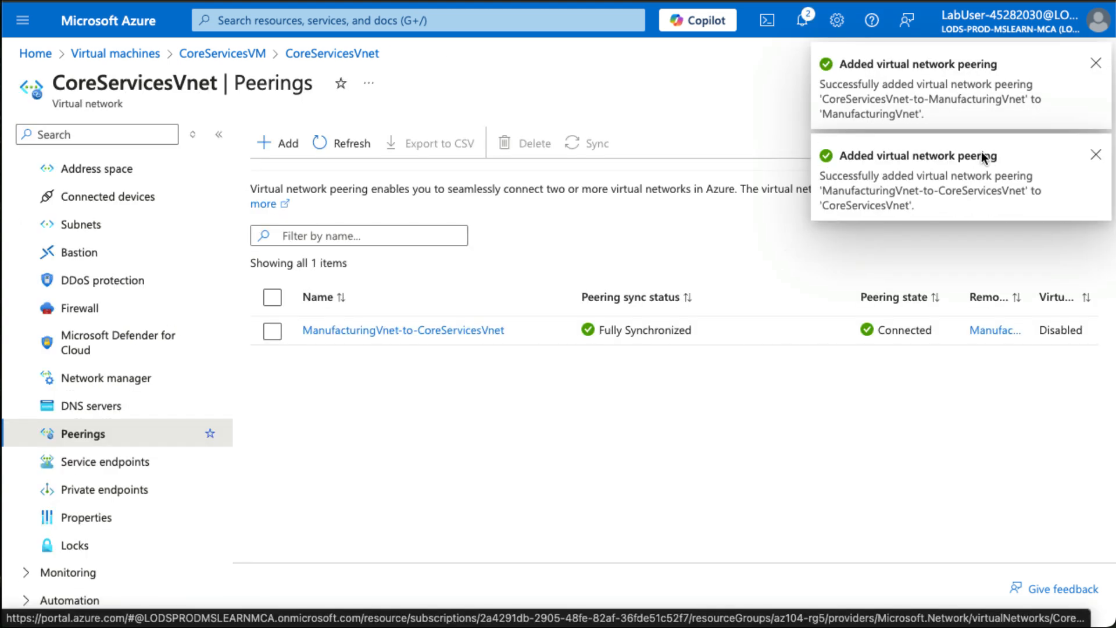
left_click(1095, 64)
left_click(1096, 65)
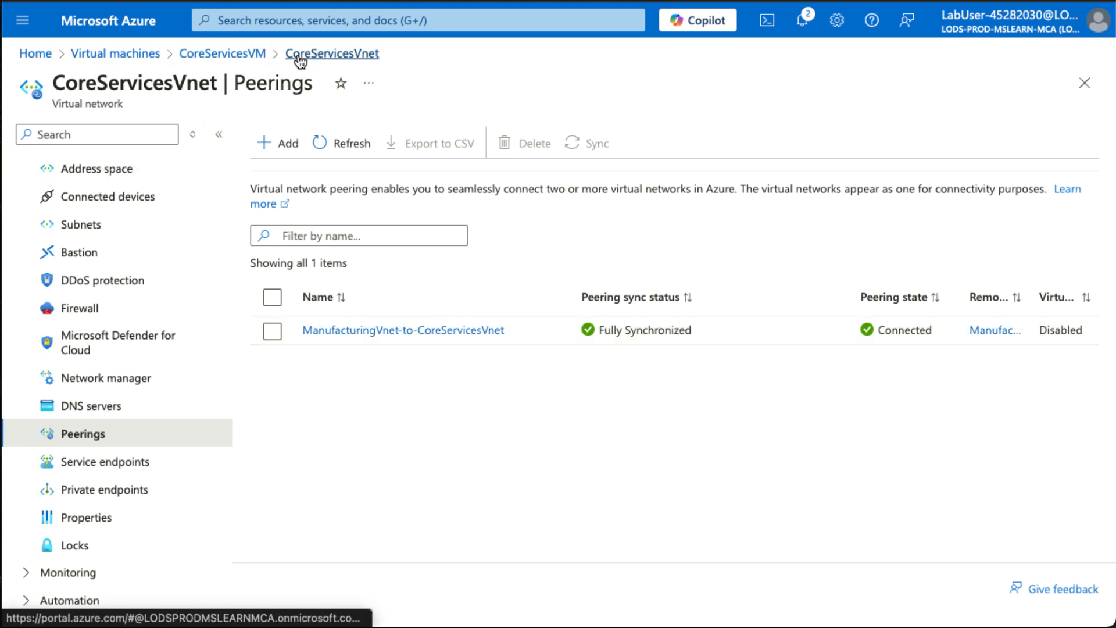
Check the peerings of ManufacturingVnet, the virtual network of ManufacturingVM, and return to the virtual machines list.
left_click(125, 56)
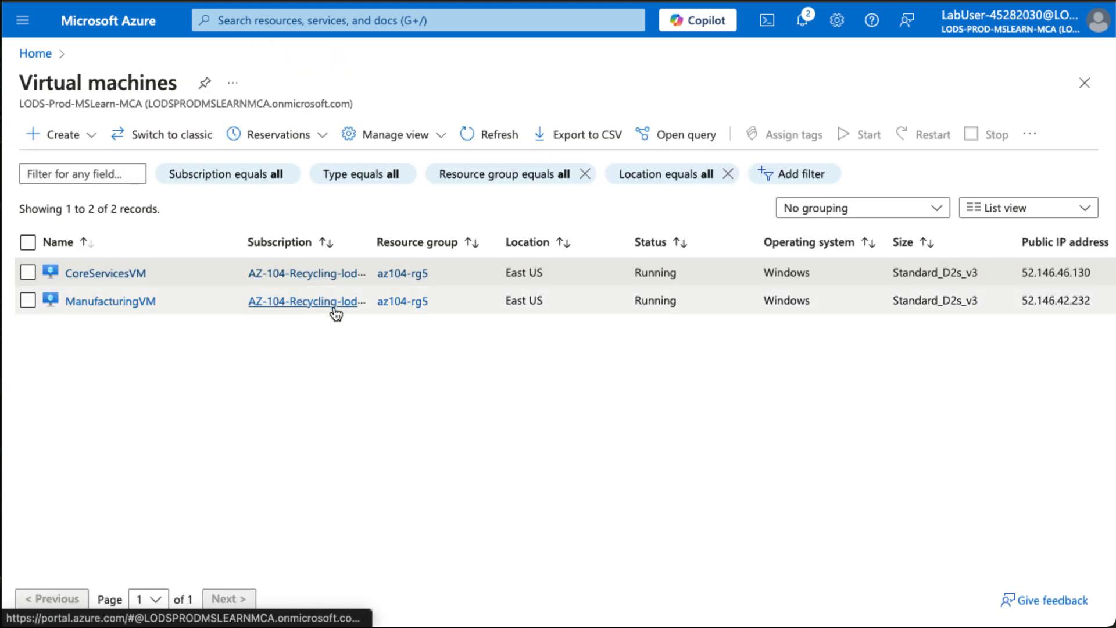
left_click(136, 301)
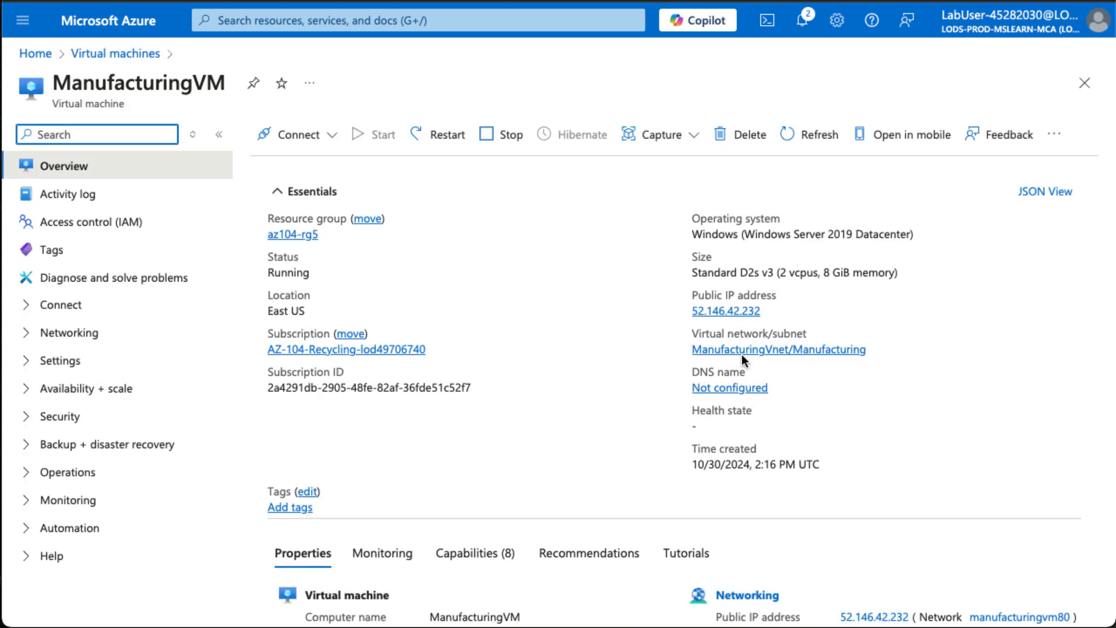
left_click(741, 351)
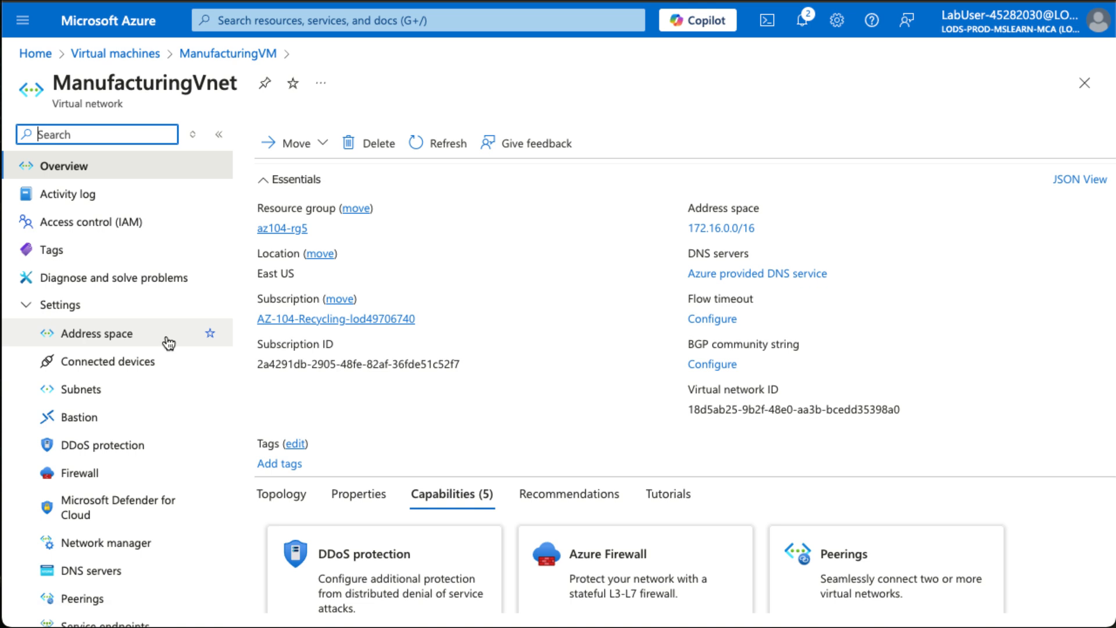
left_click(107, 597)
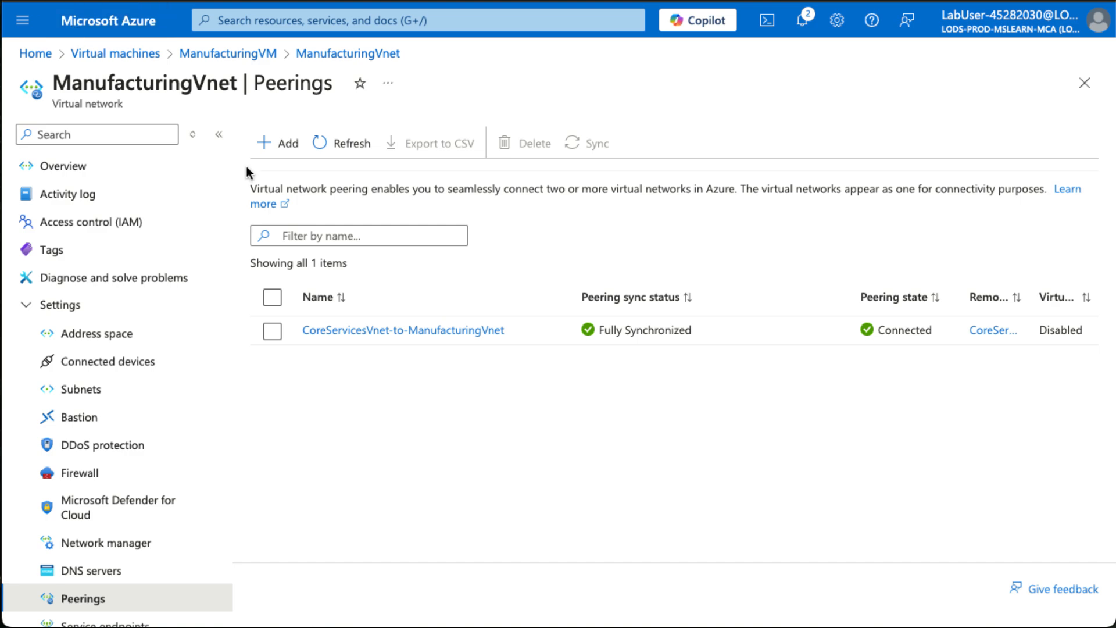
key("alt+Left")
key("alt+Left")
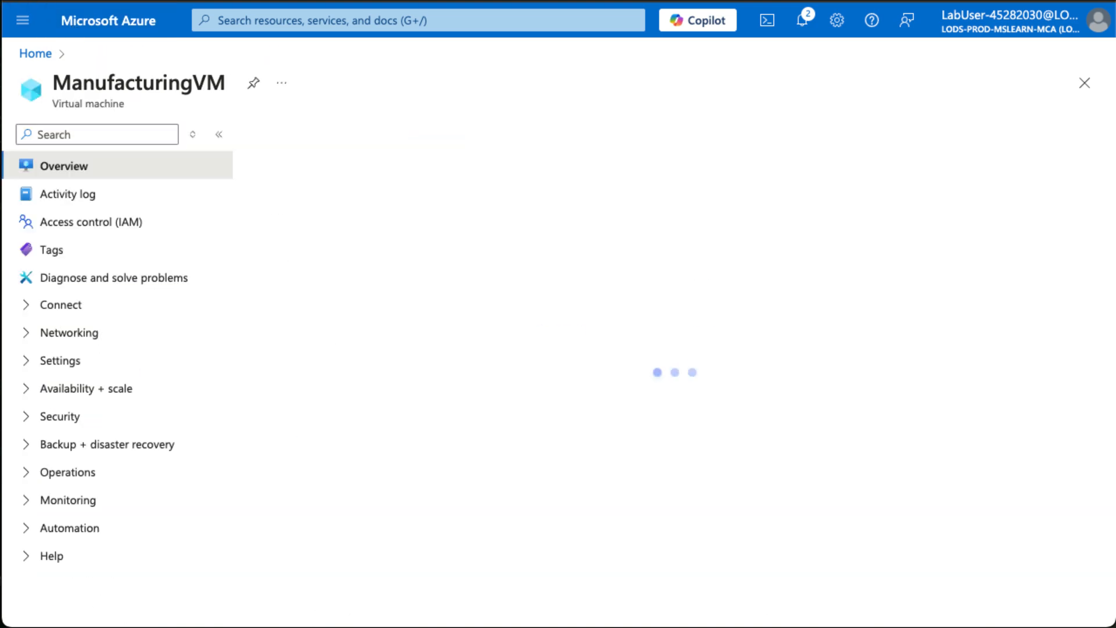
key("alt+Left")
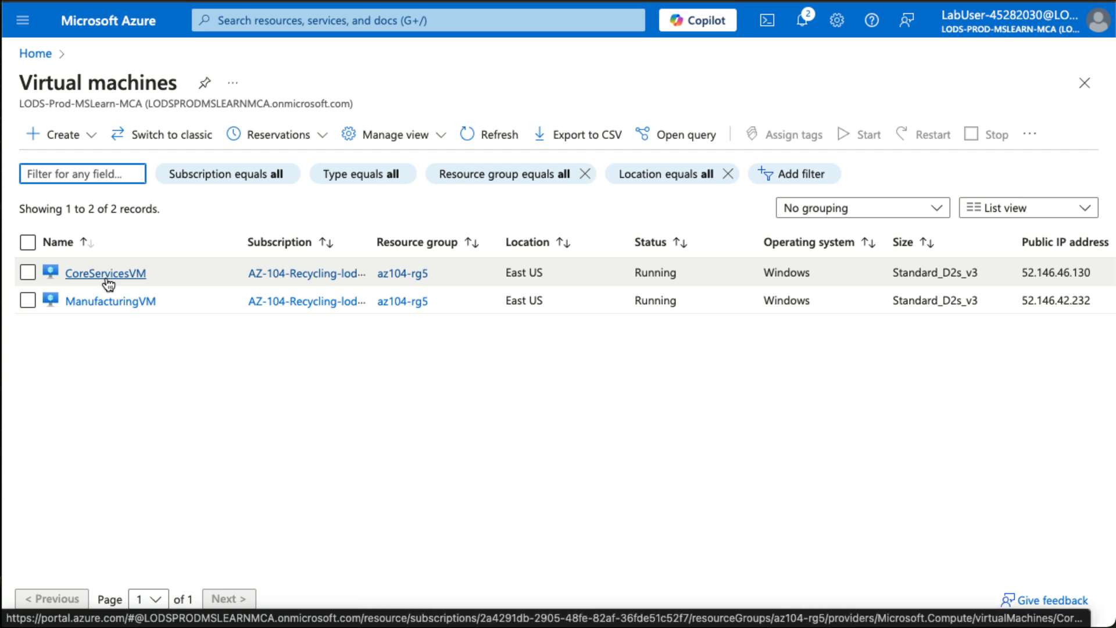
Look up the private IP address of CoreServicesVM in its networking properties.
left_click(107, 279)
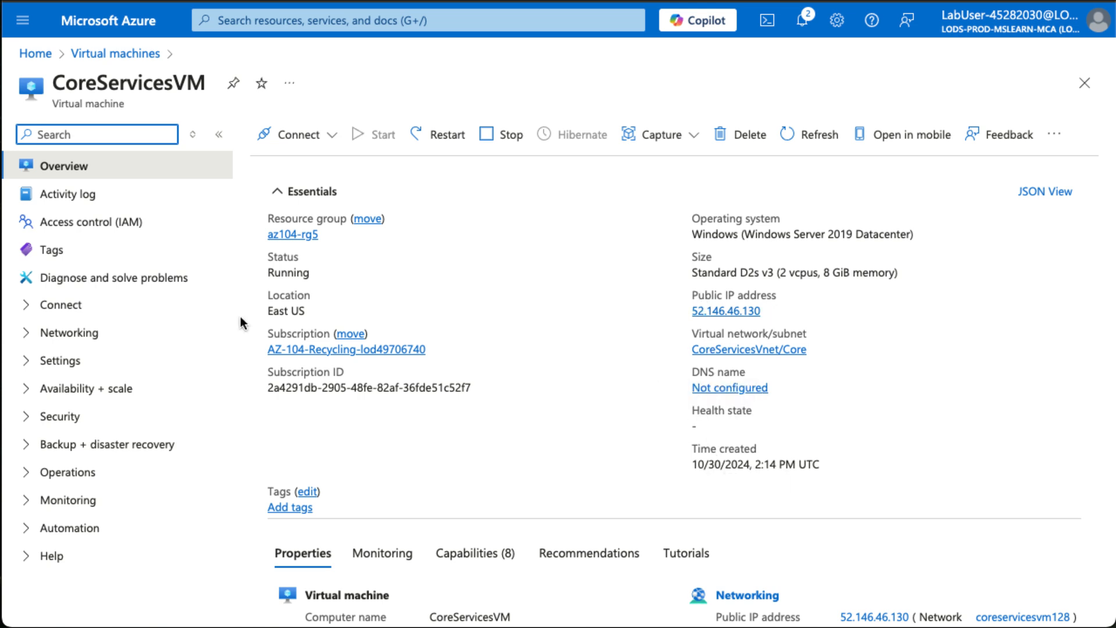
scroll(458, 387, "down", 1)
scroll(457, 387, "down", 3)
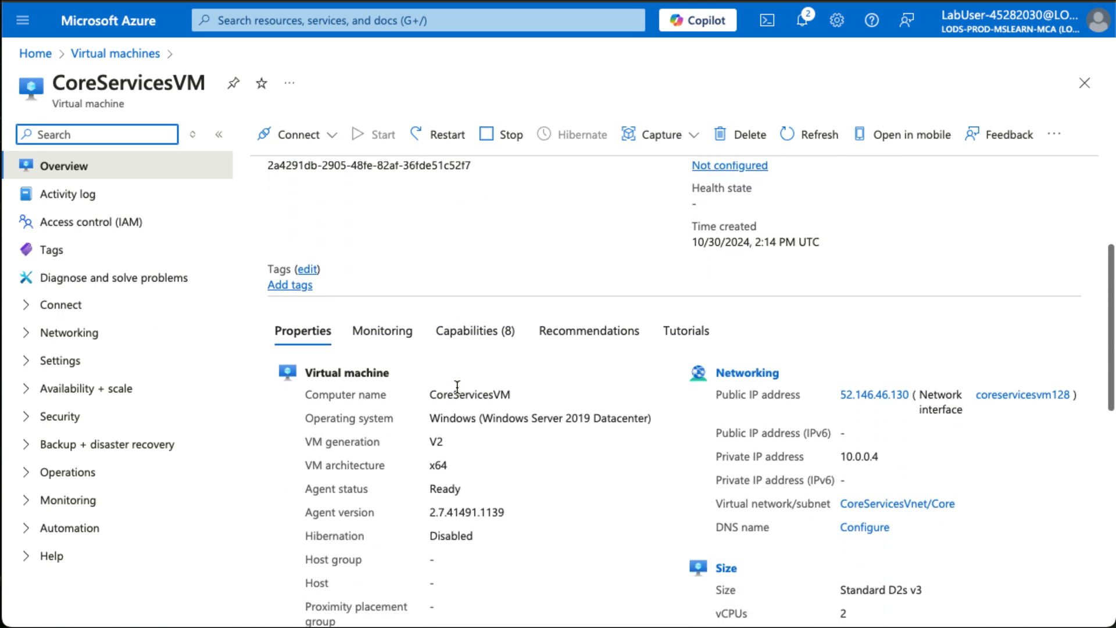
scroll(457, 387, "down", 1)
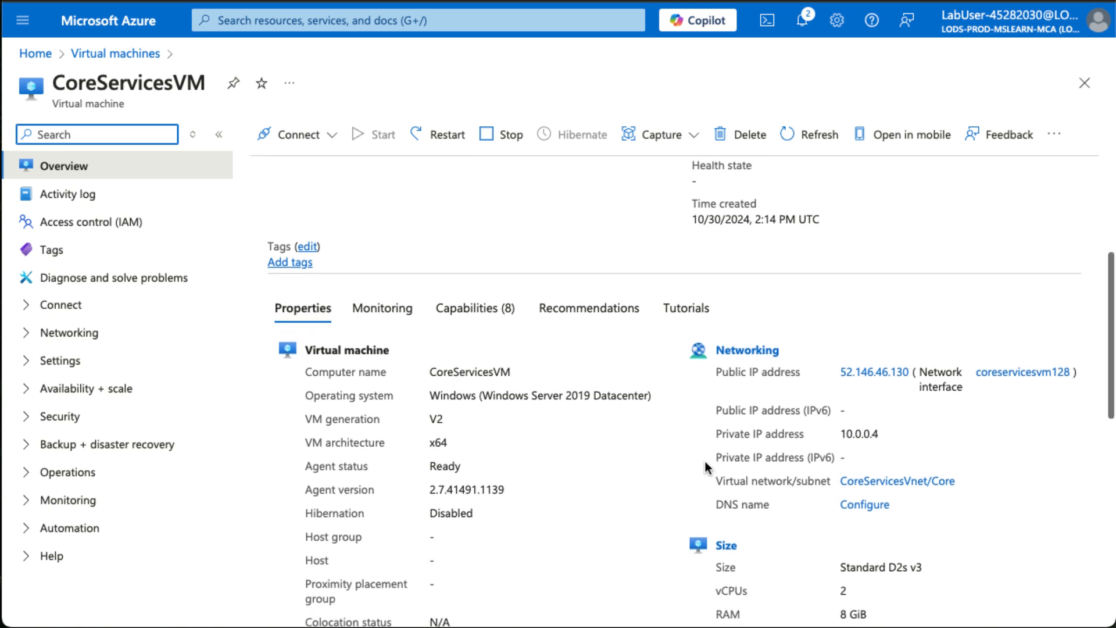
left_click(843, 431)
left_click_drag(843, 432, 891, 437)
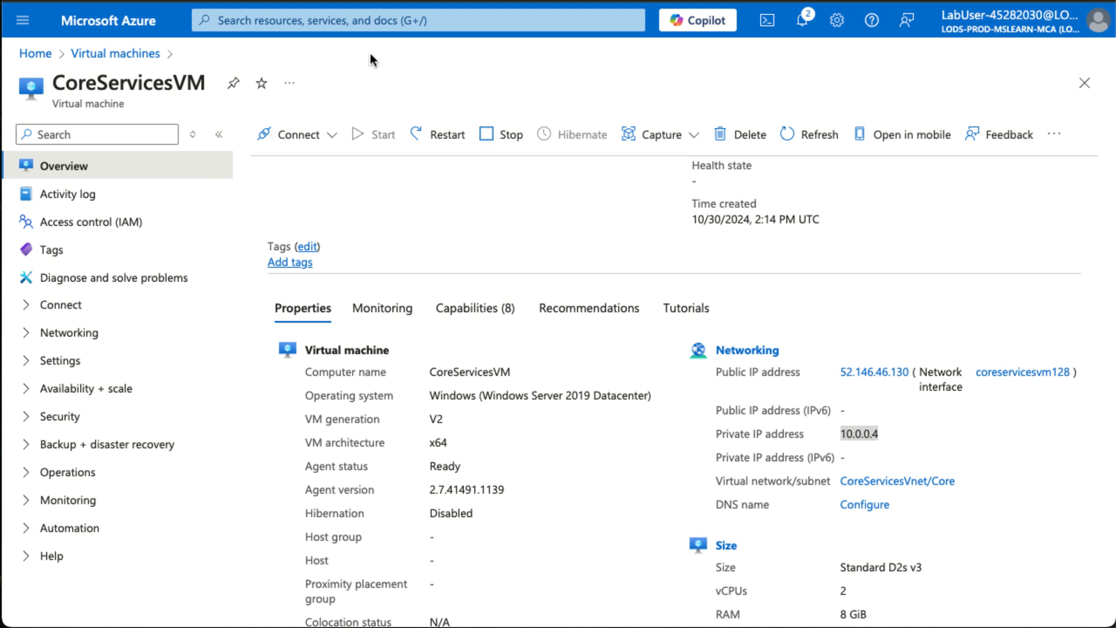
Open the RunPowerShellScript run command for the ManufacturingVM virtual machine.
scroll(221, 104, "left", 5)
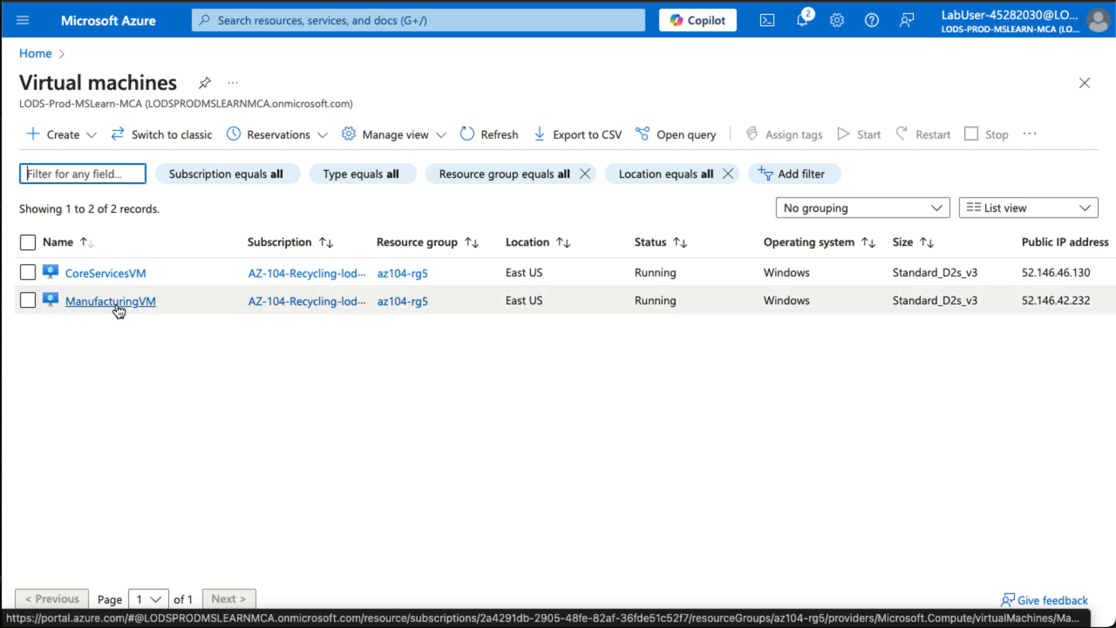
left_click(110, 302)
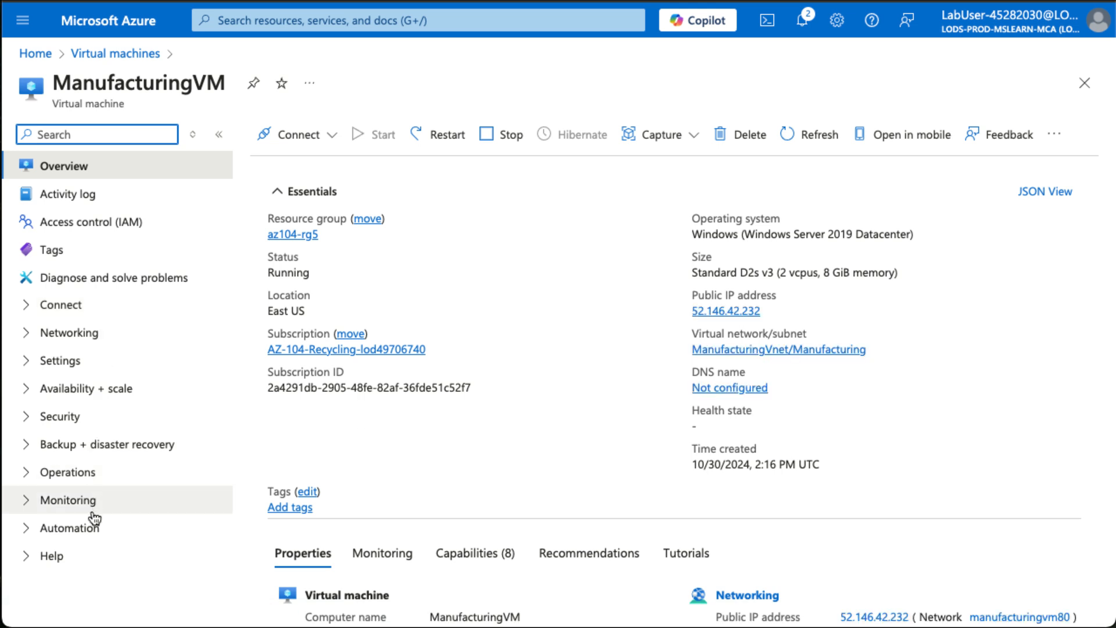
left_click(75, 476)
scroll(75, 476, "down", 3)
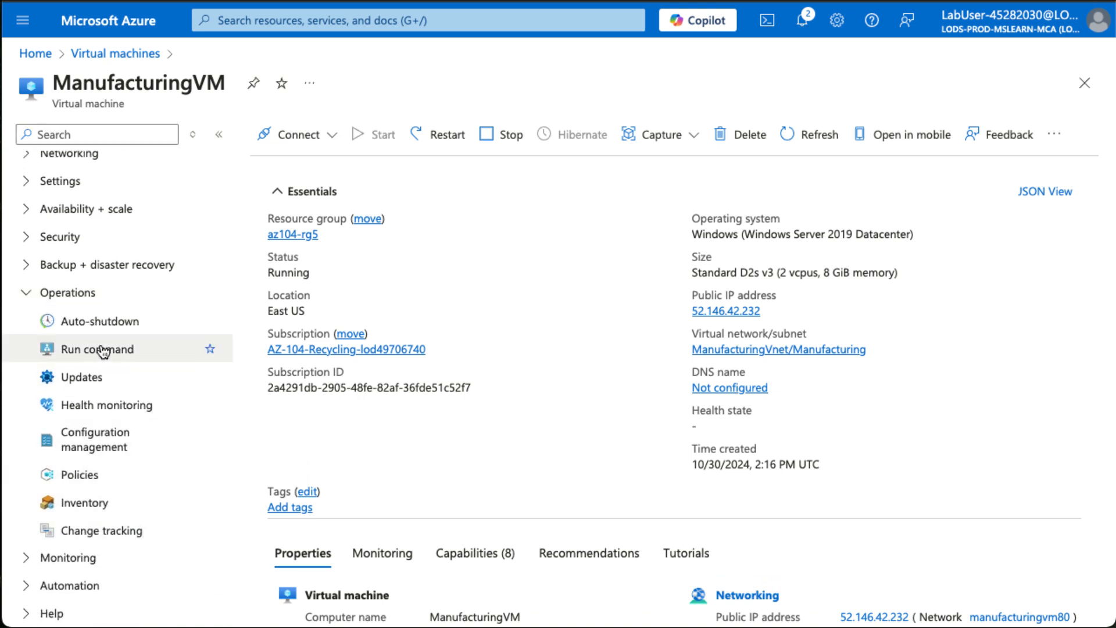
left_click(107, 351)
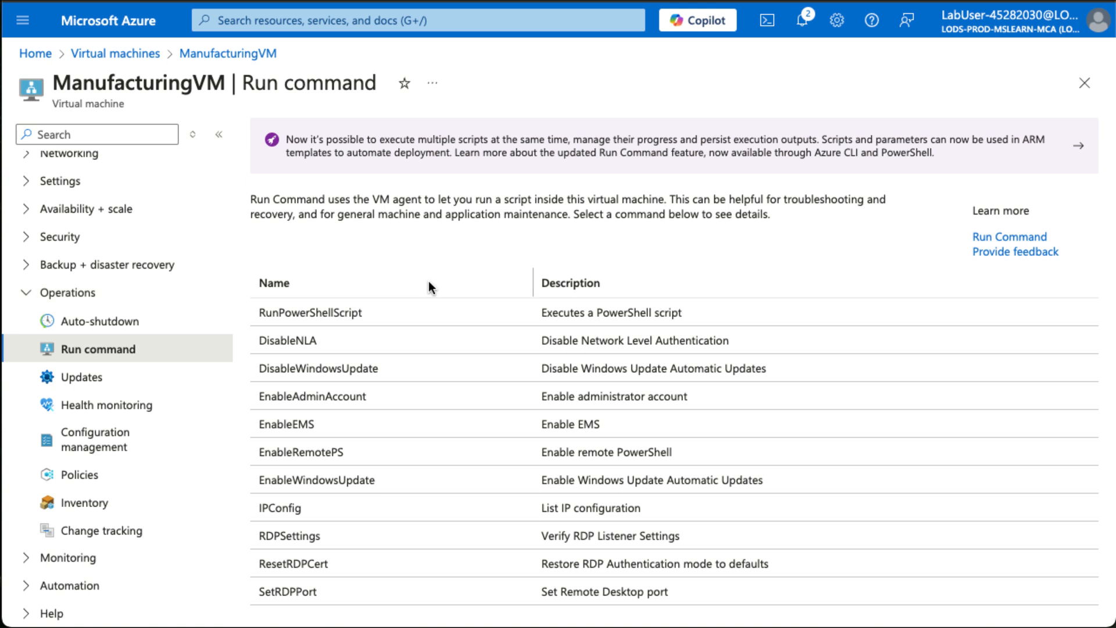
left_click(359, 323)
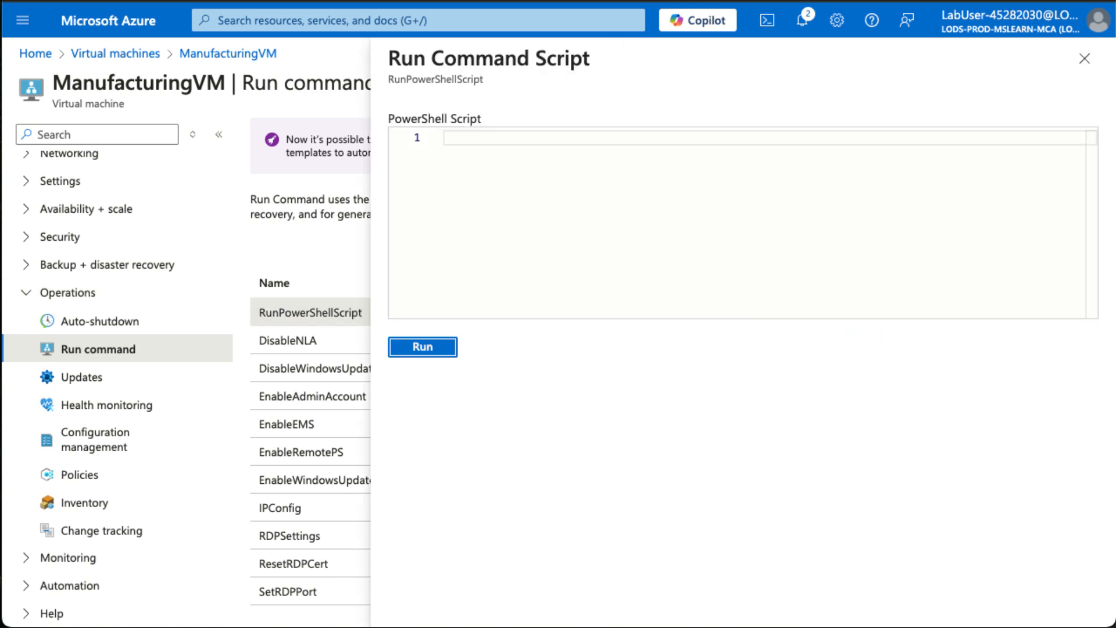
Run the PowerShell script "Test-NetConnection 10.0.0.4 -port 3389" on ManufacturingVM.
left_click(507, 143)
type("Test-NetConnection")
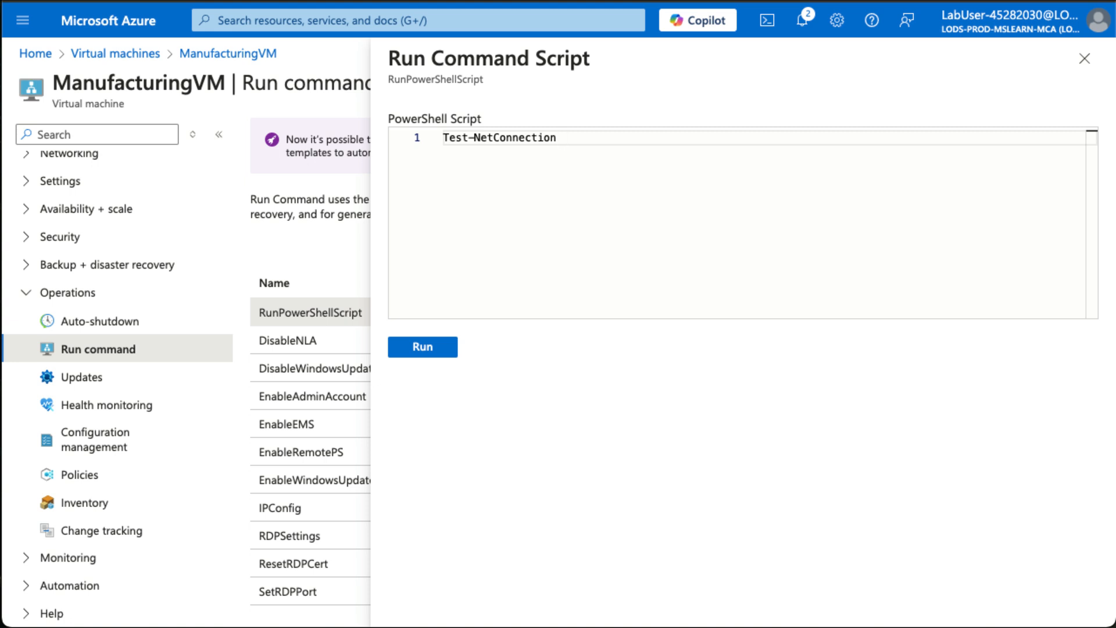
type(" 10.0.0.4 -port 3389")
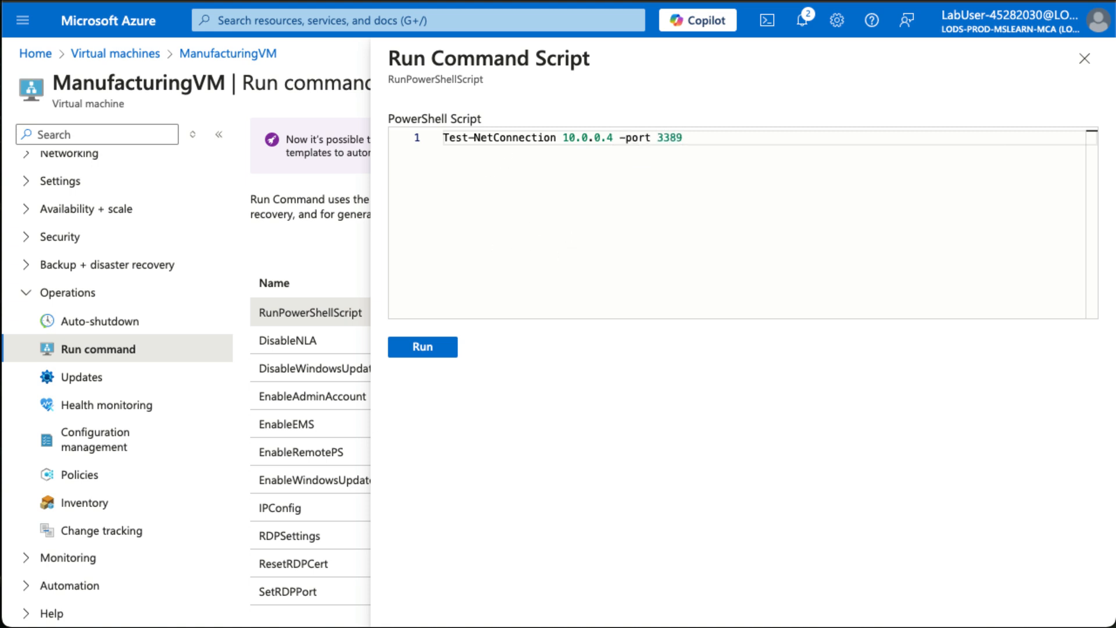
left_click(424, 348)
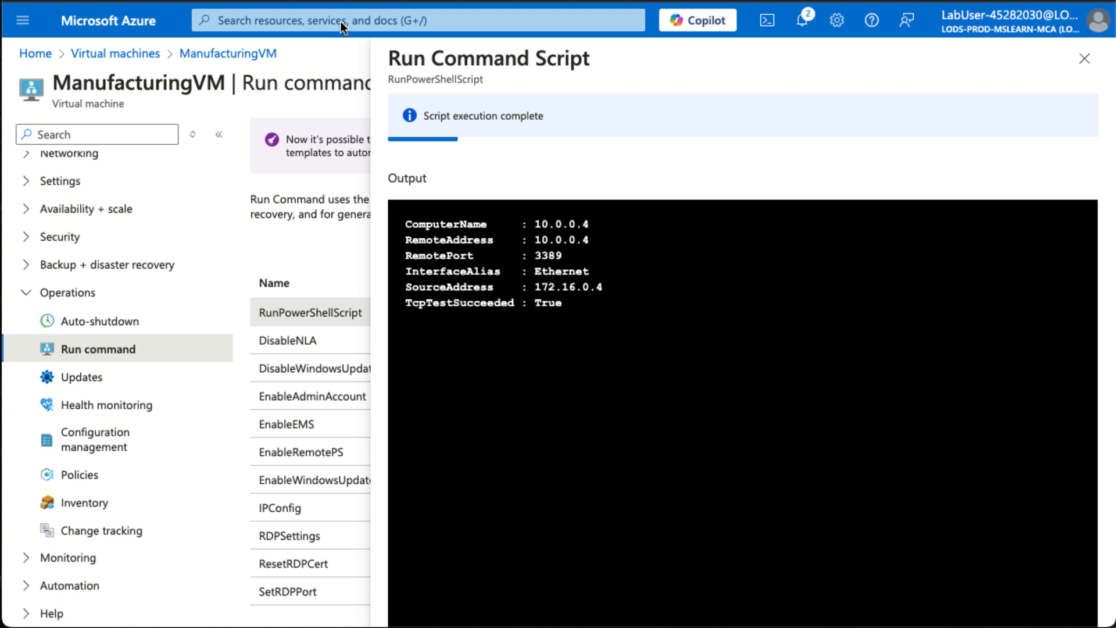
Search the portal for CoreServicesVn and open the virtual network CoreServicesVnet.
left_click(321, 26)
type("C")
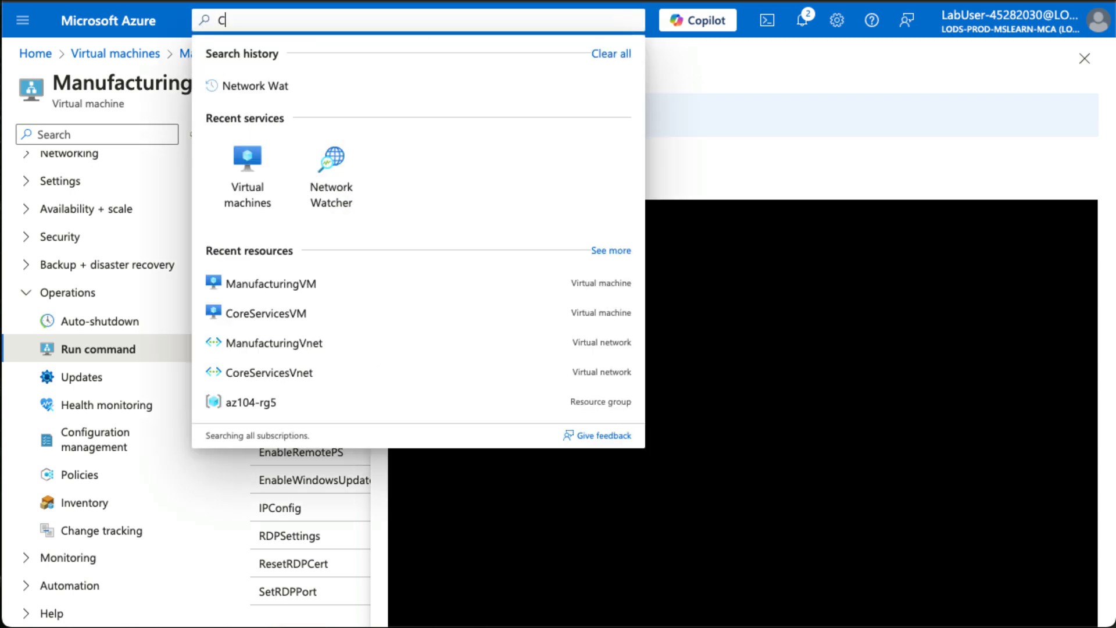
type("oreSer")
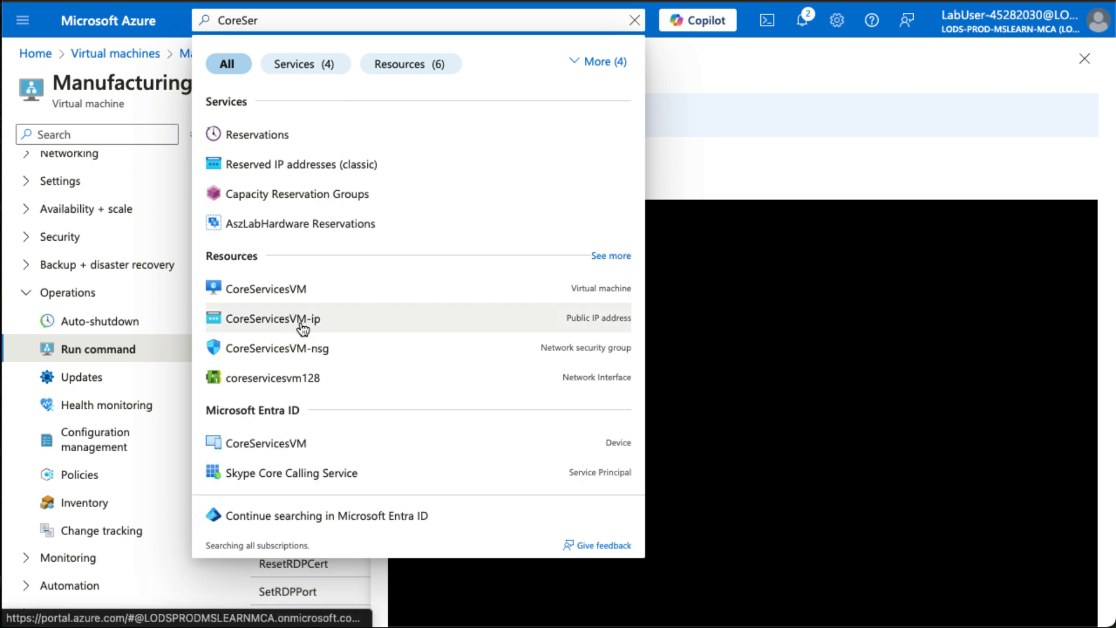
type("vice")
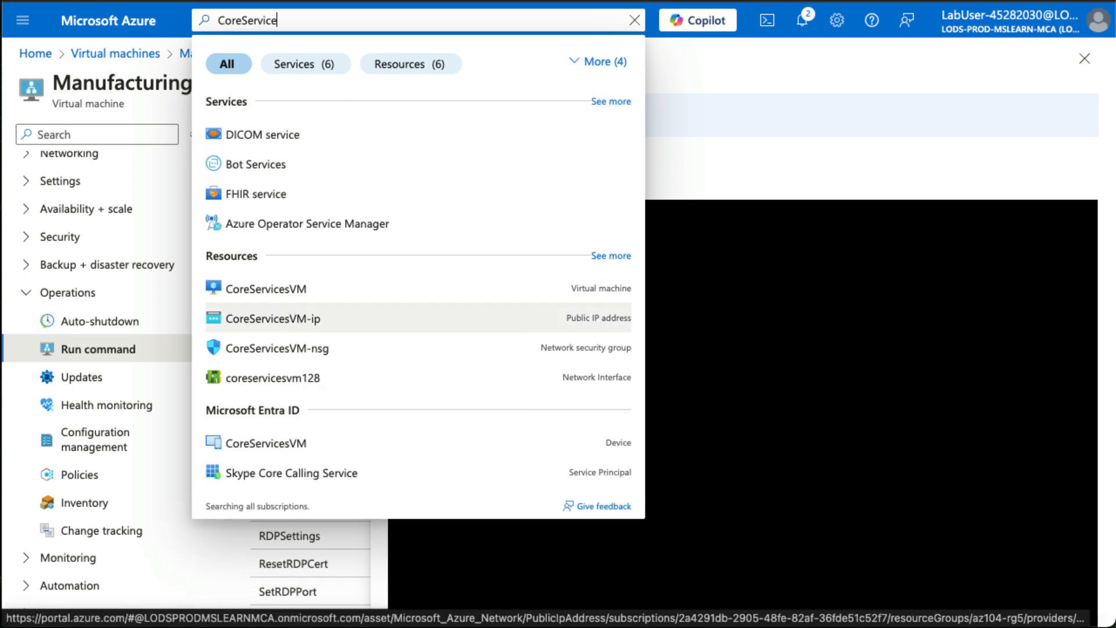
type("V")
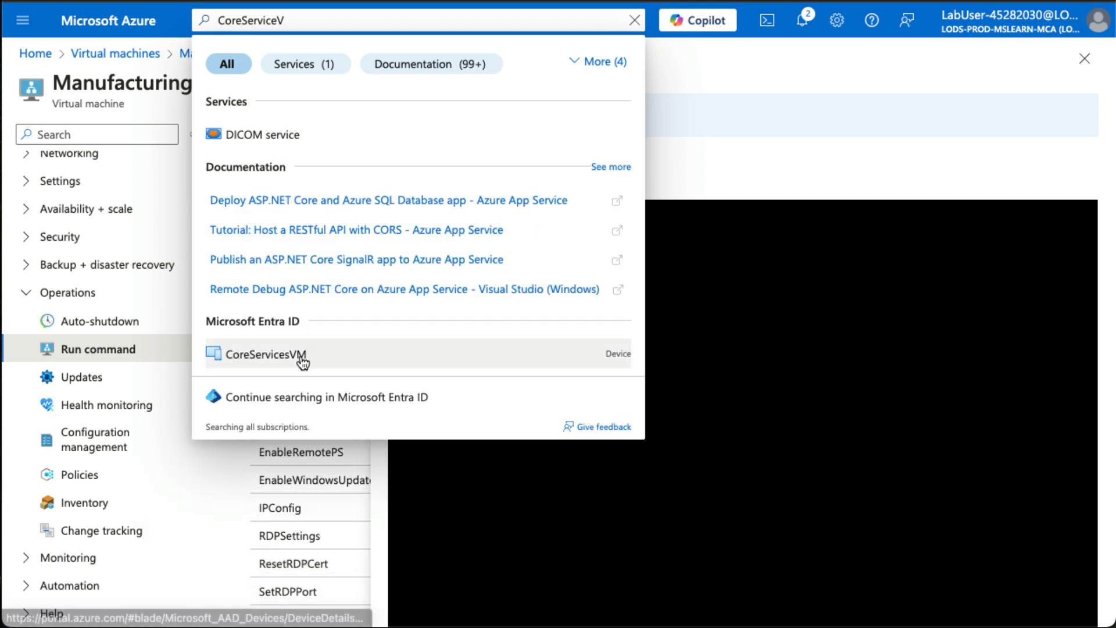
type("m")
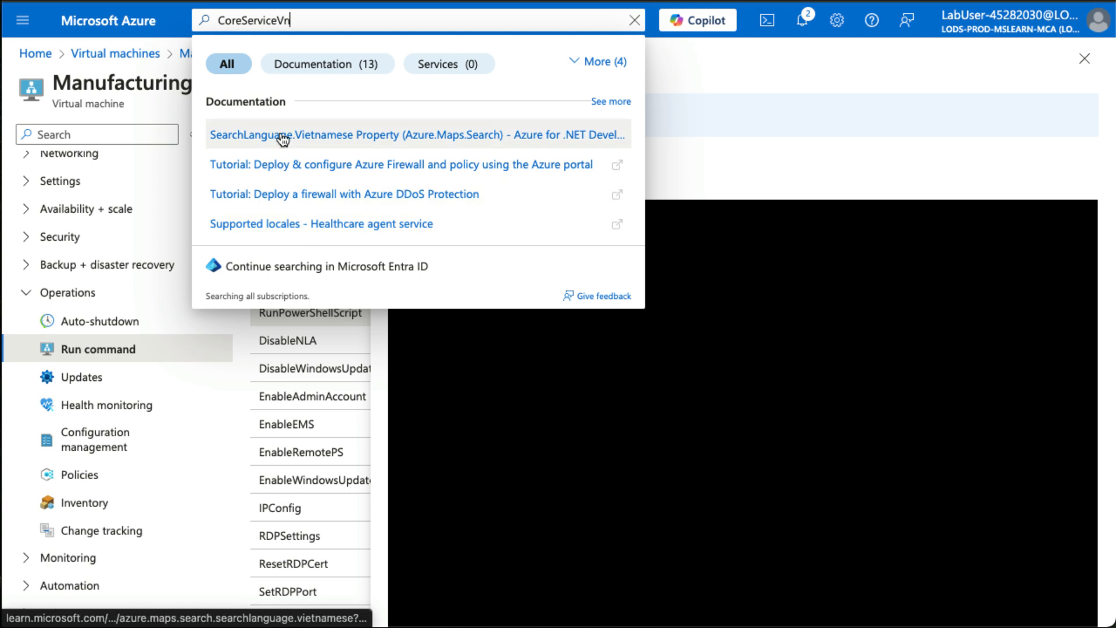
key("Left")
key("Left")
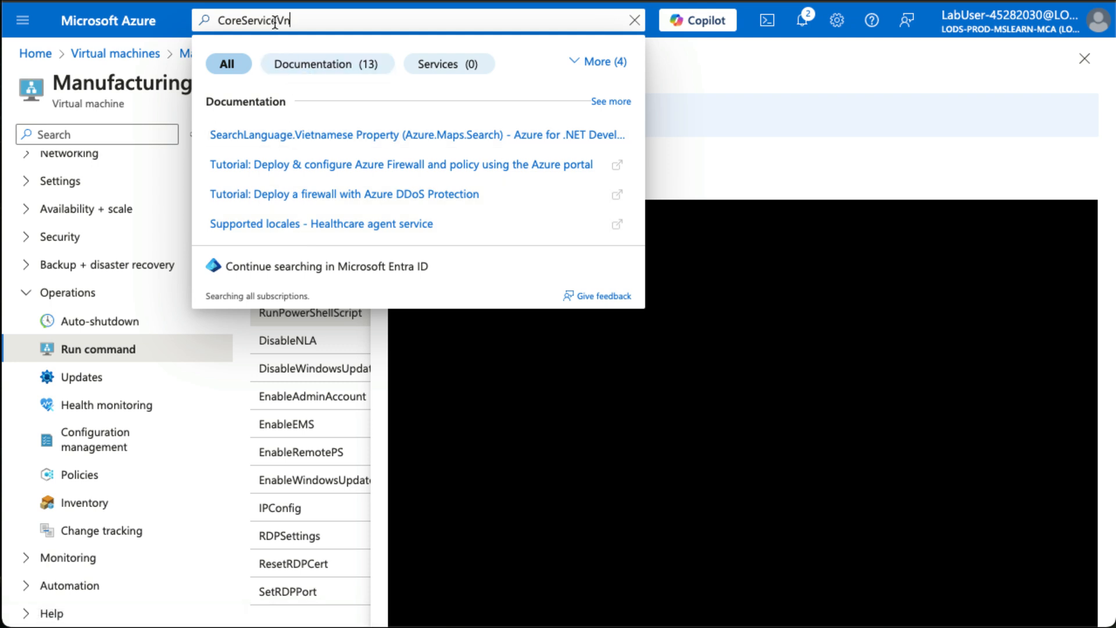
type("s")
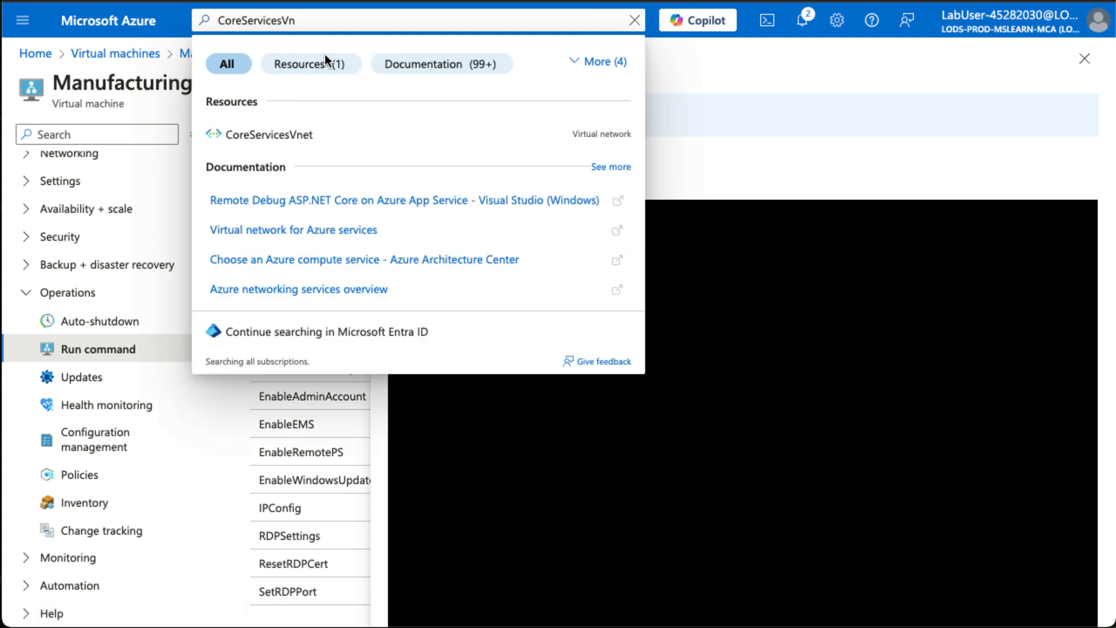
left_click(300, 130)
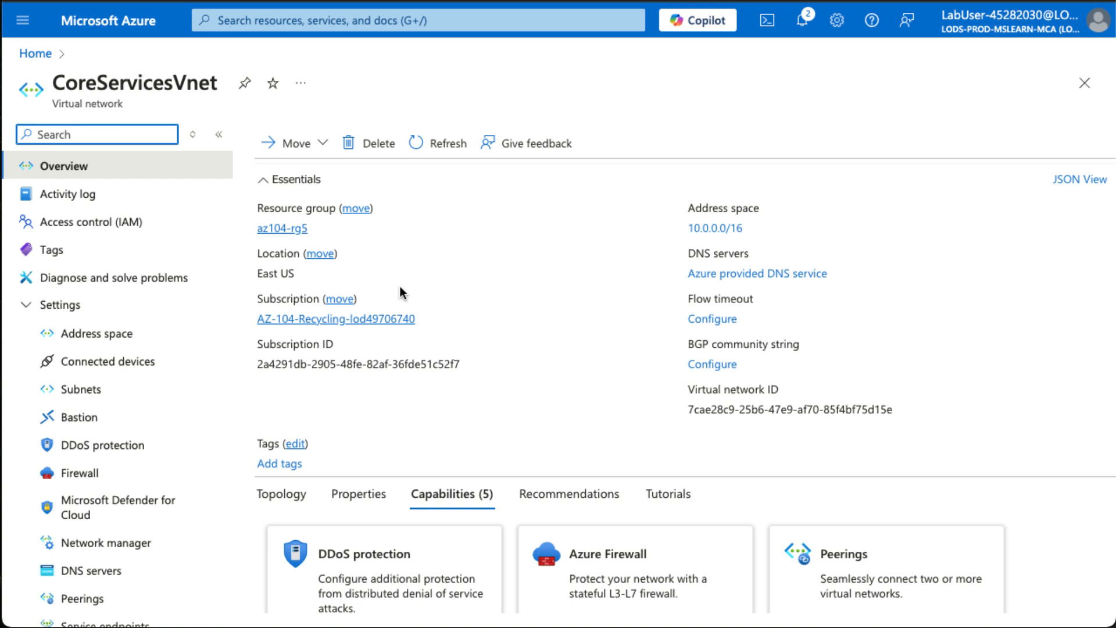
Add a subnet named perimeter to CoreServicesVnet, keeping starting address 10.0.1.0 and size /24.
scroll(400, 286, "down", 3)
scroll(391, 229, "up", 3)
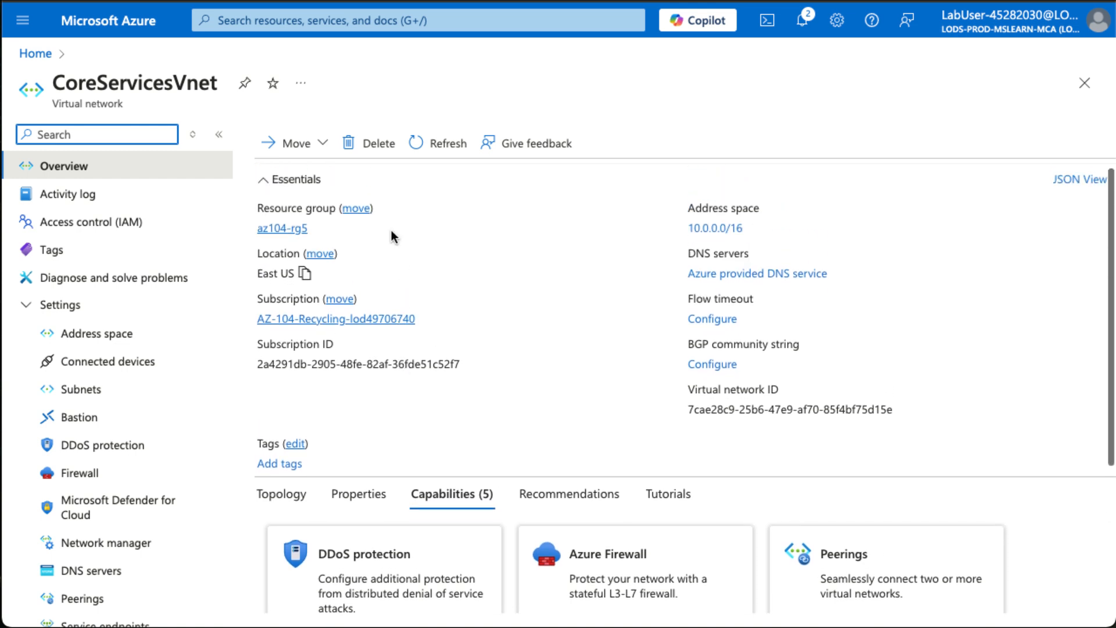
left_click(111, 389)
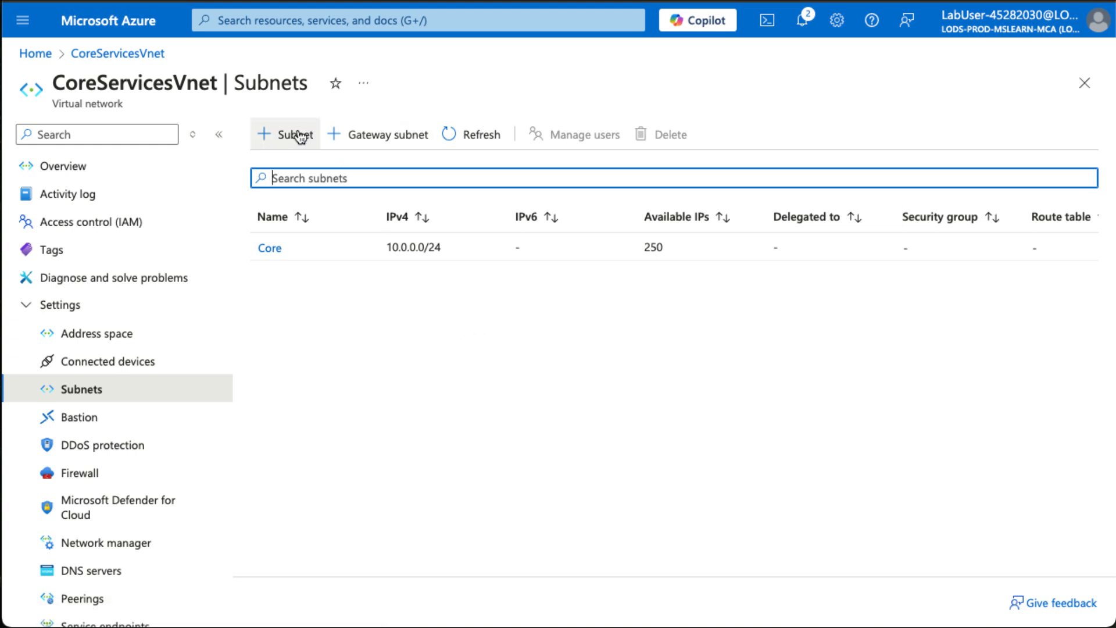
left_click(300, 137)
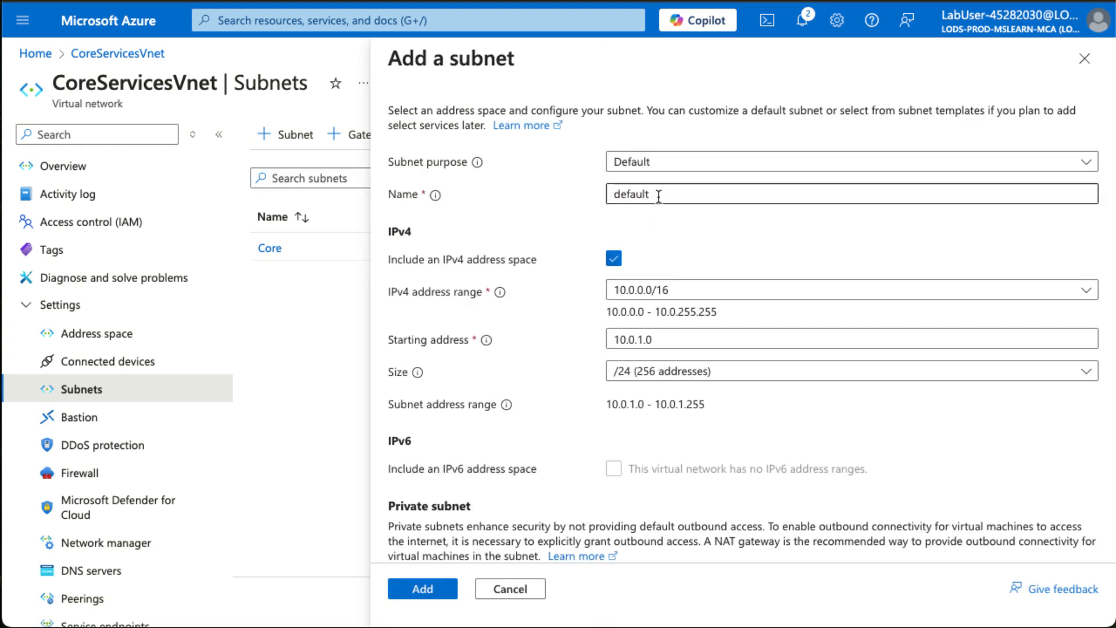
double_click(658, 196)
type("perme")
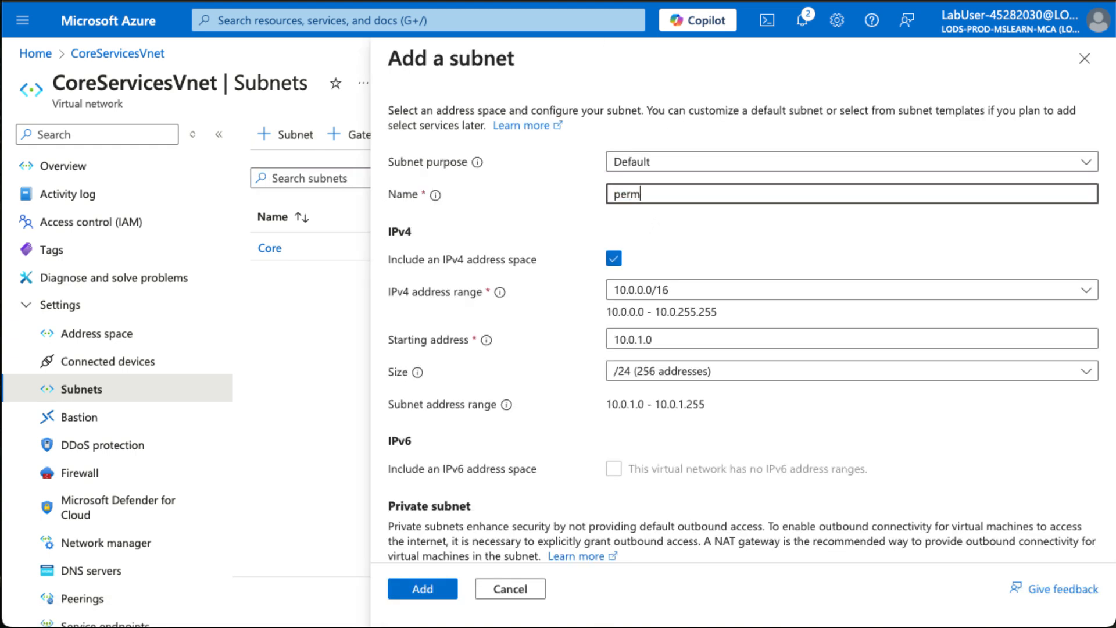
key("BackSpace")
key("BackSpace")
type("imeter")
left_click(696, 338)
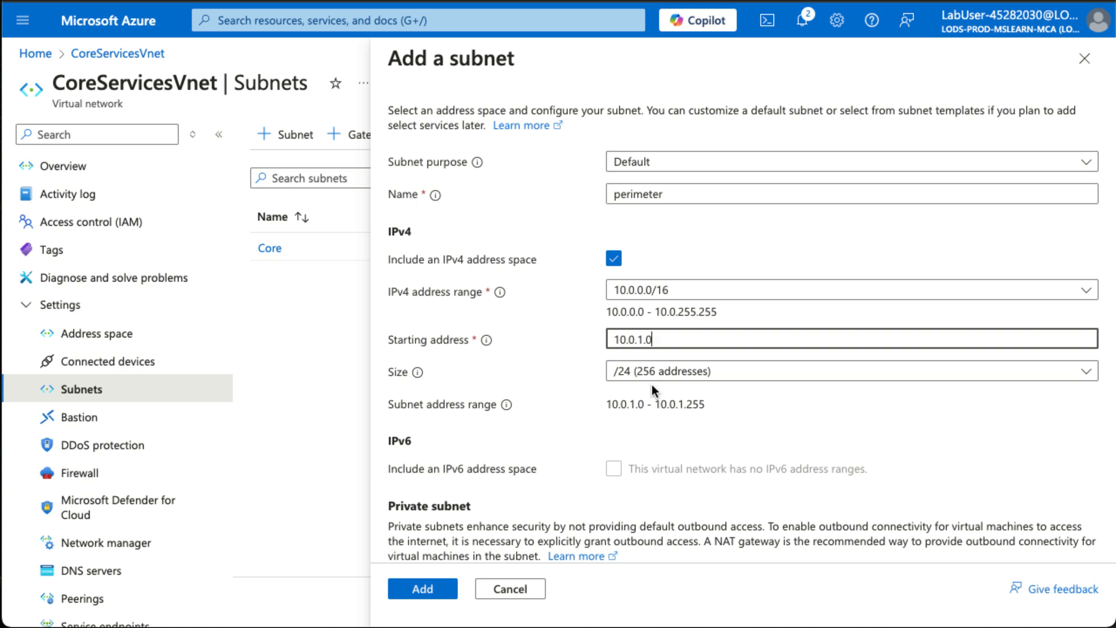
left_click(433, 591)
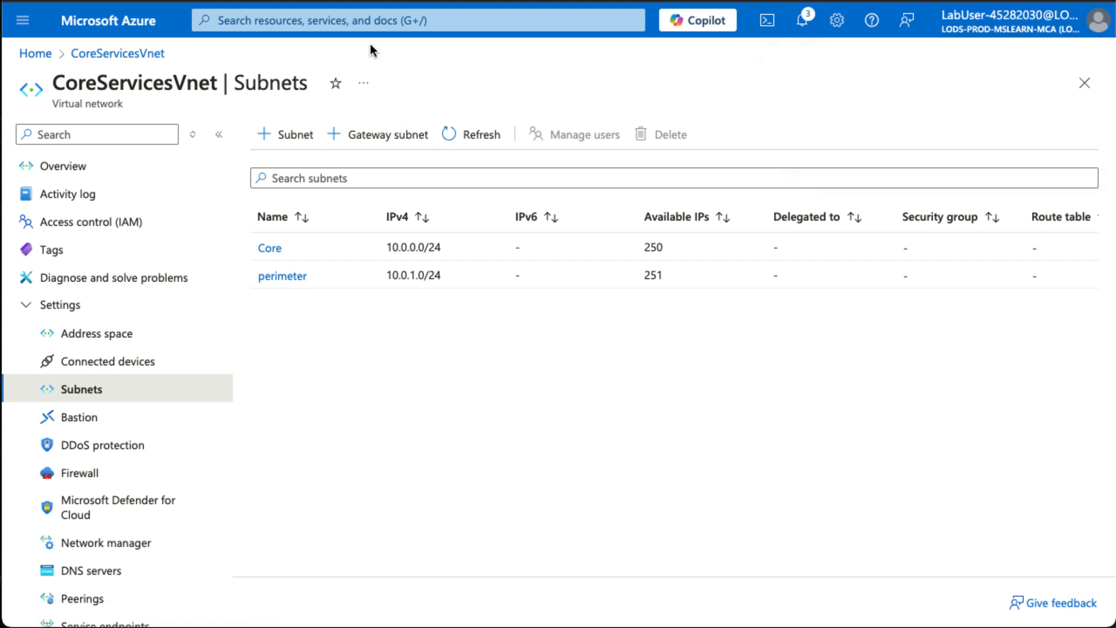
Search the portal for route, open the Route tables service, and start creating a route table.
left_click(371, 21)
type("route")
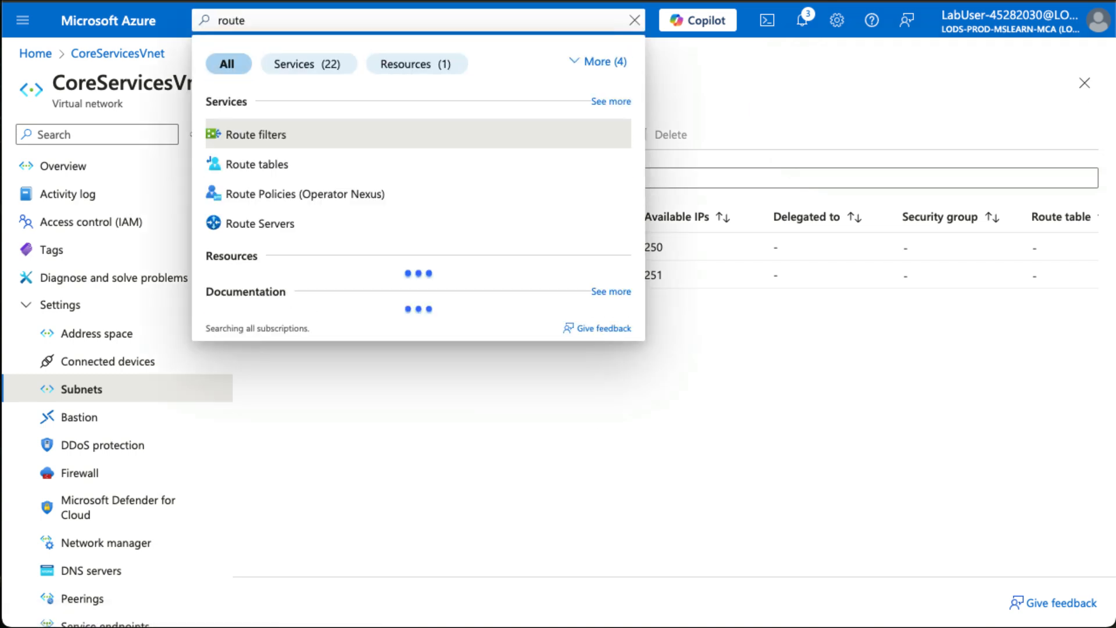
left_click(401, 162)
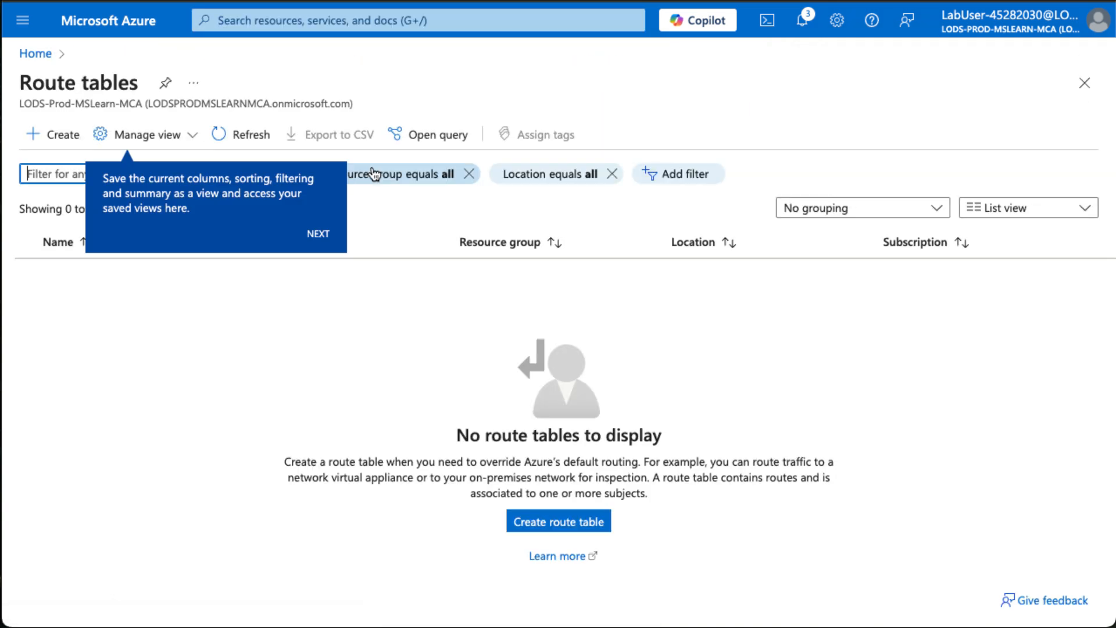
left_click(570, 519)
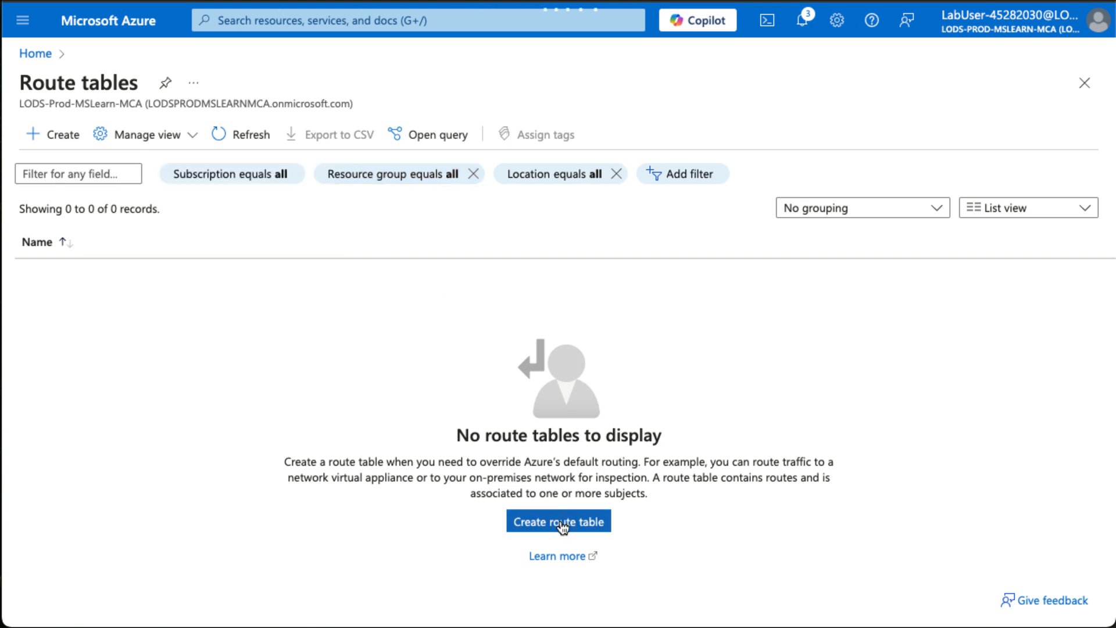
Create a route table named rt-CoreServices in resource group az104-rg5, region East US, with gateway route propagation set to No.
left_click(560, 521)
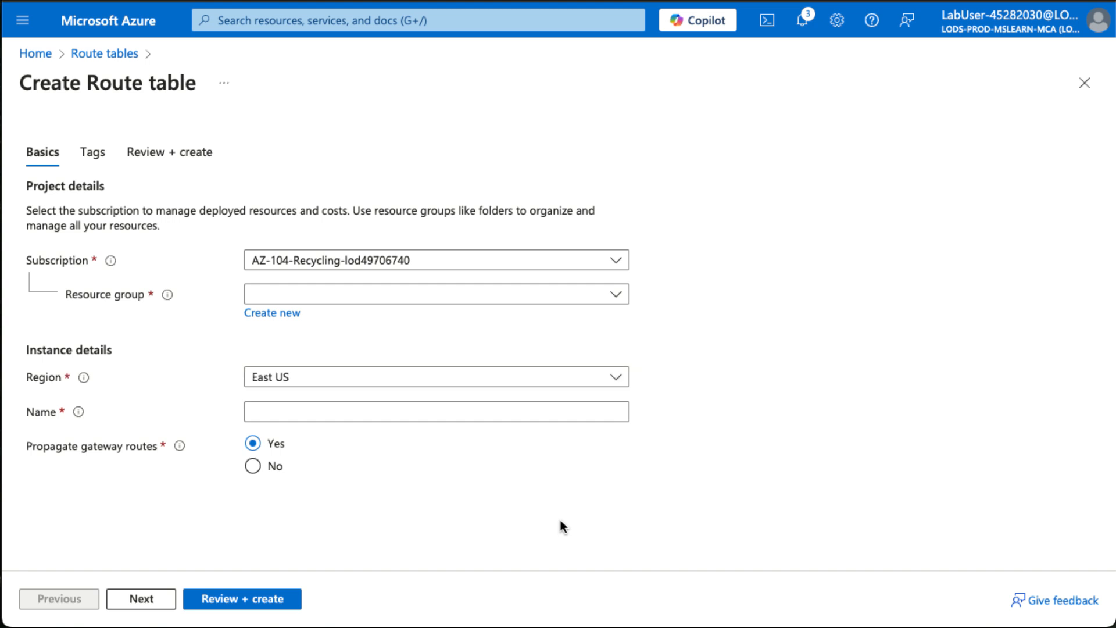
left_click(509, 296)
left_click(386, 357)
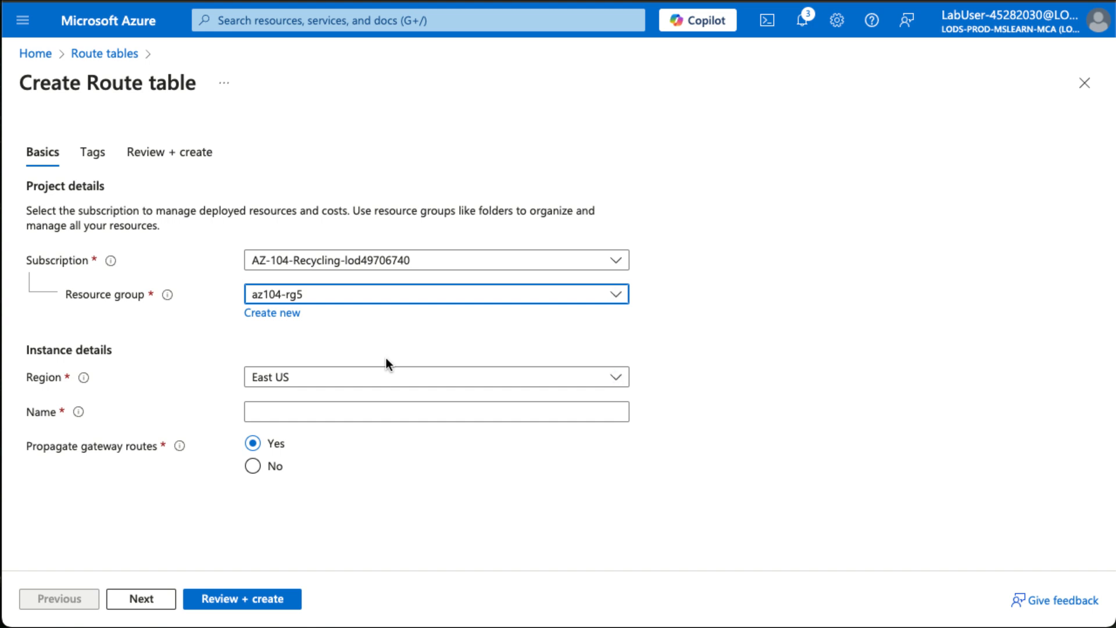
left_click(311, 411)
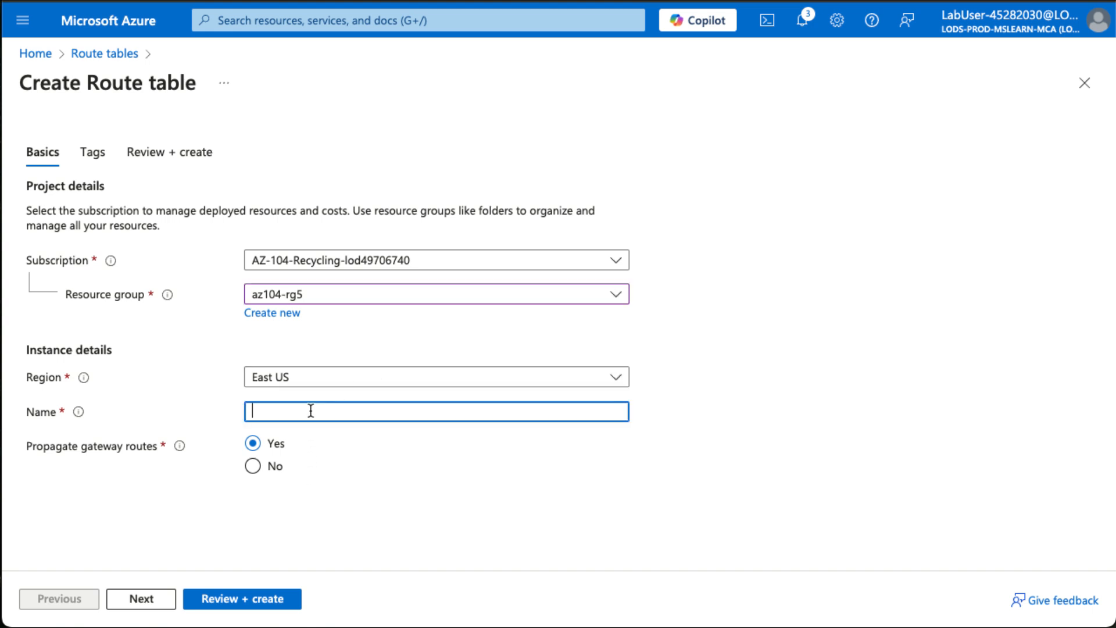
type("rt-CoreServices")
left_click(252, 466)
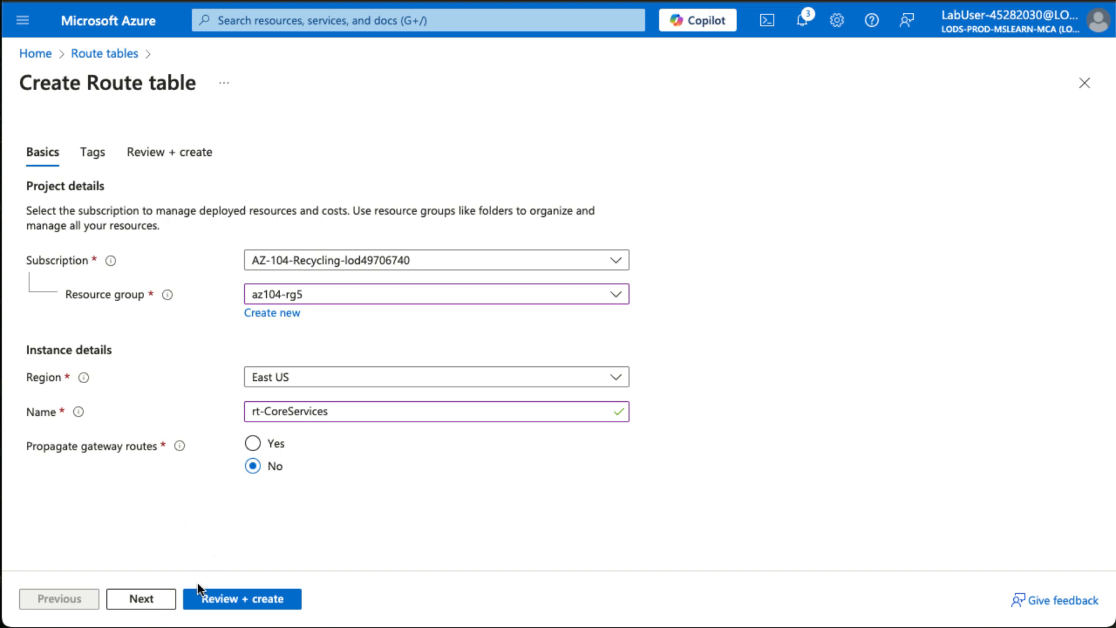
left_click(169, 603)
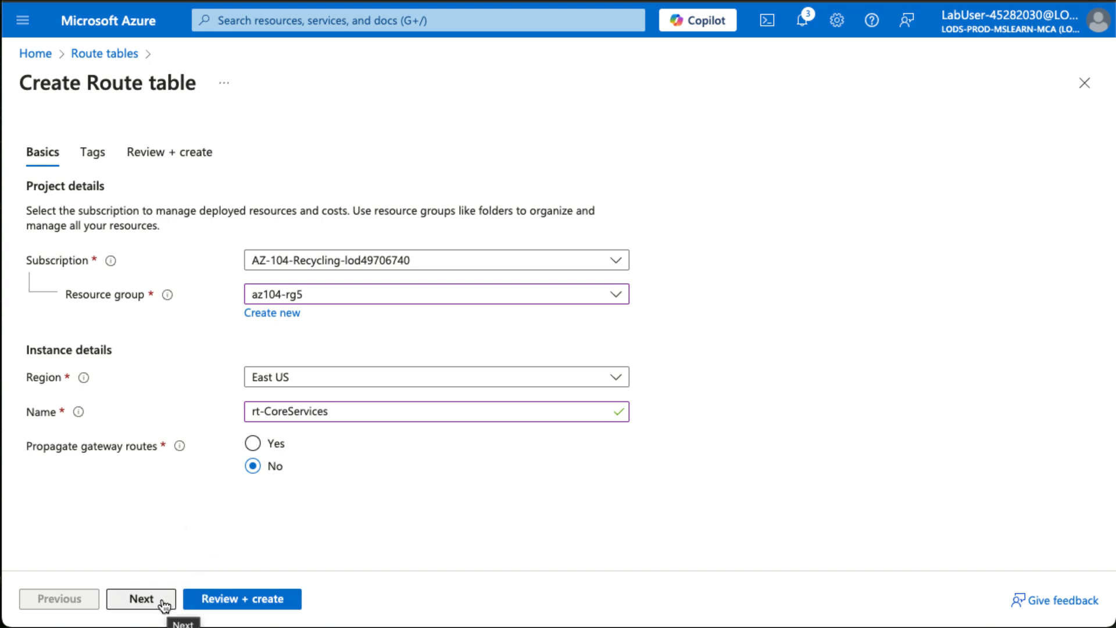
left_click(227, 605)
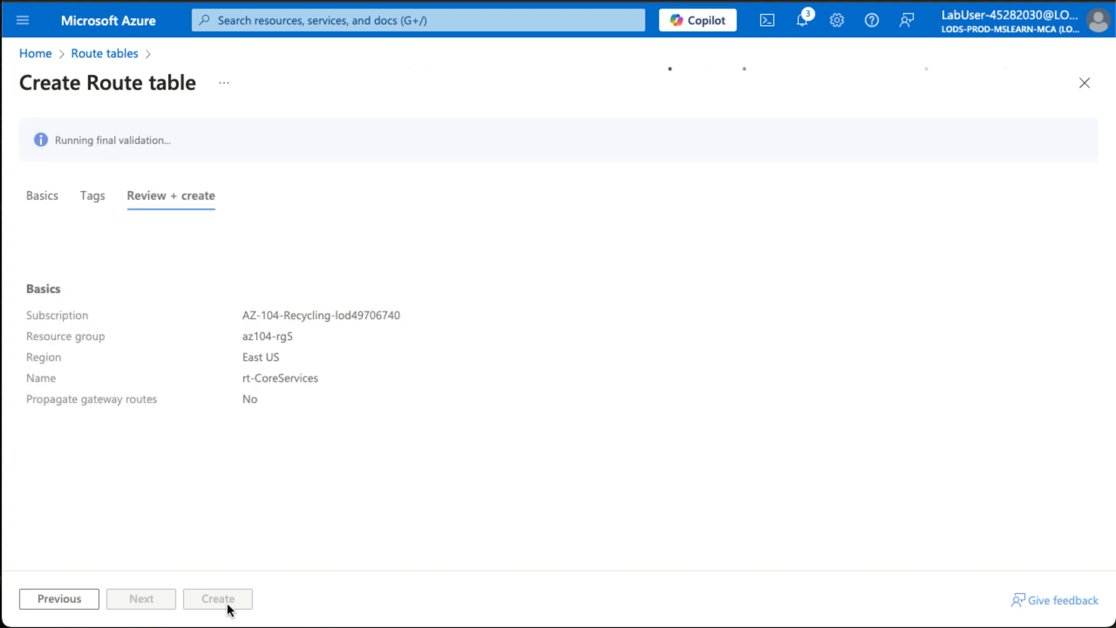
left_click(216, 599)
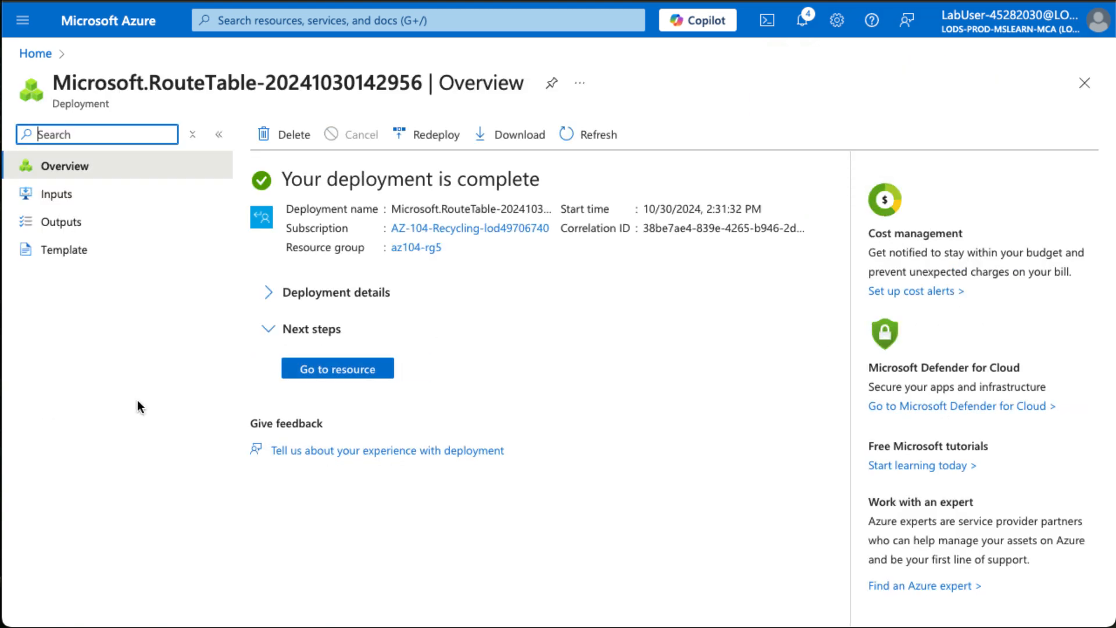
Open the deployed route table's routes and start adding a route named PerimetertoCore.
left_click(355, 371)
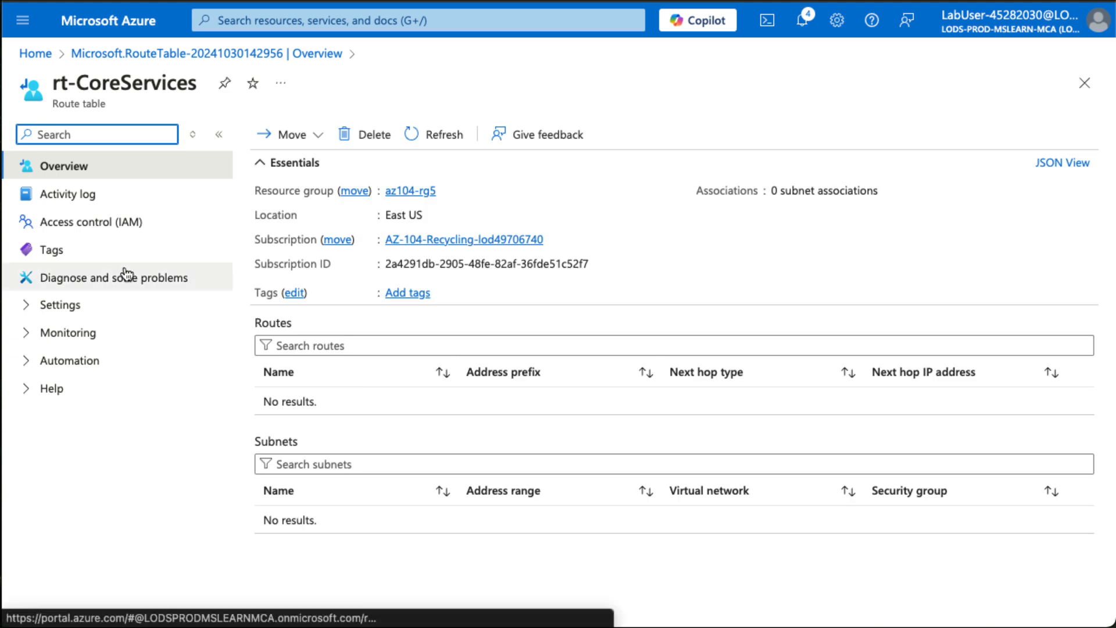
left_click(97, 307)
left_click(87, 366)
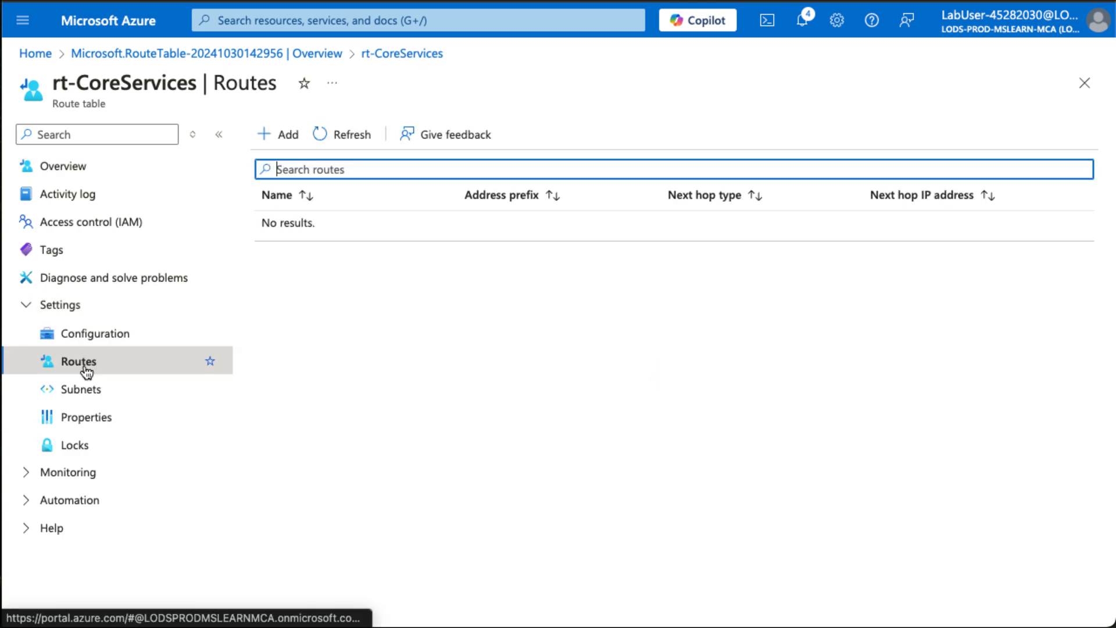
left_click(281, 145)
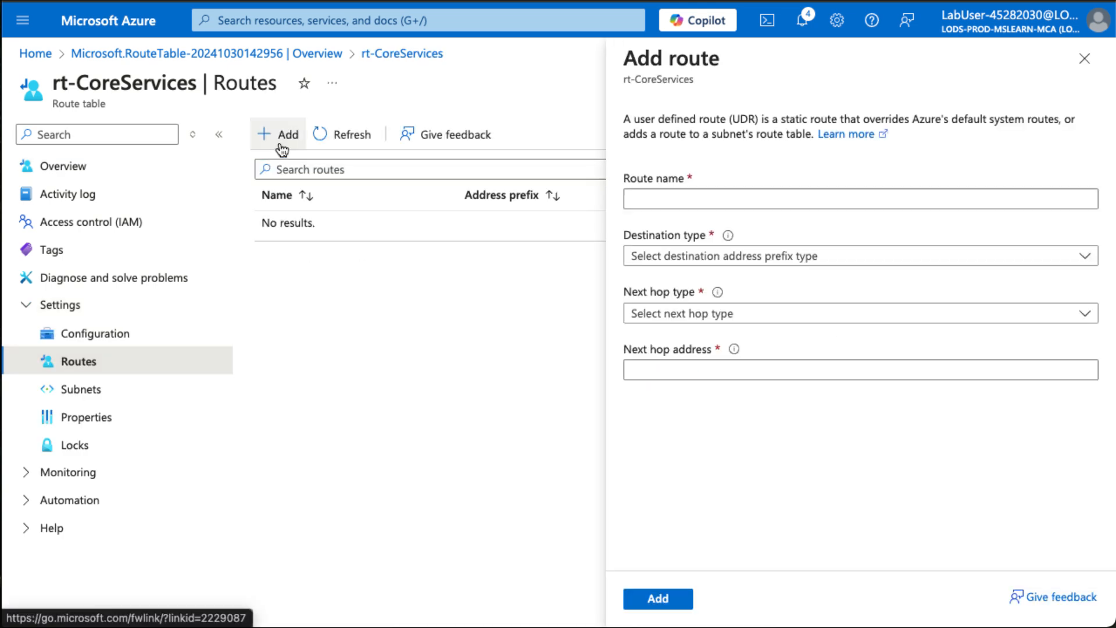
left_click(899, 200)
type("Permit")
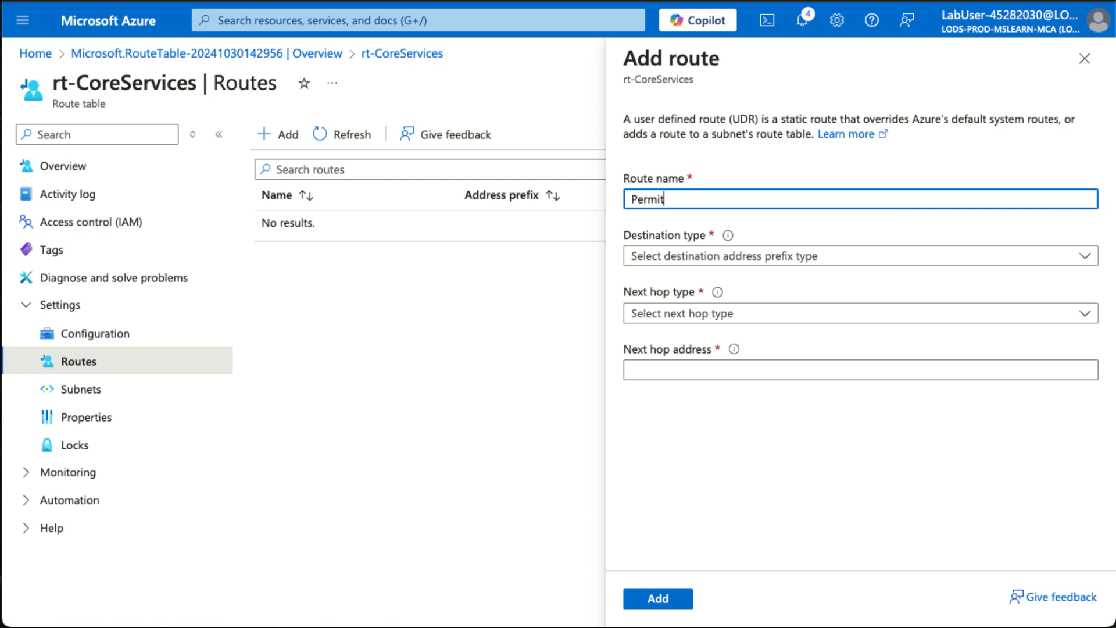
key("BackSpace")
key("BackSpace")
key("BackSpace")
type("imeter")
key("BackSpace")
type("toCore")
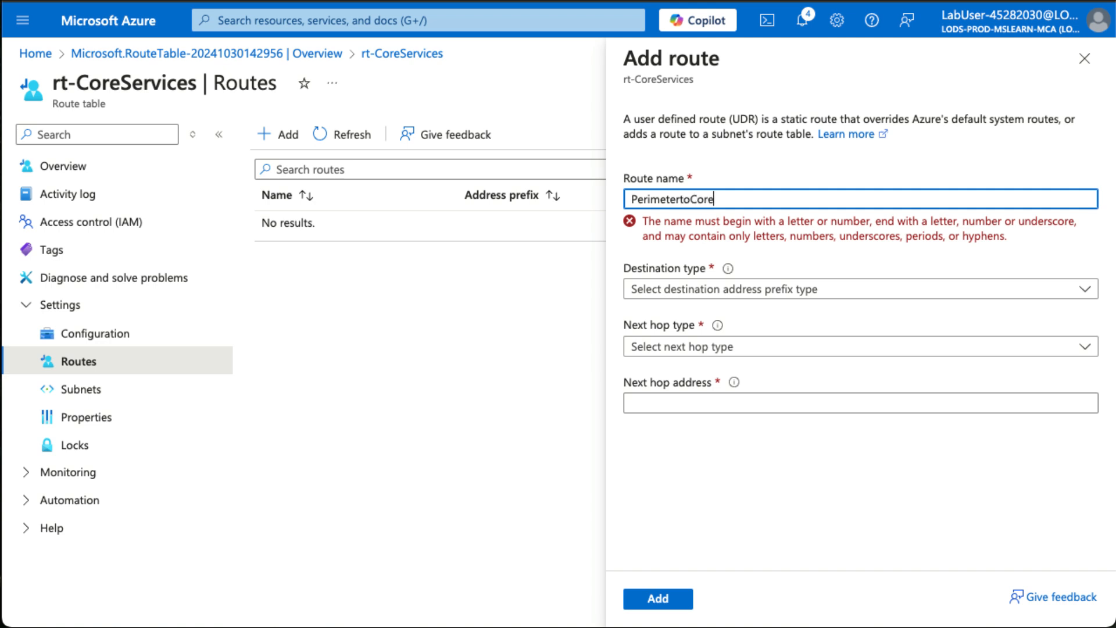
key("Tab")
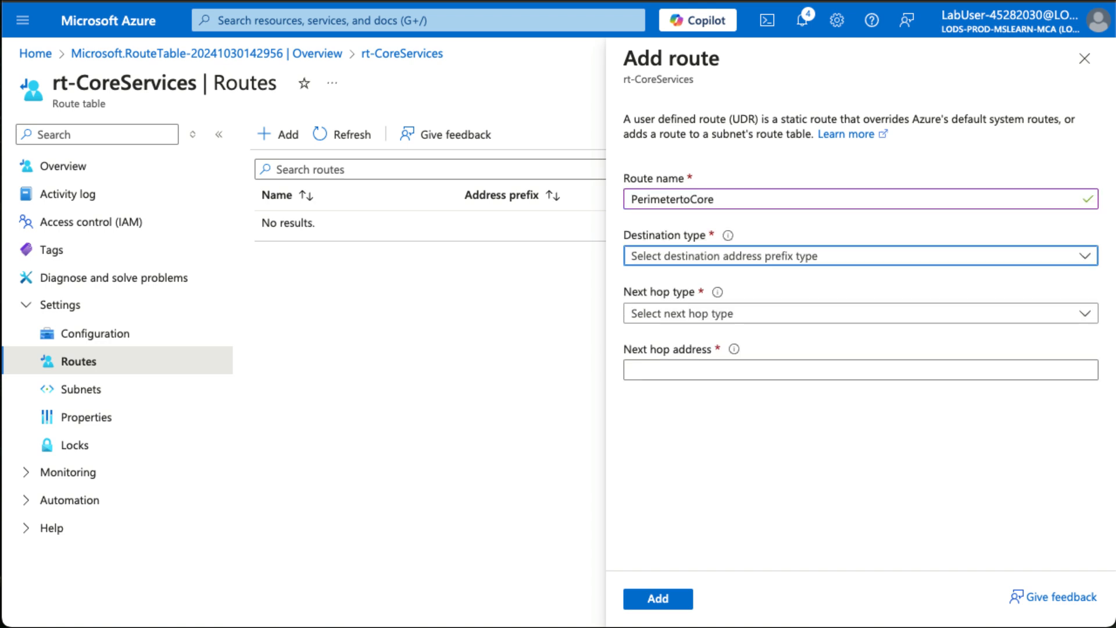
Set the route's destination type to IP Addresses with the destination range 10.0.0.0/16.
left_click(752, 268)
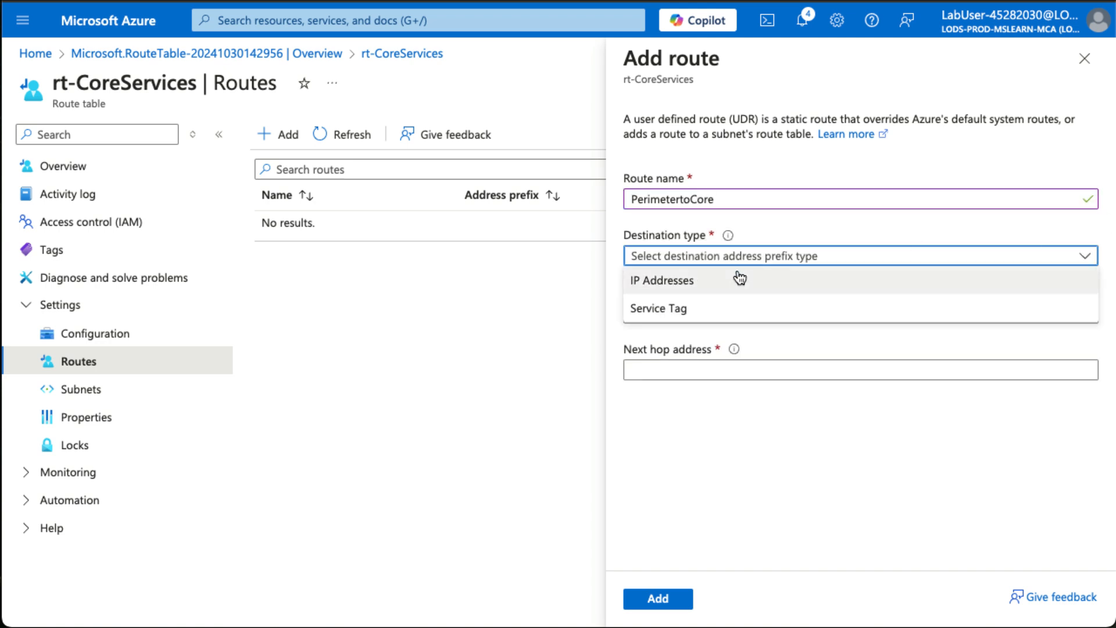
left_click(716, 285)
left_click(698, 314)
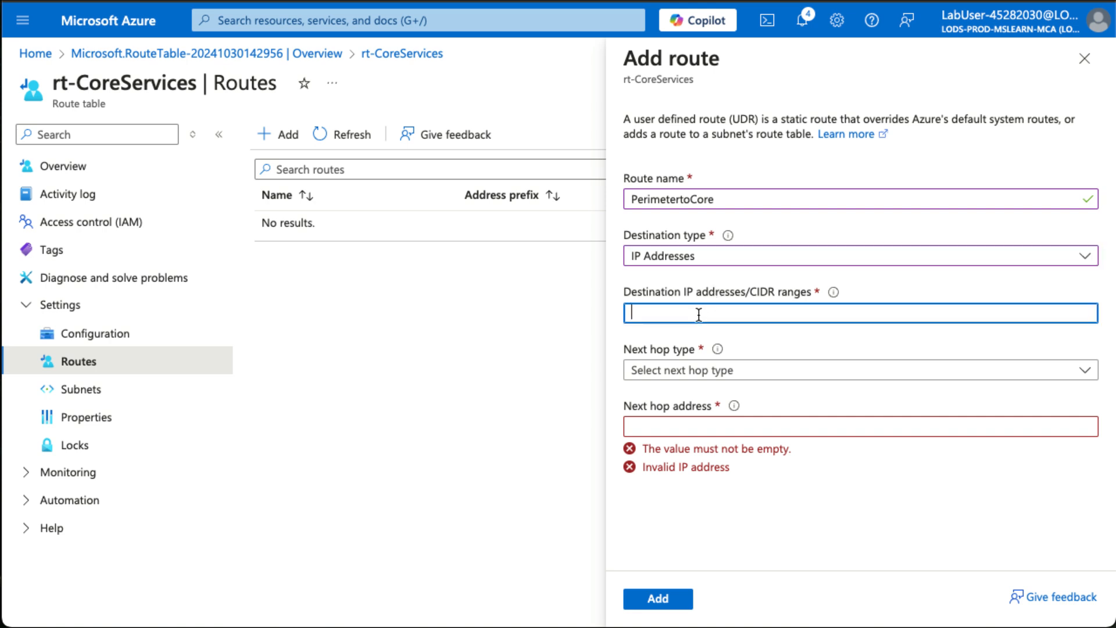
type("10.0.0")
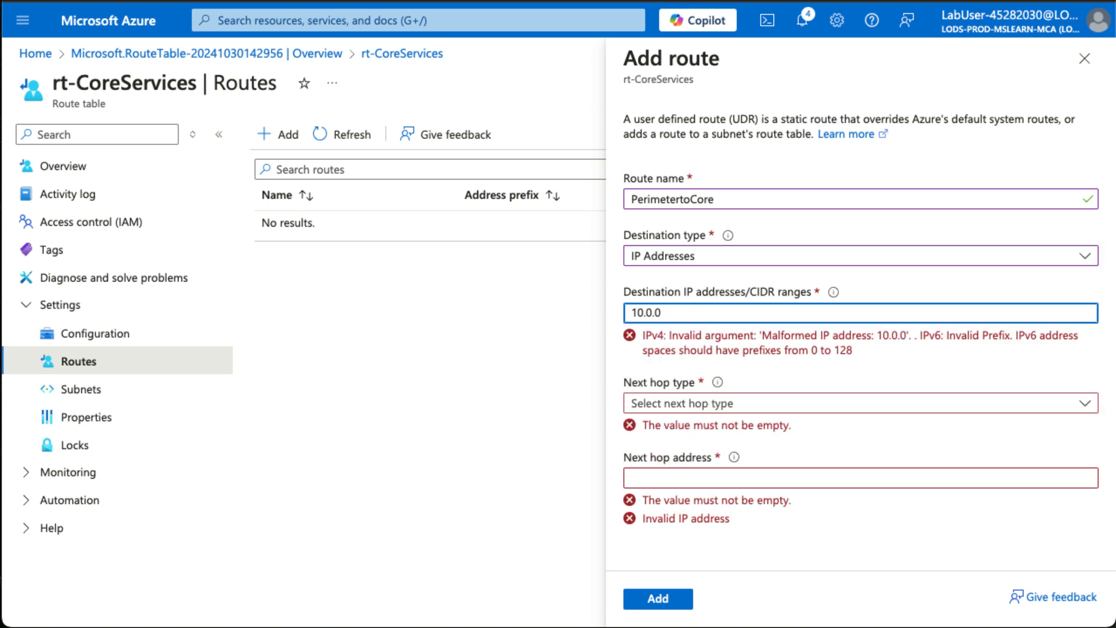
type(".0/16")
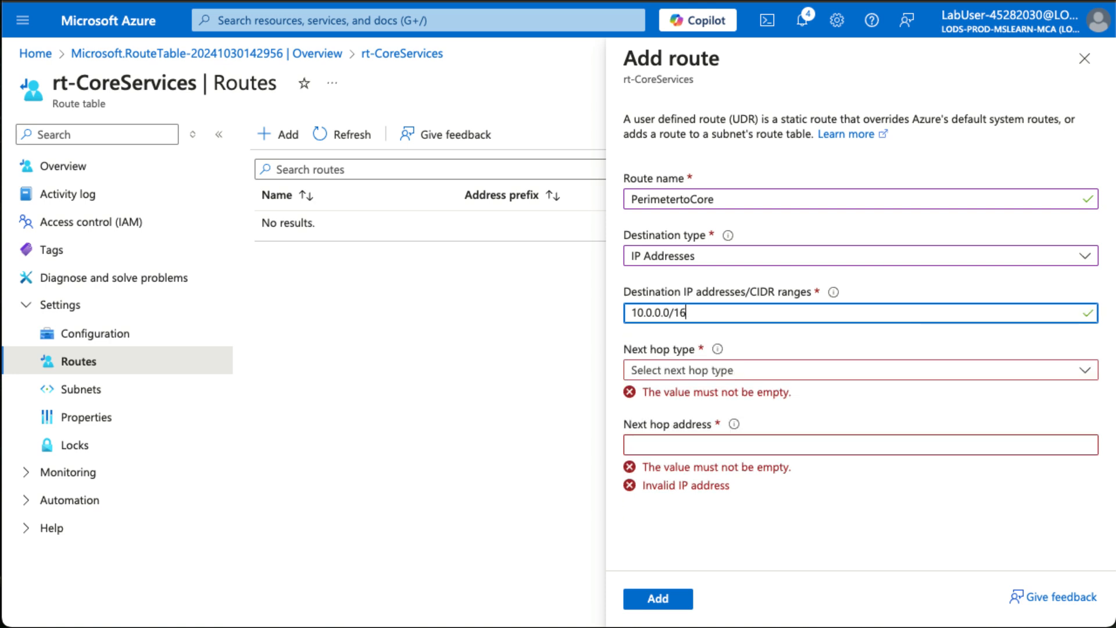
key("Tab")
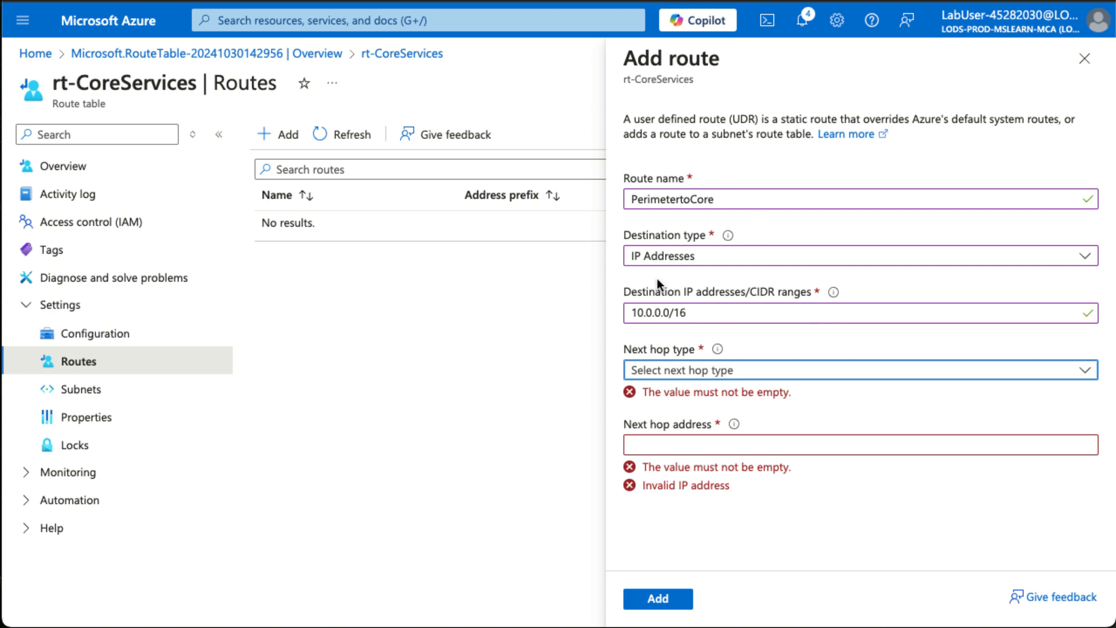
Set the next hop type to Virtual appliance with address 10.0.1.7 and add the route.
left_click(721, 374)
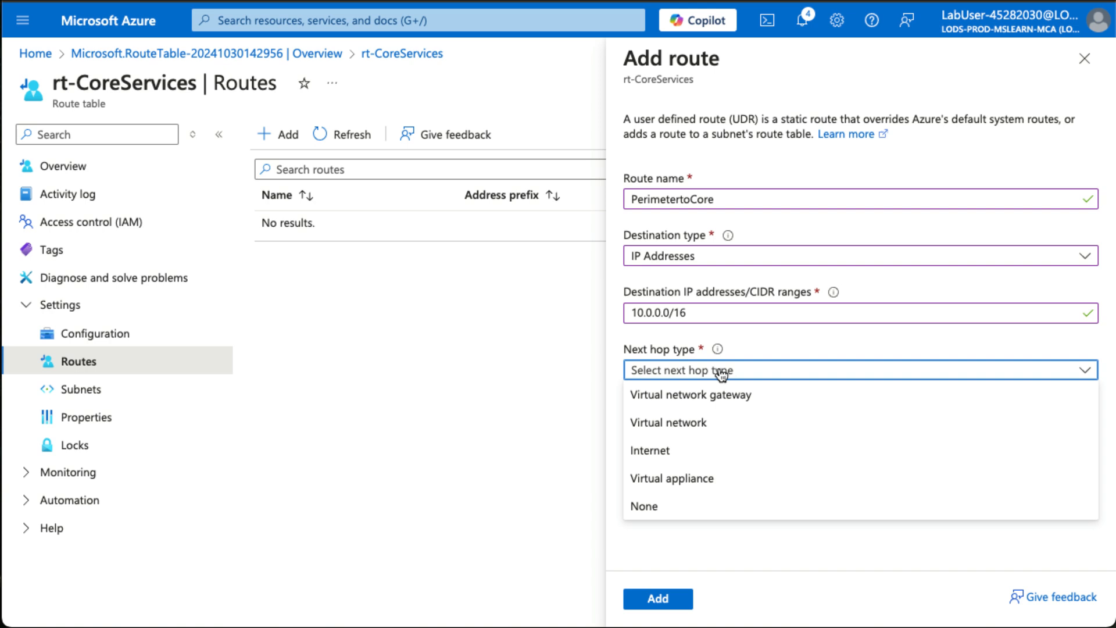
left_click(725, 482)
left_click(692, 426)
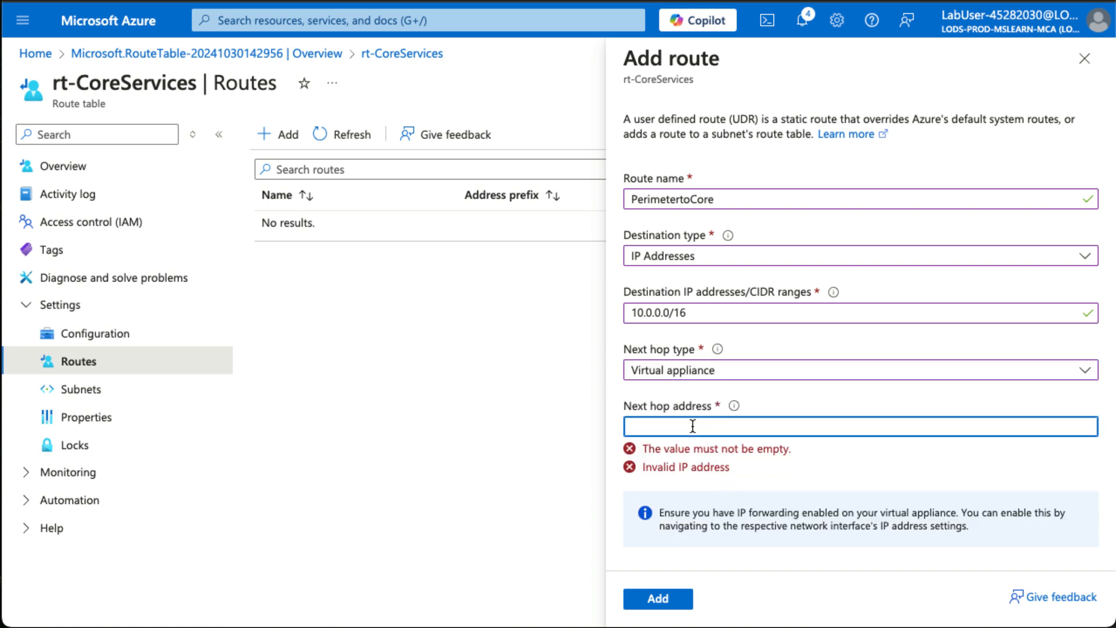
type("10.1")
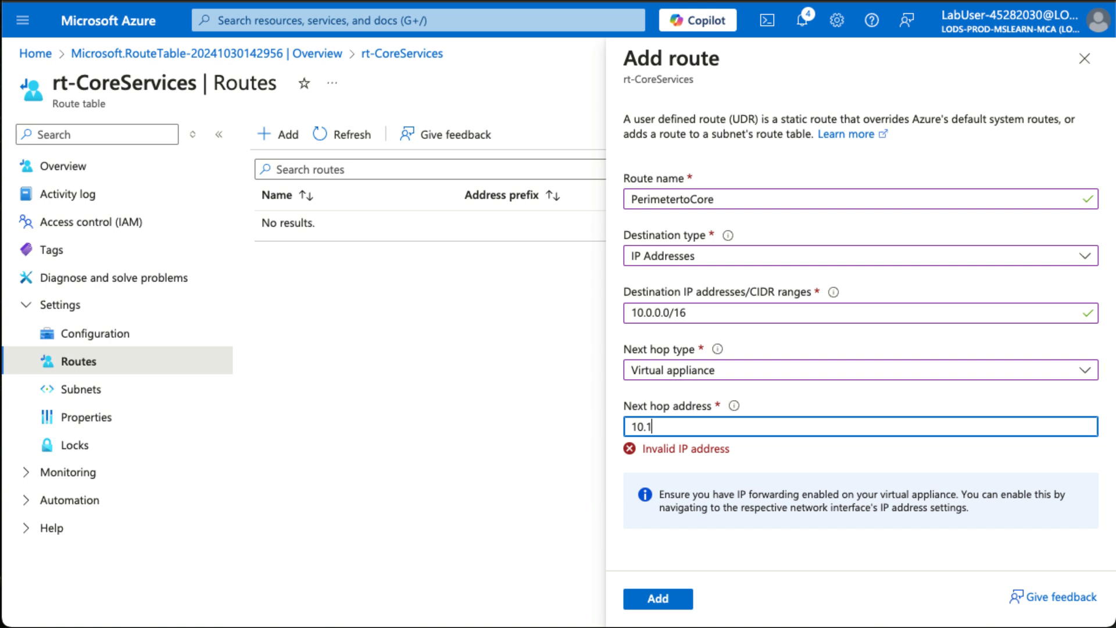
type("0.1.7")
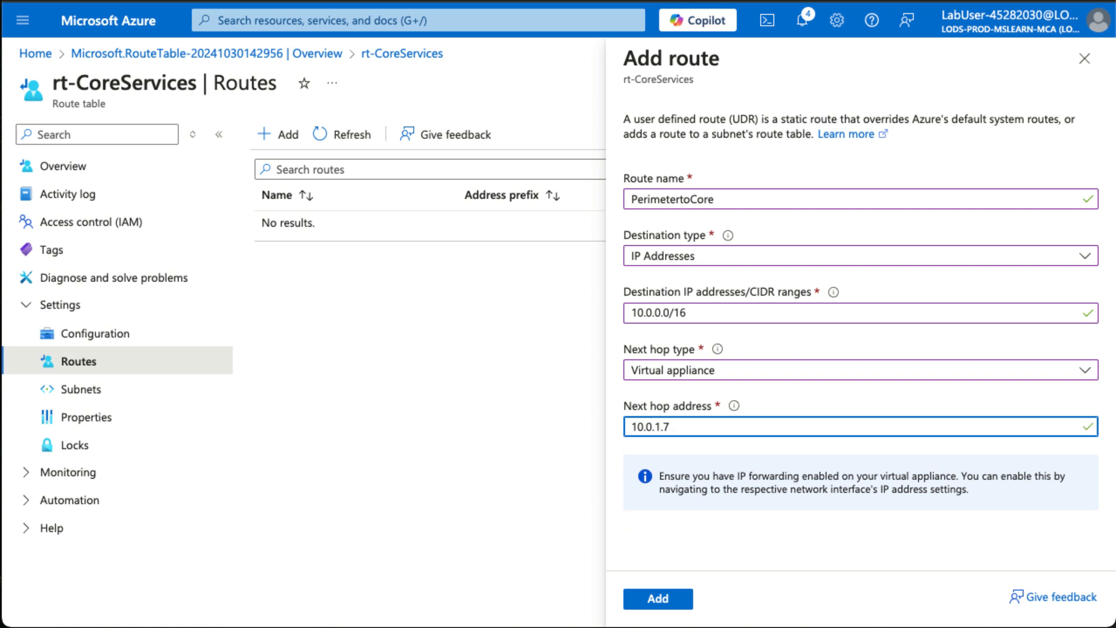
left_click(678, 596)
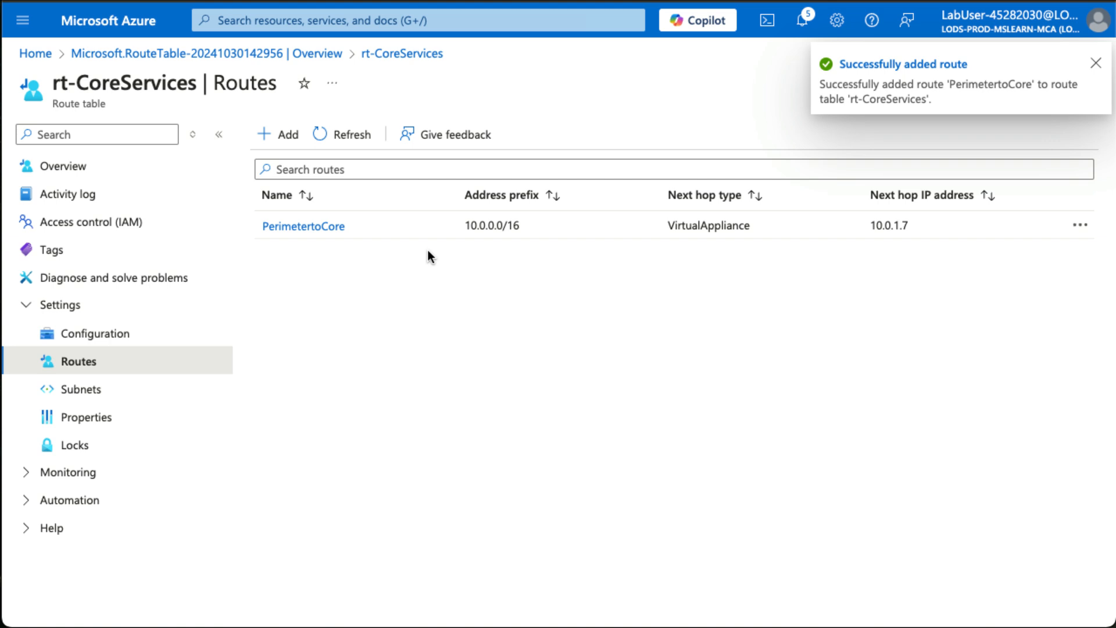
Associate the Core subnet of CoreServicesVnet (az104-rg5) with the route table.
left_click(111, 389)
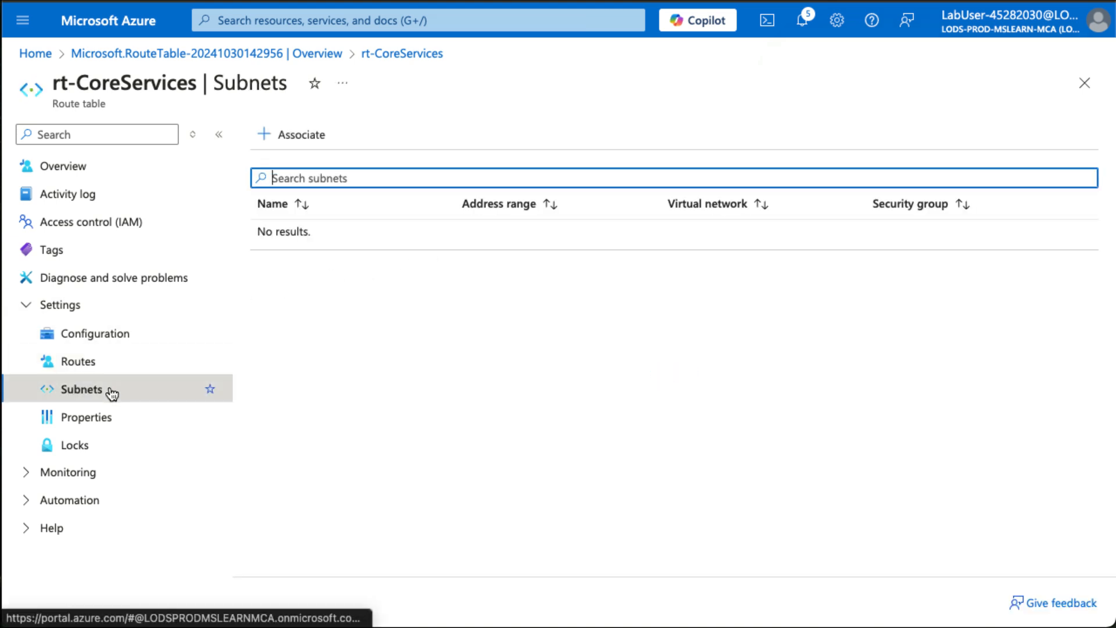
left_click(295, 137)
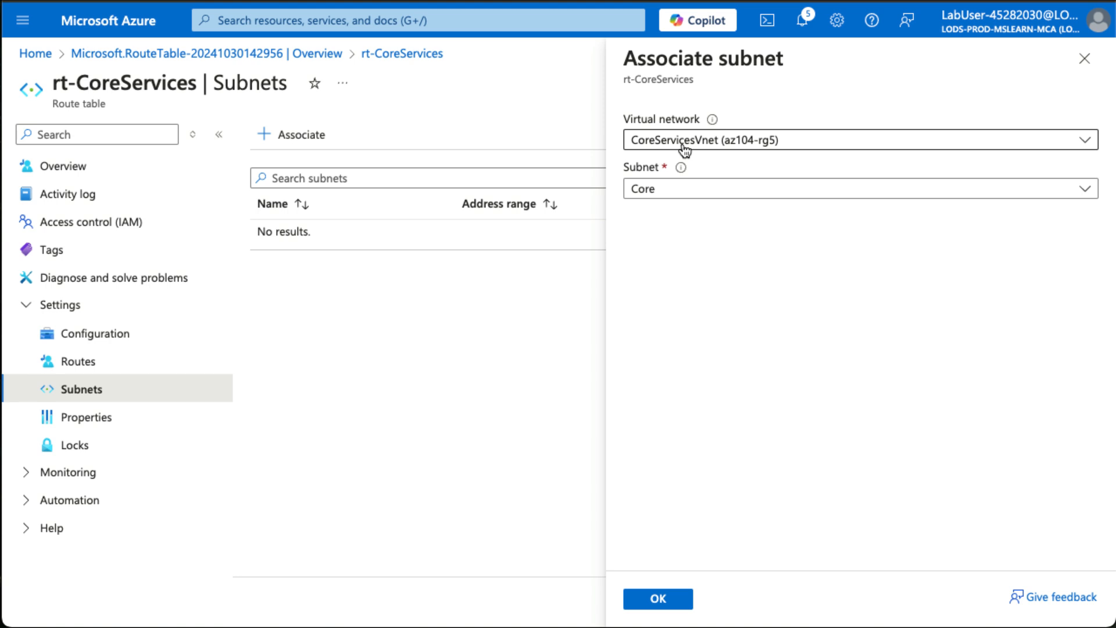
left_click(766, 193)
left_click(673, 284)
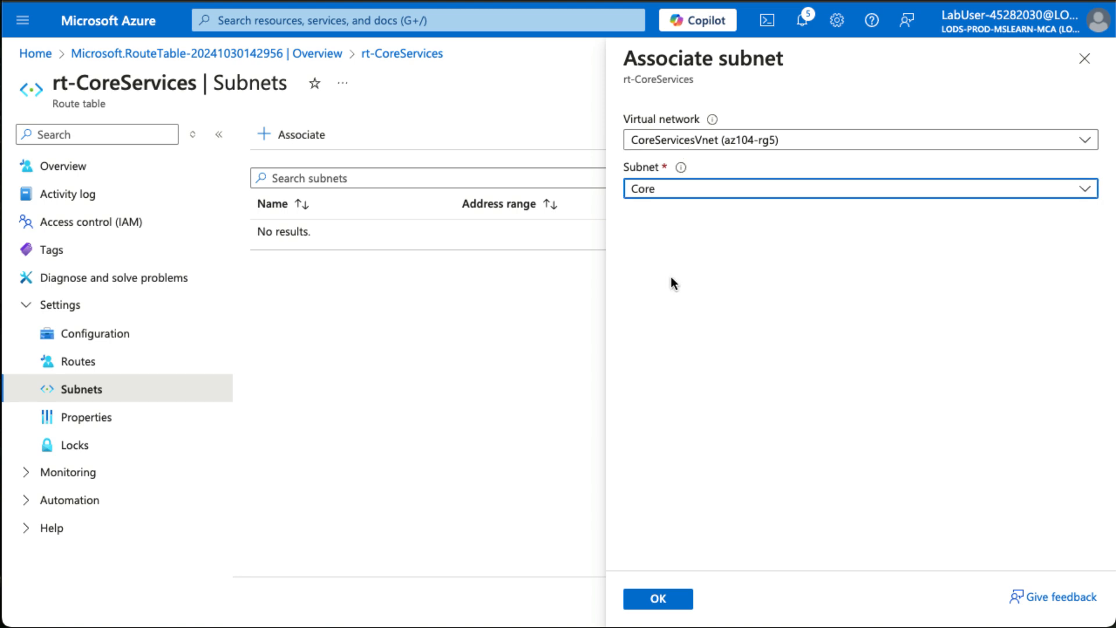
left_click(658, 599)
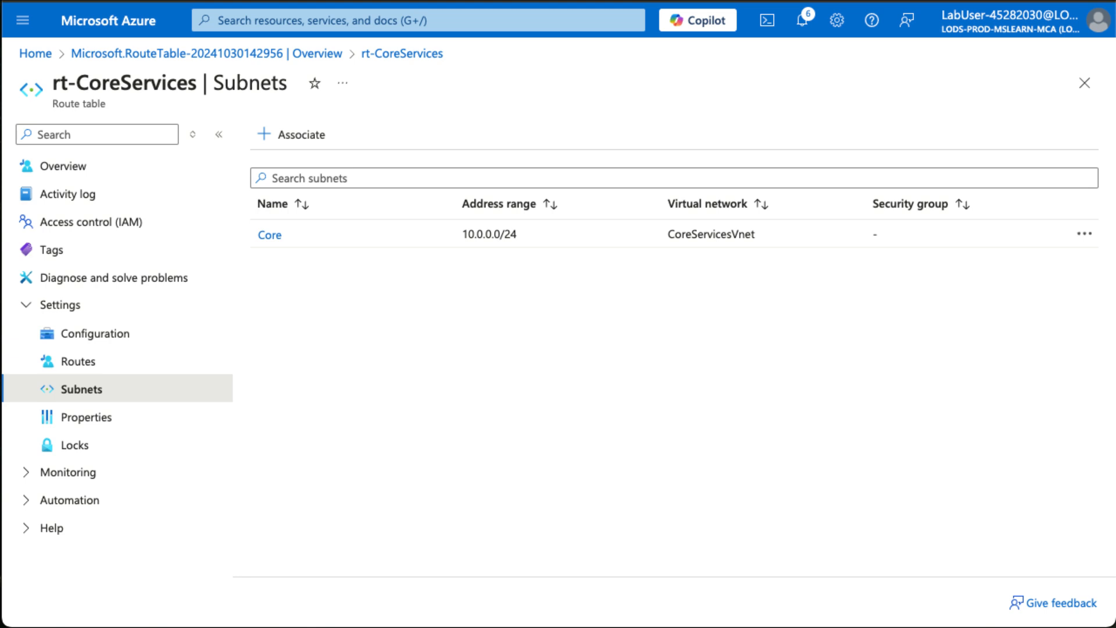
Search the portal for rg and open the resource group az104-rg5.
left_click(340, 20)
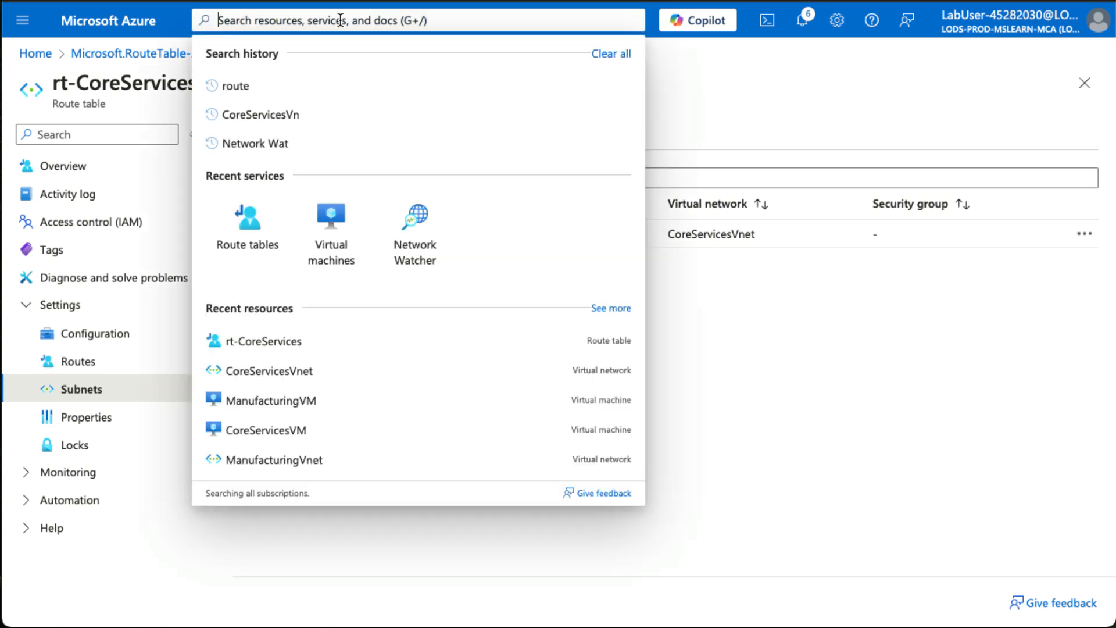
type("rg")
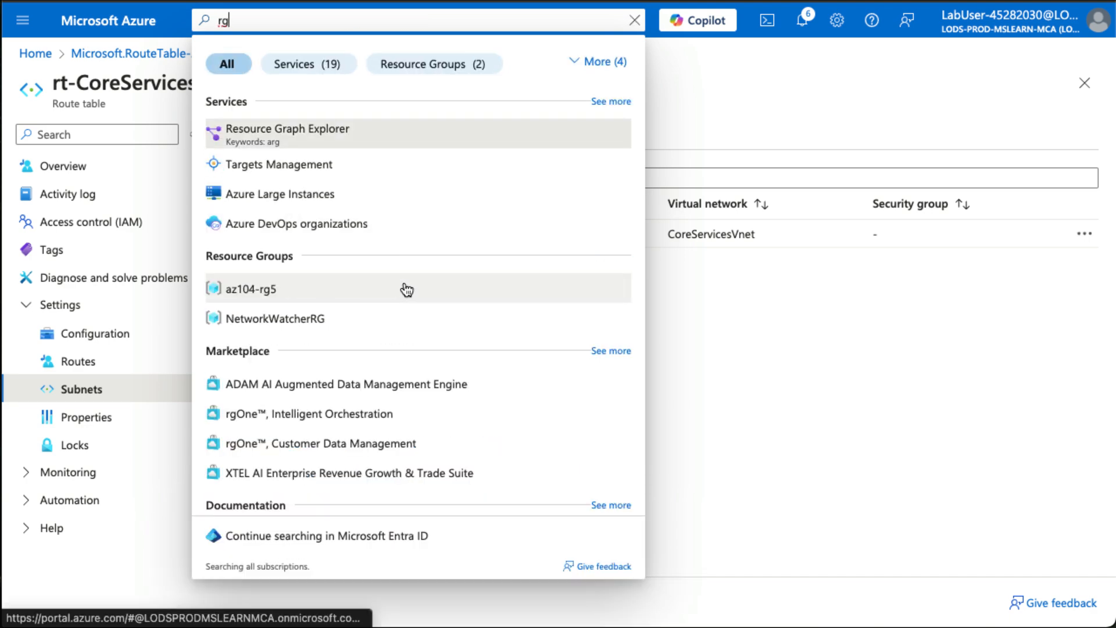
left_click(403, 289)
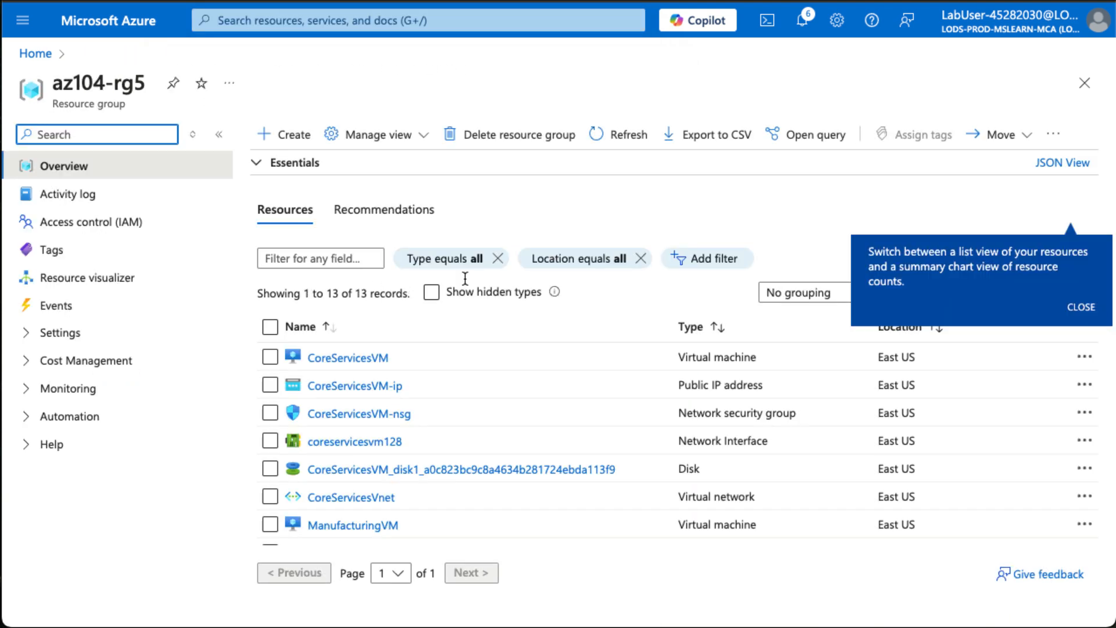
Delete the resource group az104-rg5, applying force delete to its virtual machines and entering its name as confirmation.
left_click(542, 139)
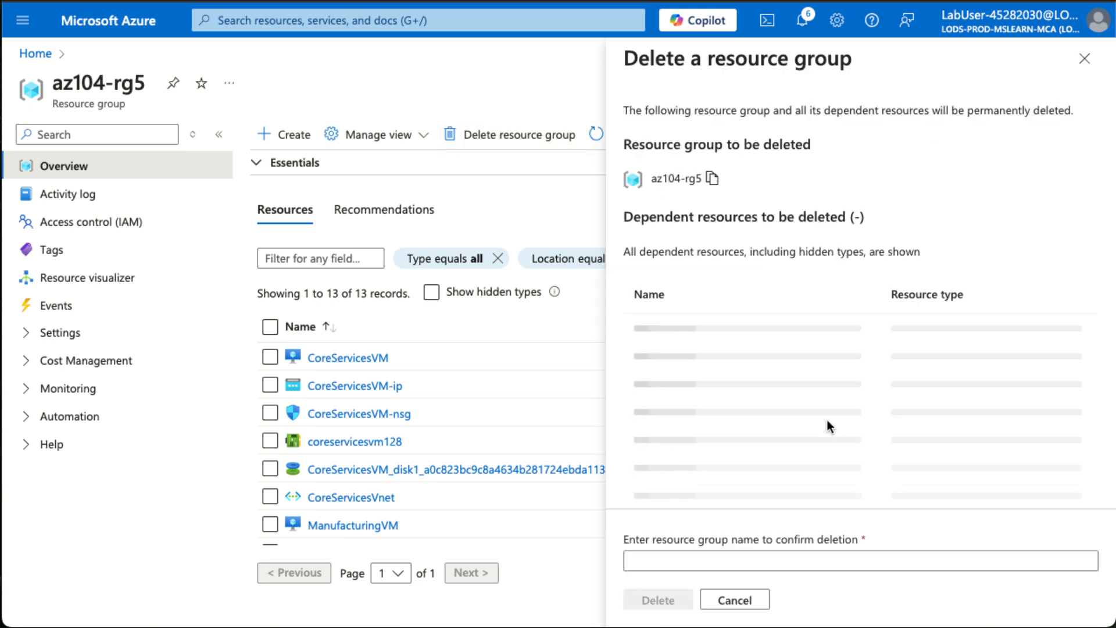
left_click(736, 513)
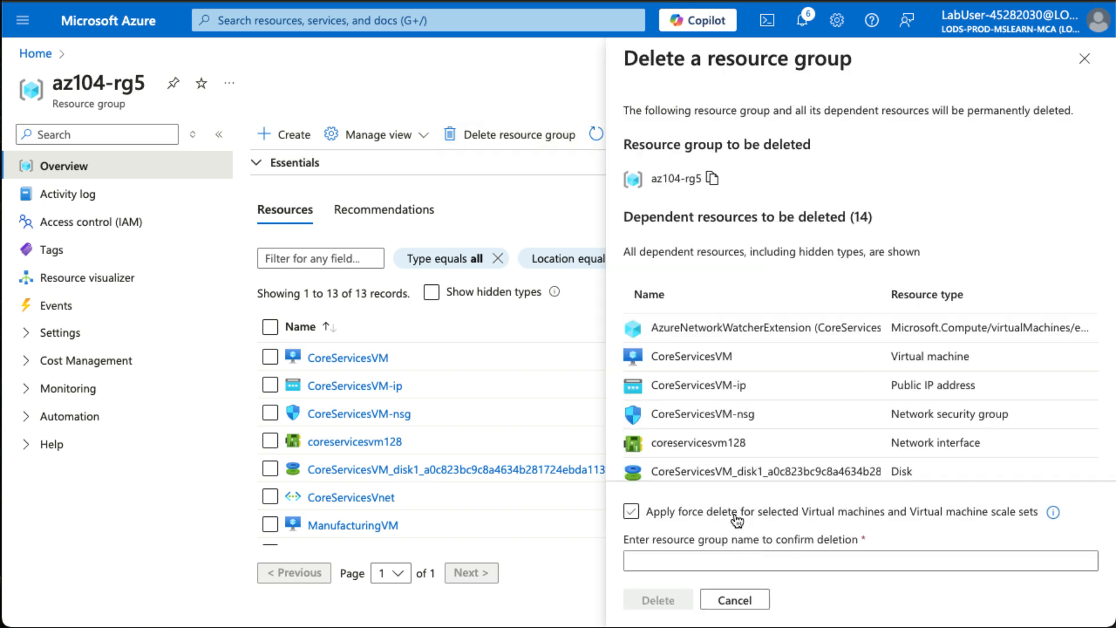
left_click(747, 562)
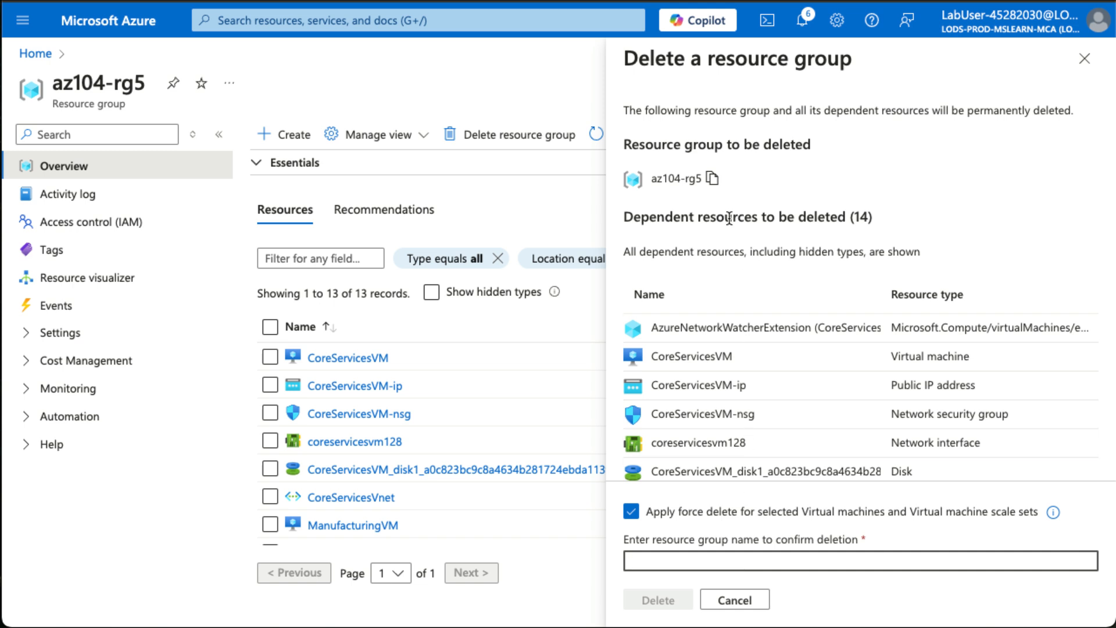
type("az104-rg5")
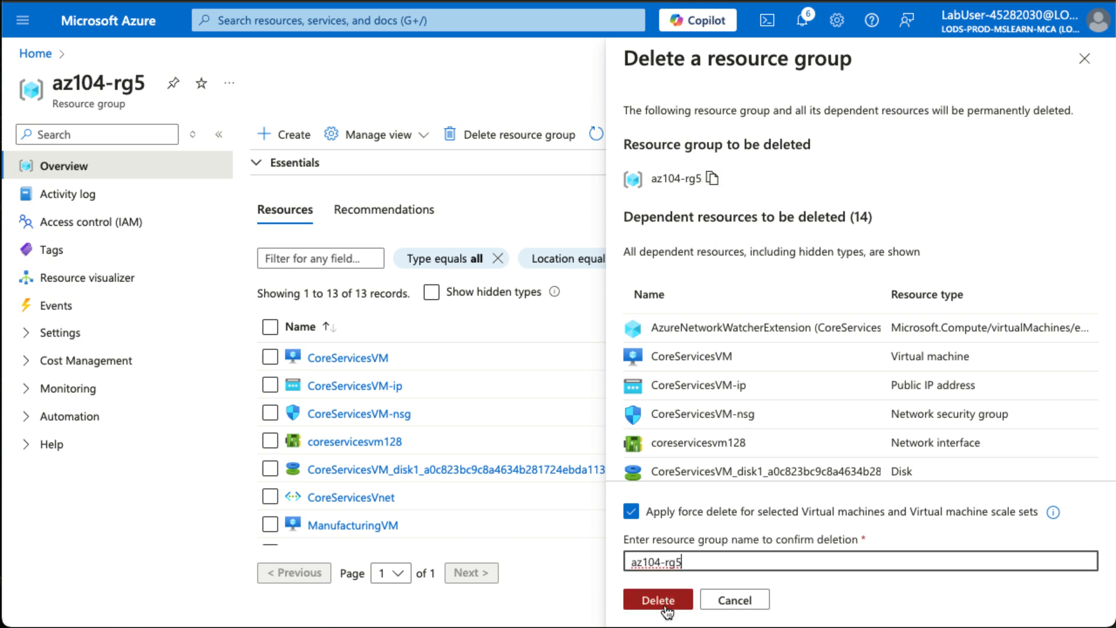
left_click(664, 604)
left_click(866, 413)
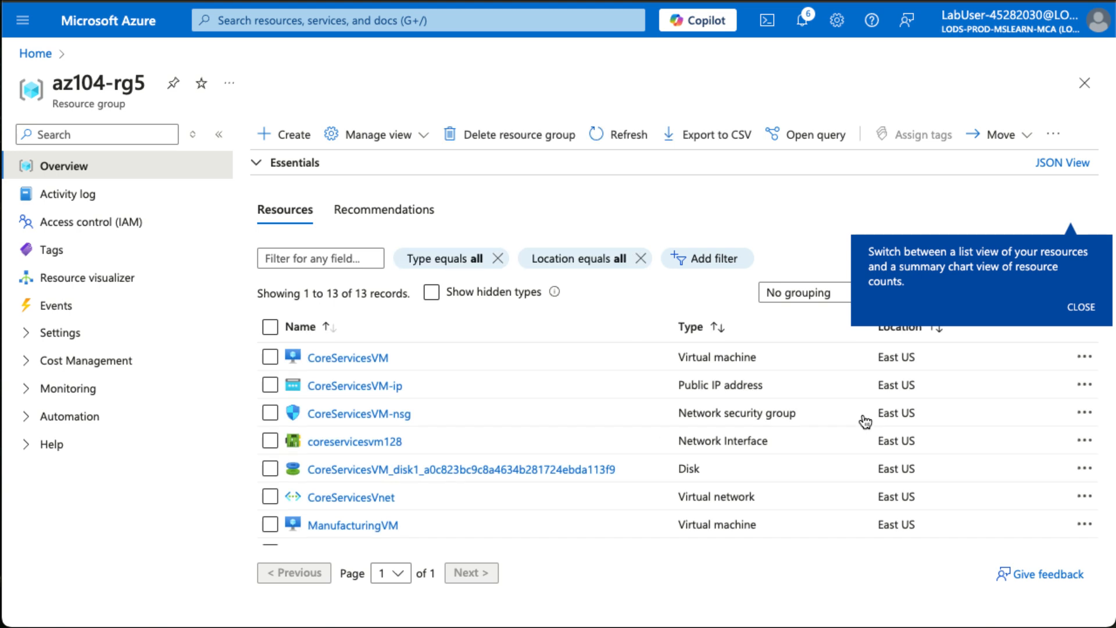